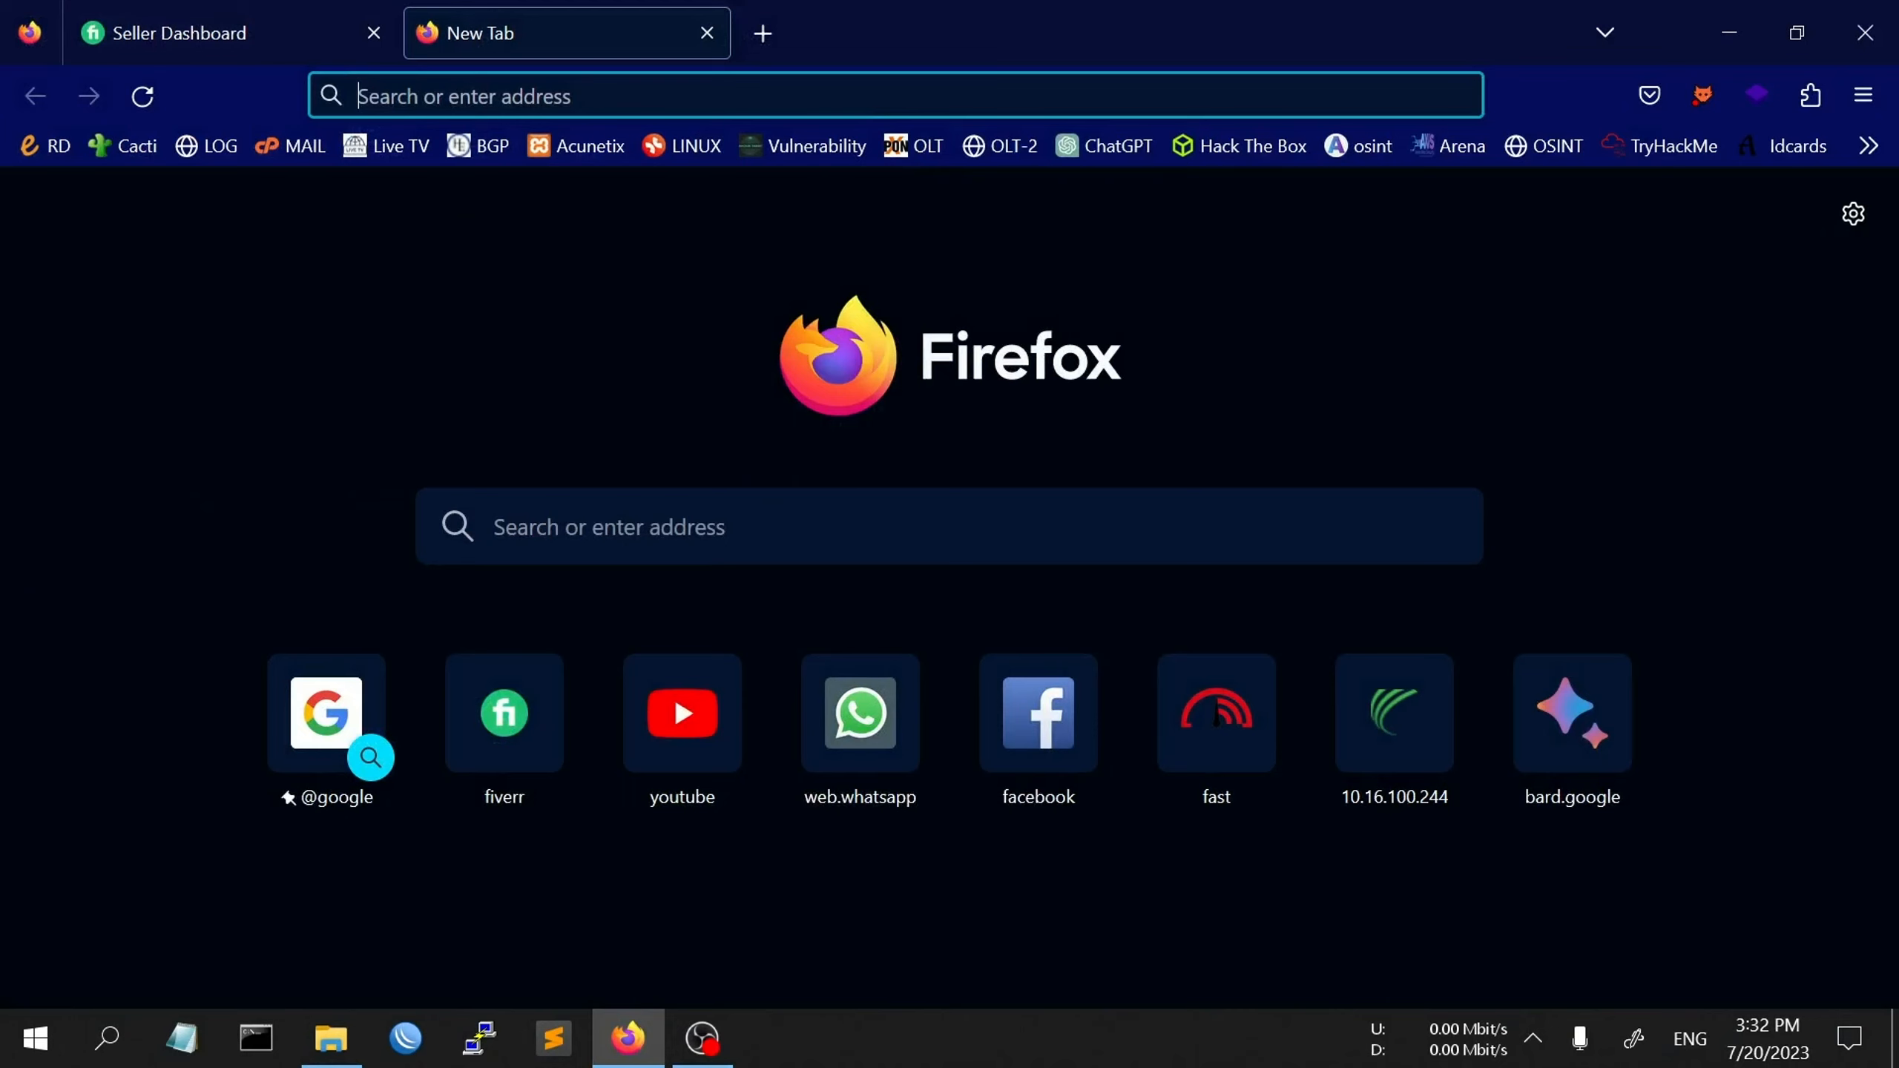
- Search 'metasploitable 2' from the address bar and open the SourceForge Metasploitable download result
text(meta)
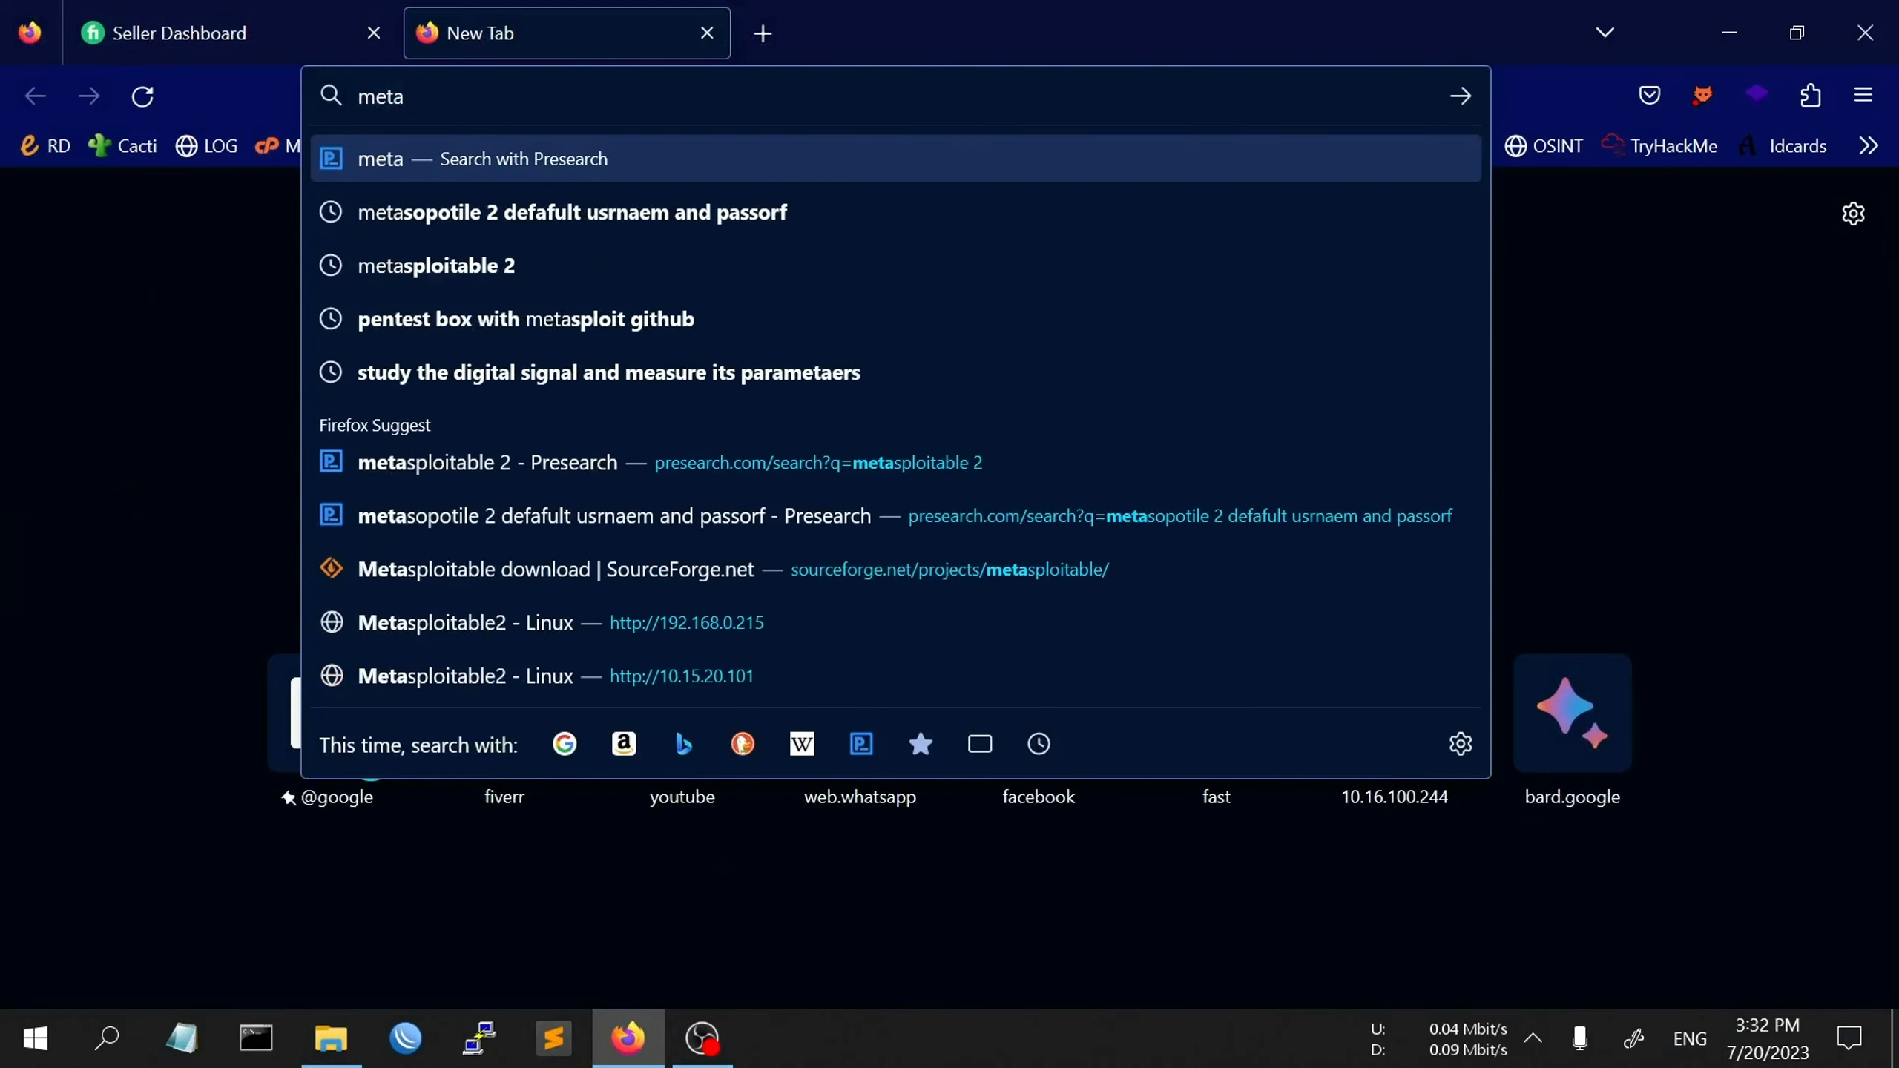
click(668, 277)
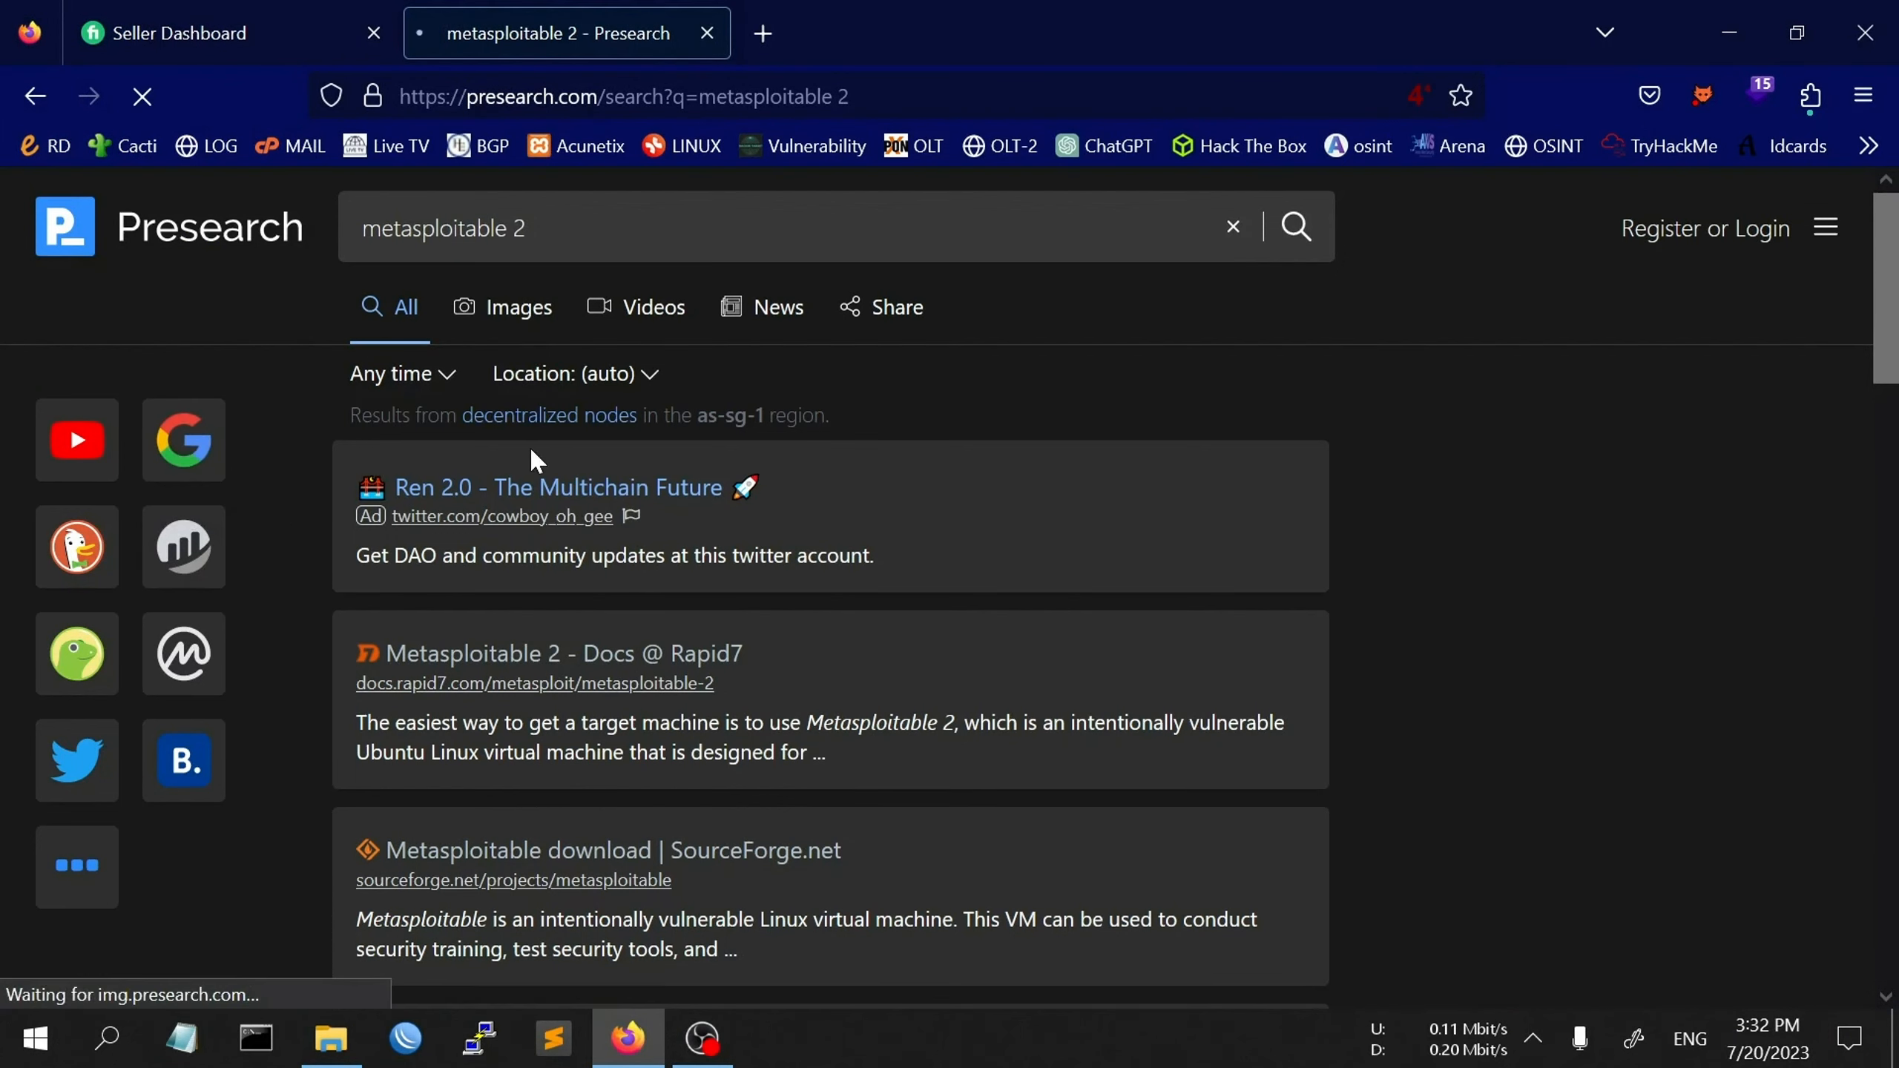
scroll(686, 439, down, 2)
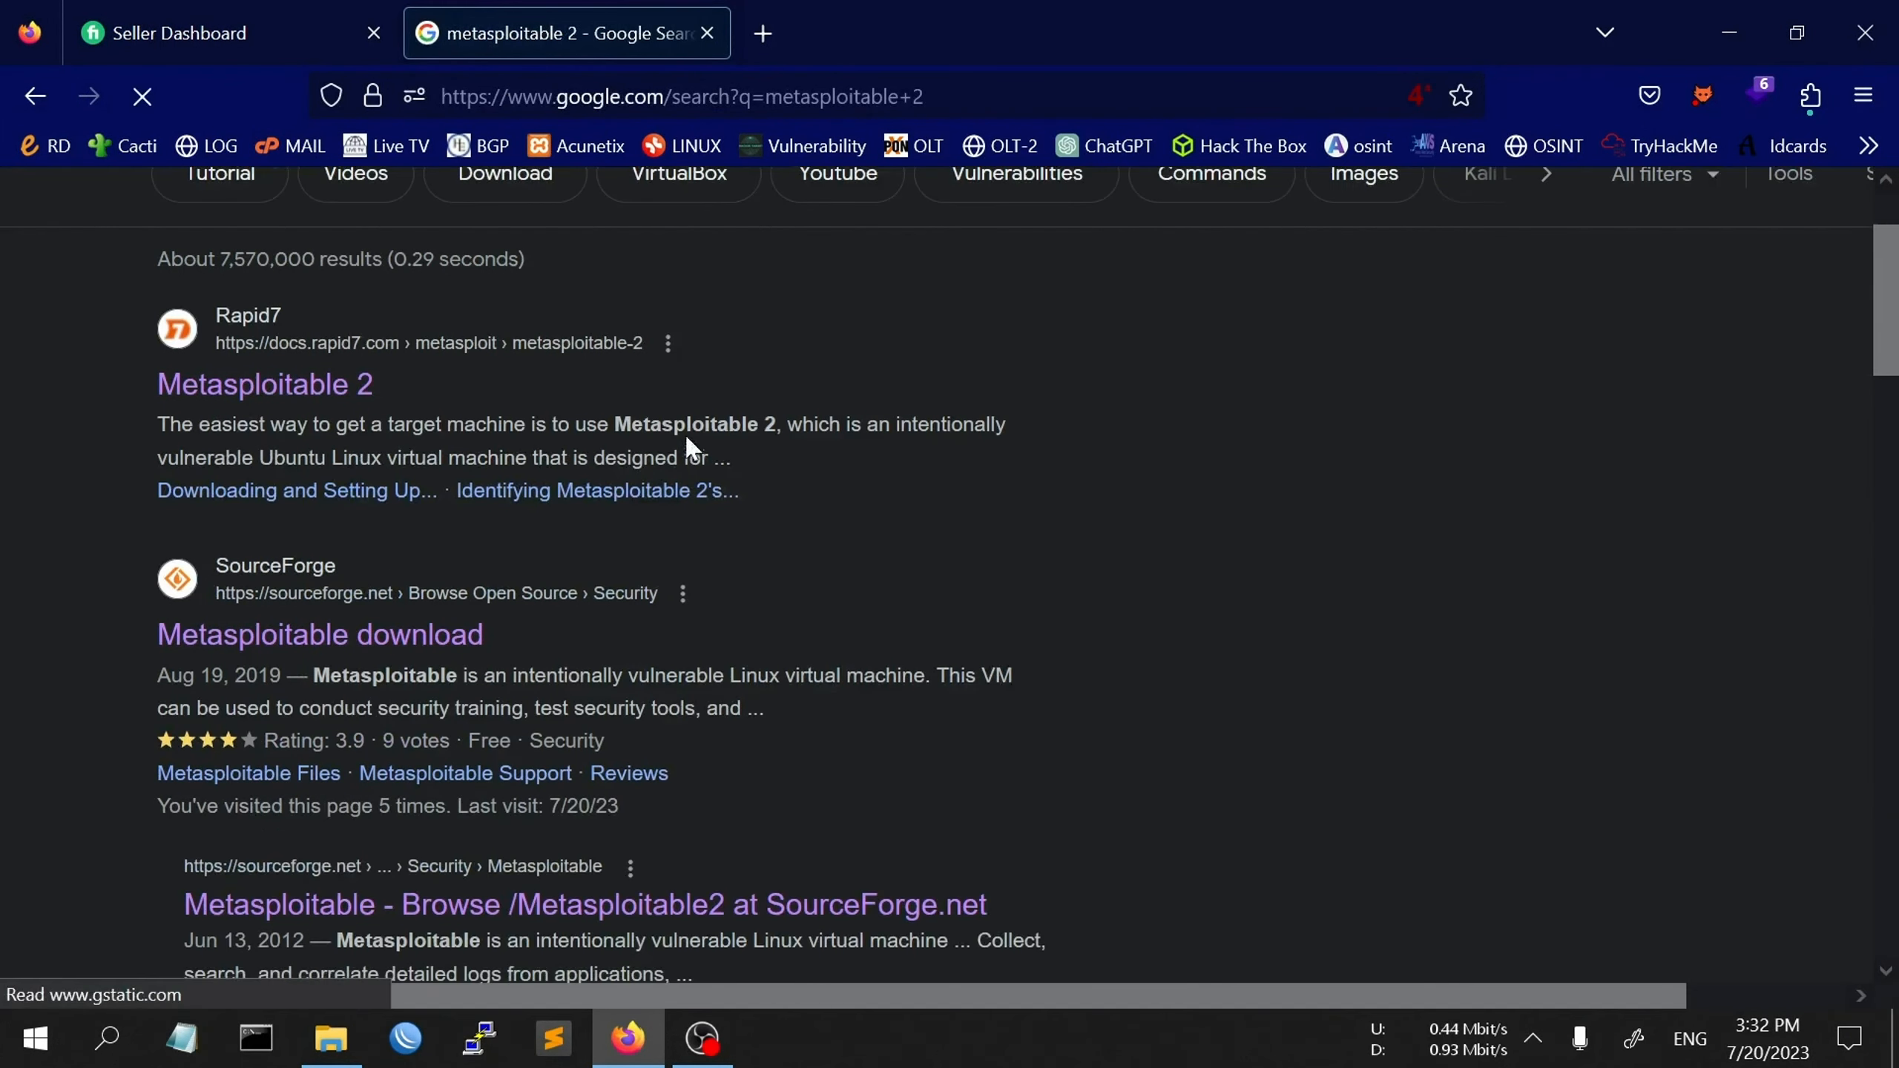
scroll(686, 441, down, 4)
scroll(382, 607, up, 2)
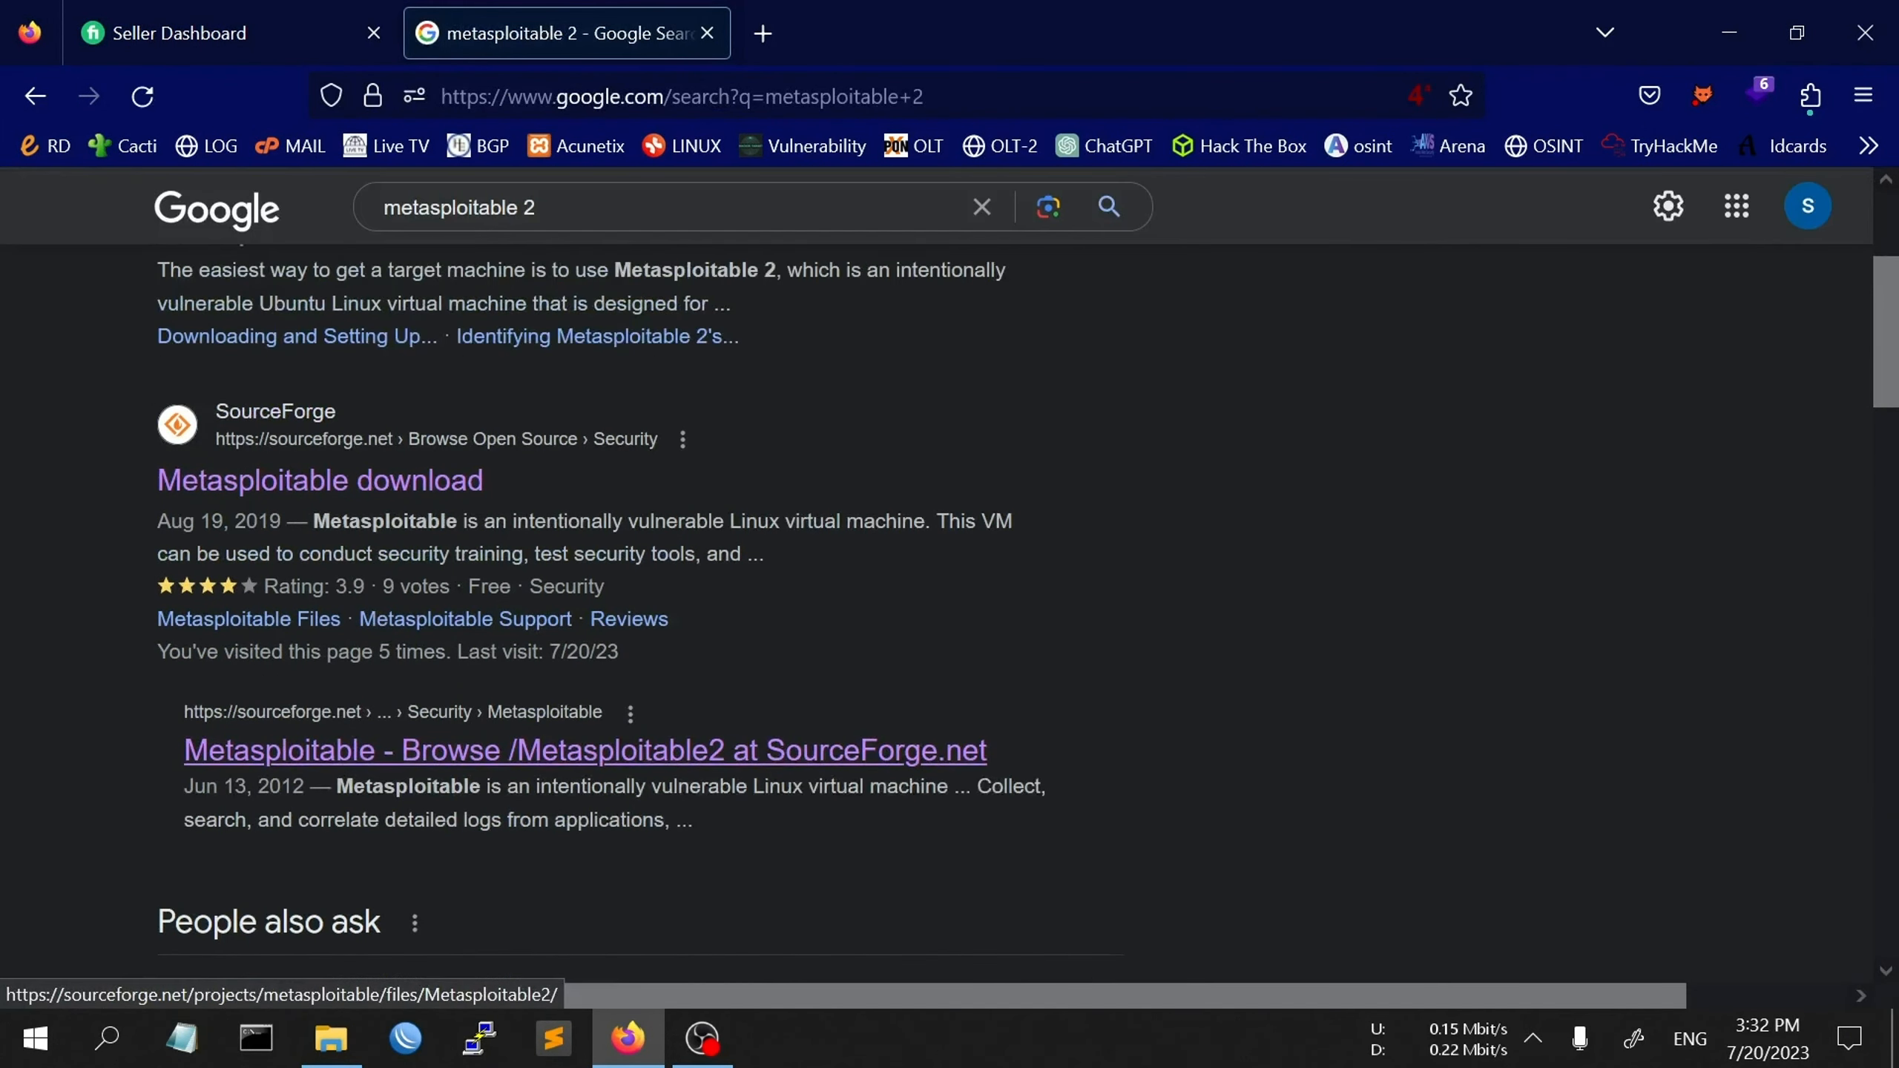
click(276, 479)
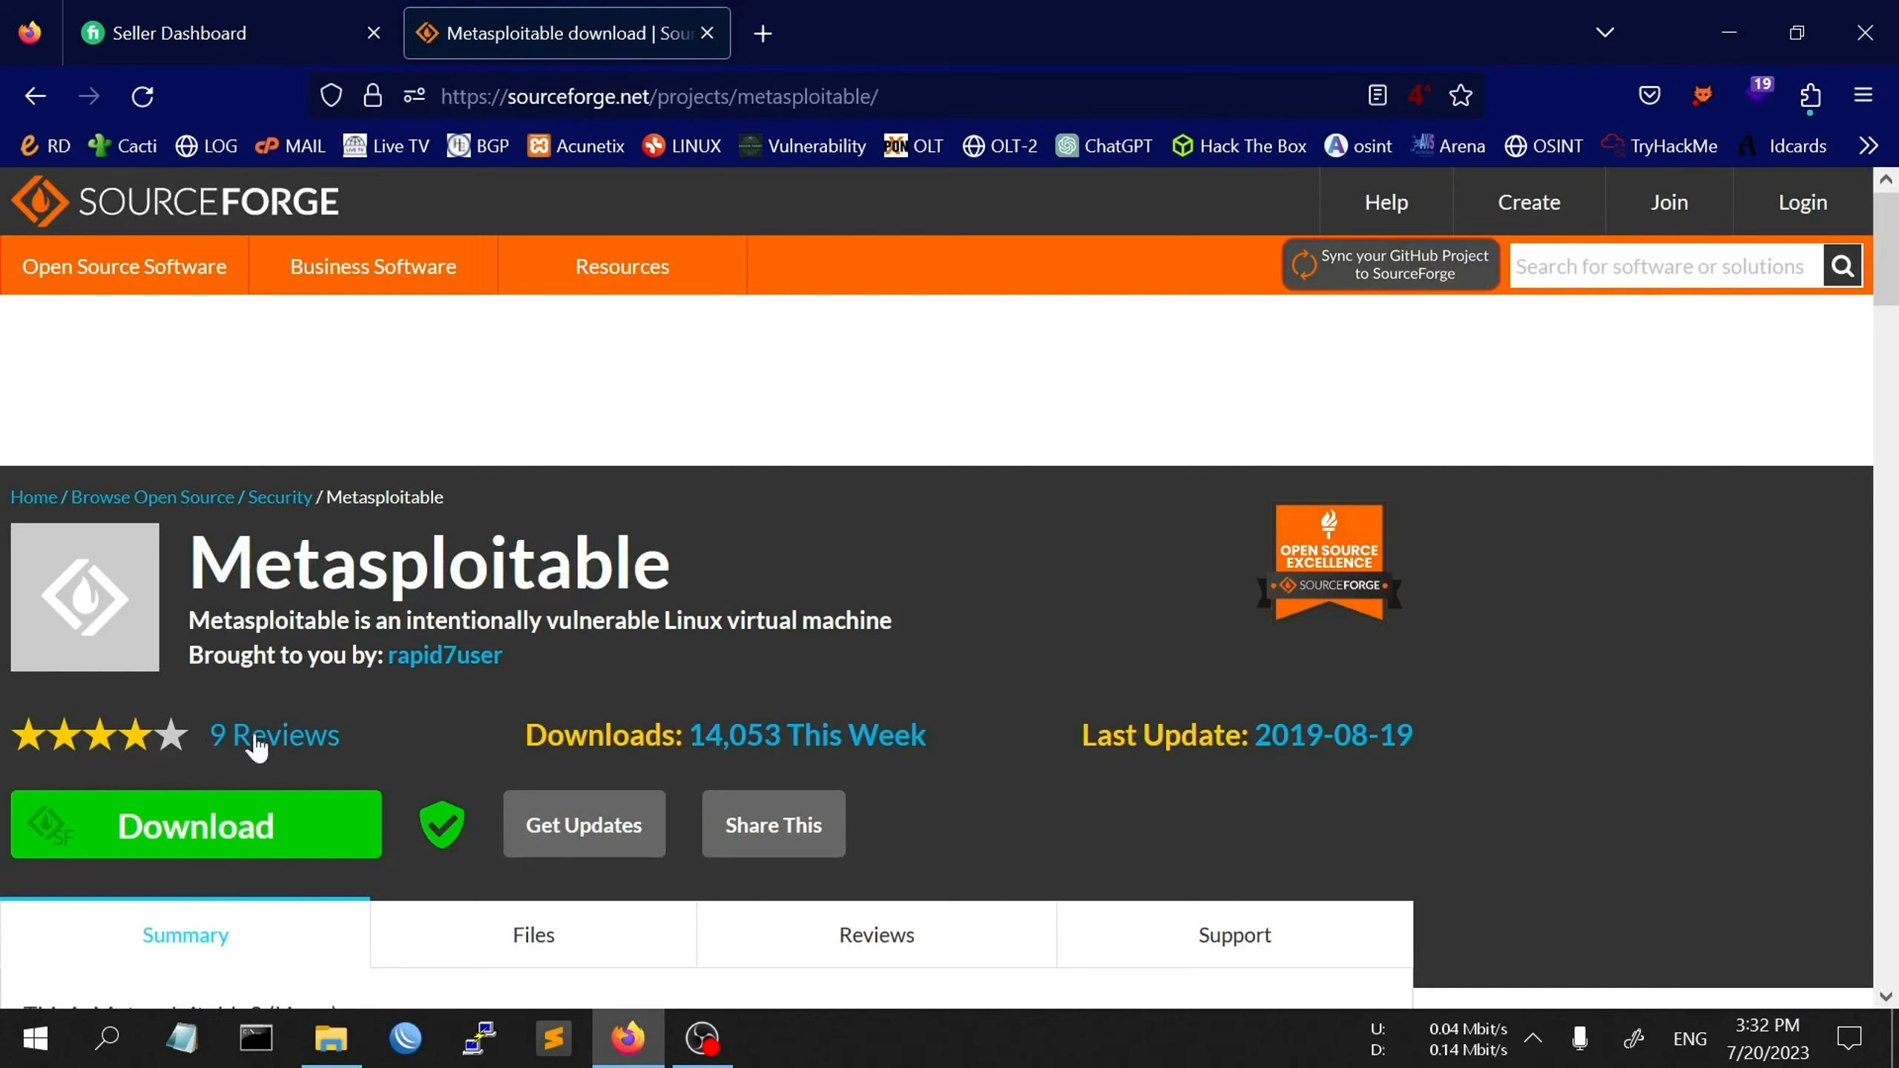
scroll(257, 744, down, 4)
scroll(326, 679, up, 4)
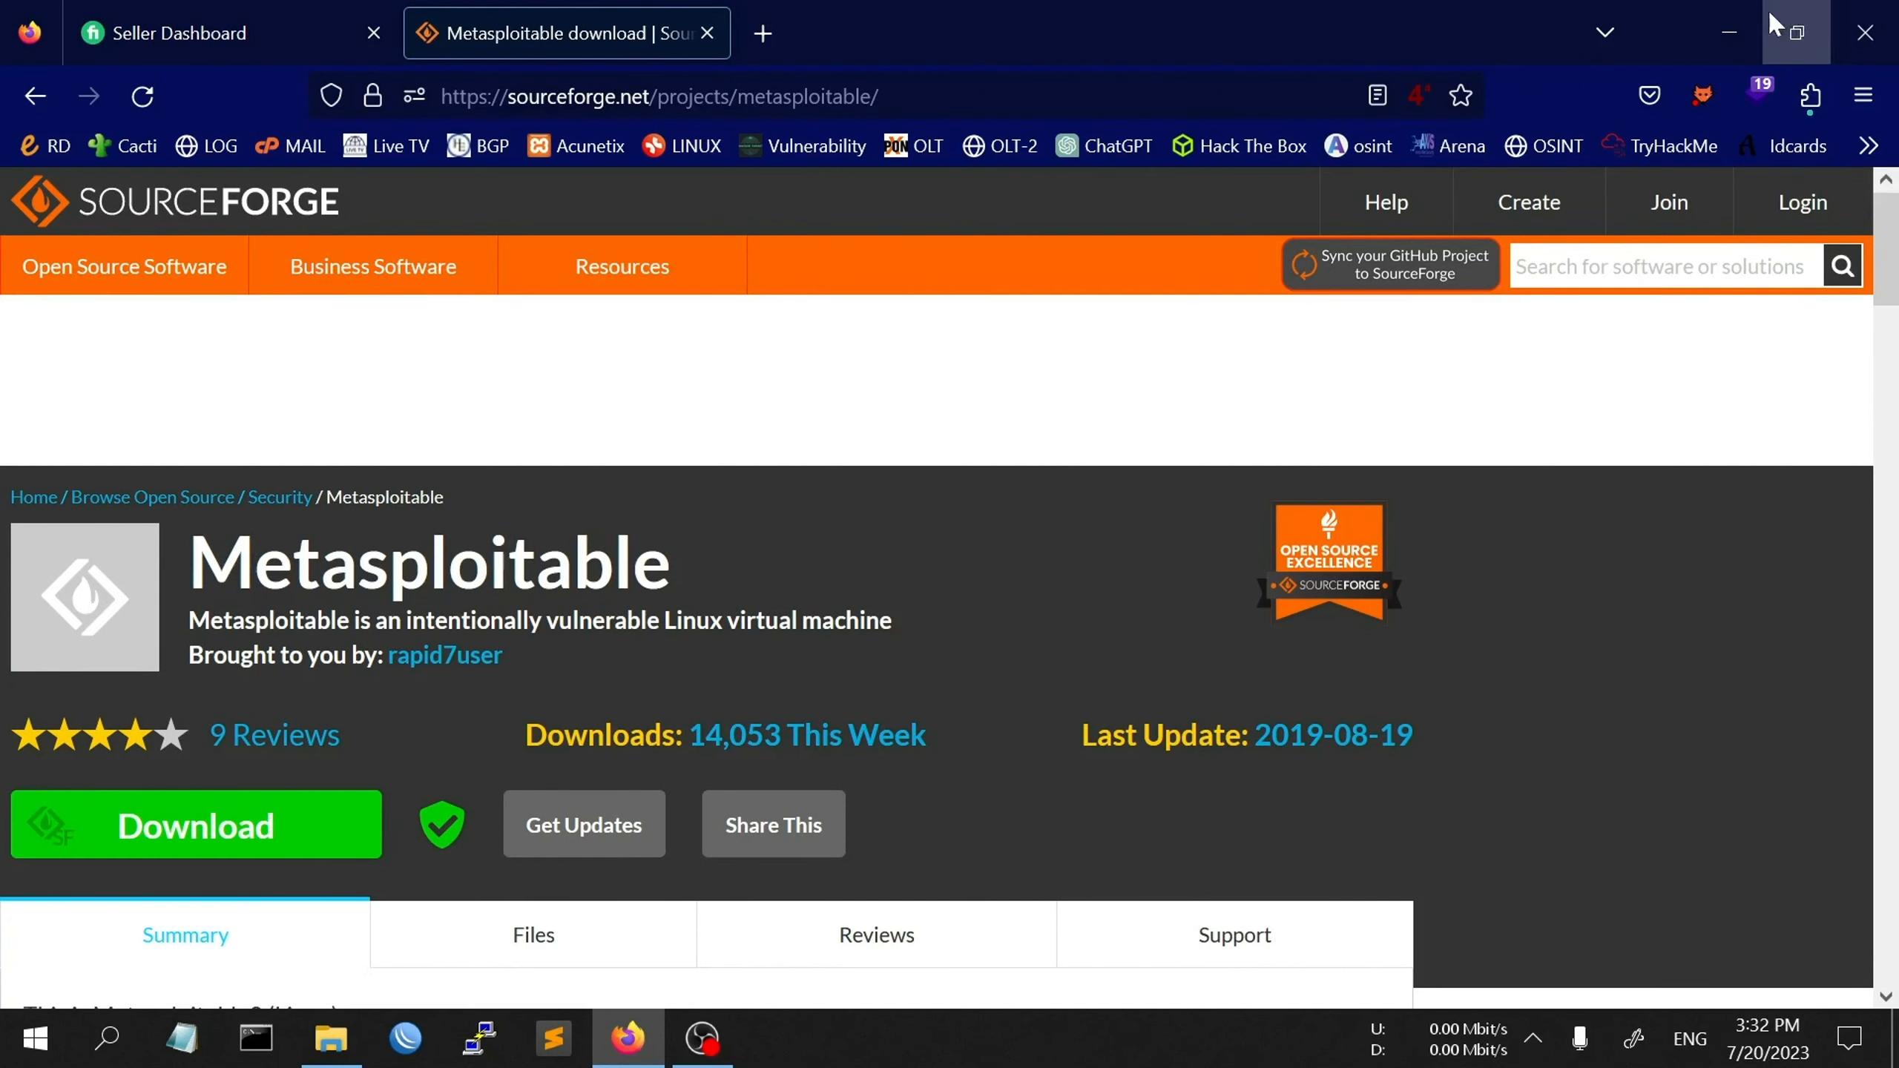
- Minimize Firefox and extract metasploitable-linux-2.0.0.zip in the Virtual-os folder with Extract Here
click(1729, 32)
right_click(988, 276)
click(1084, 366)
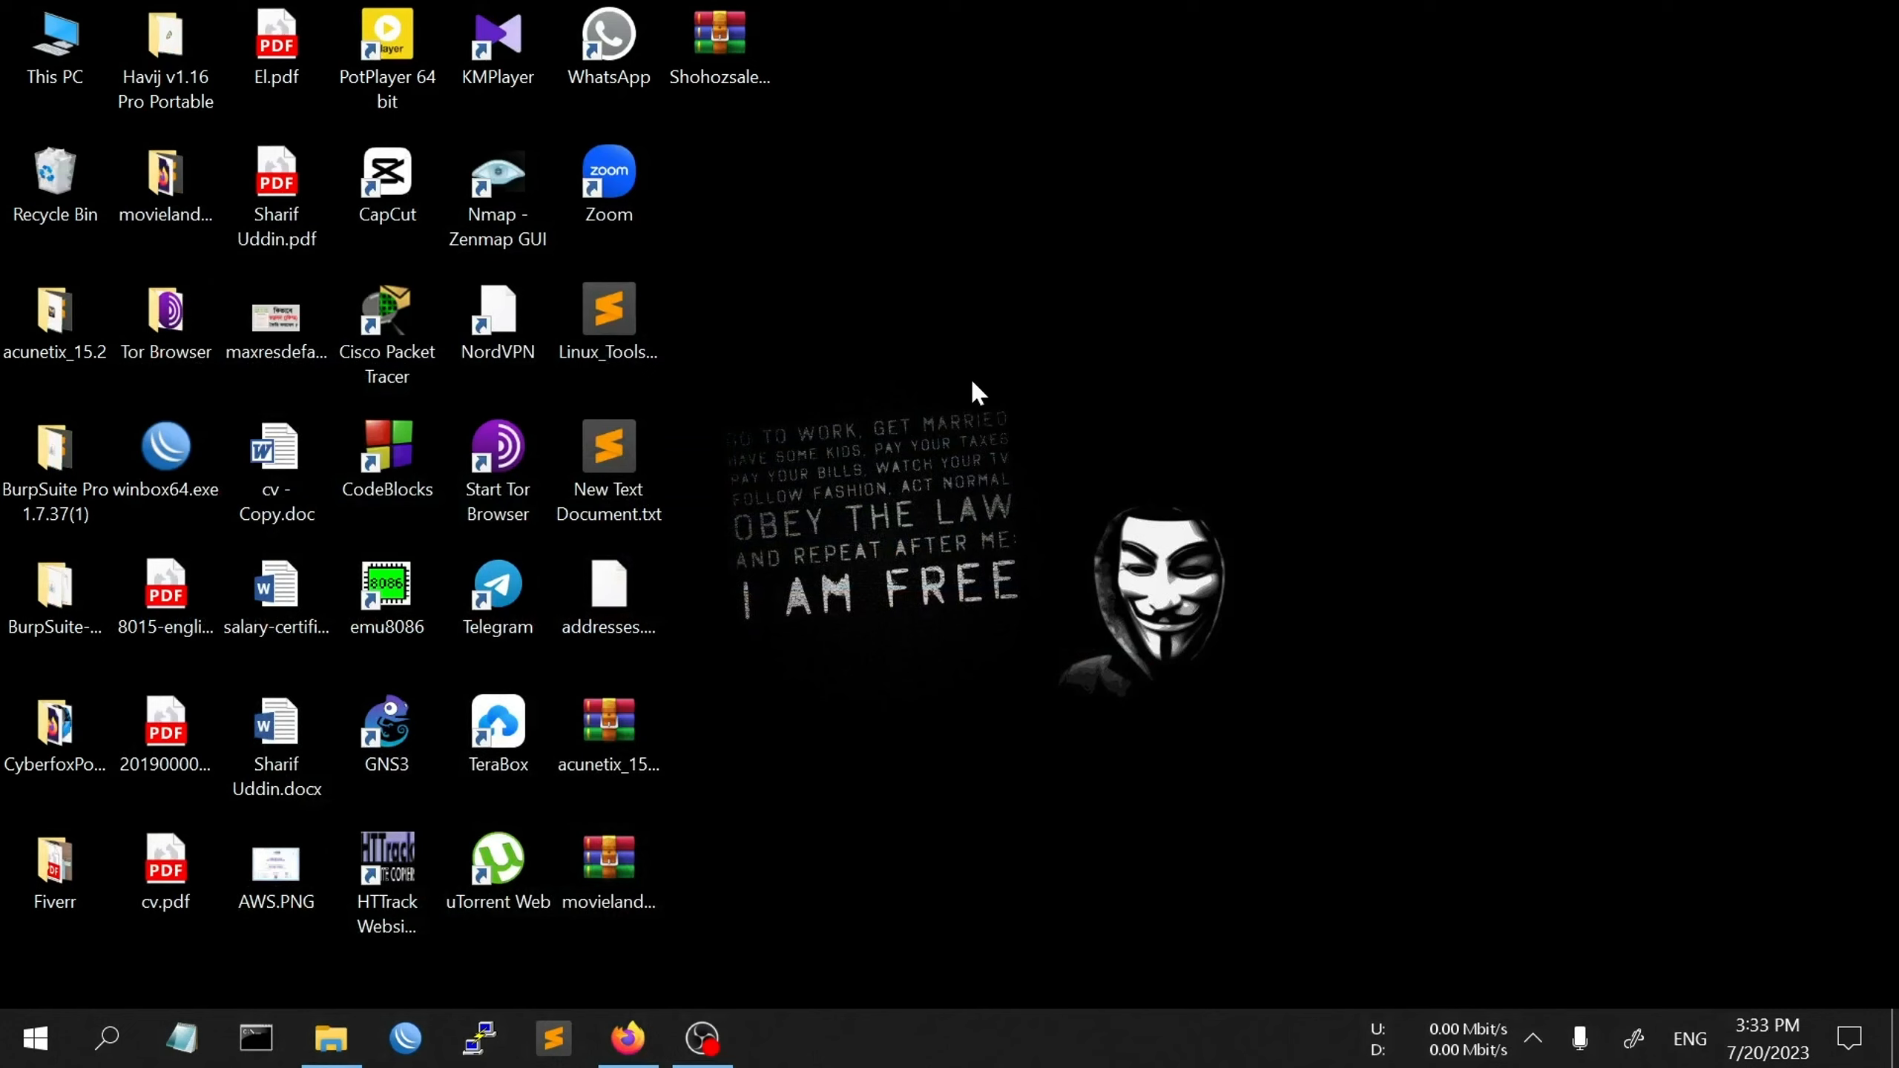
click(331, 1038)
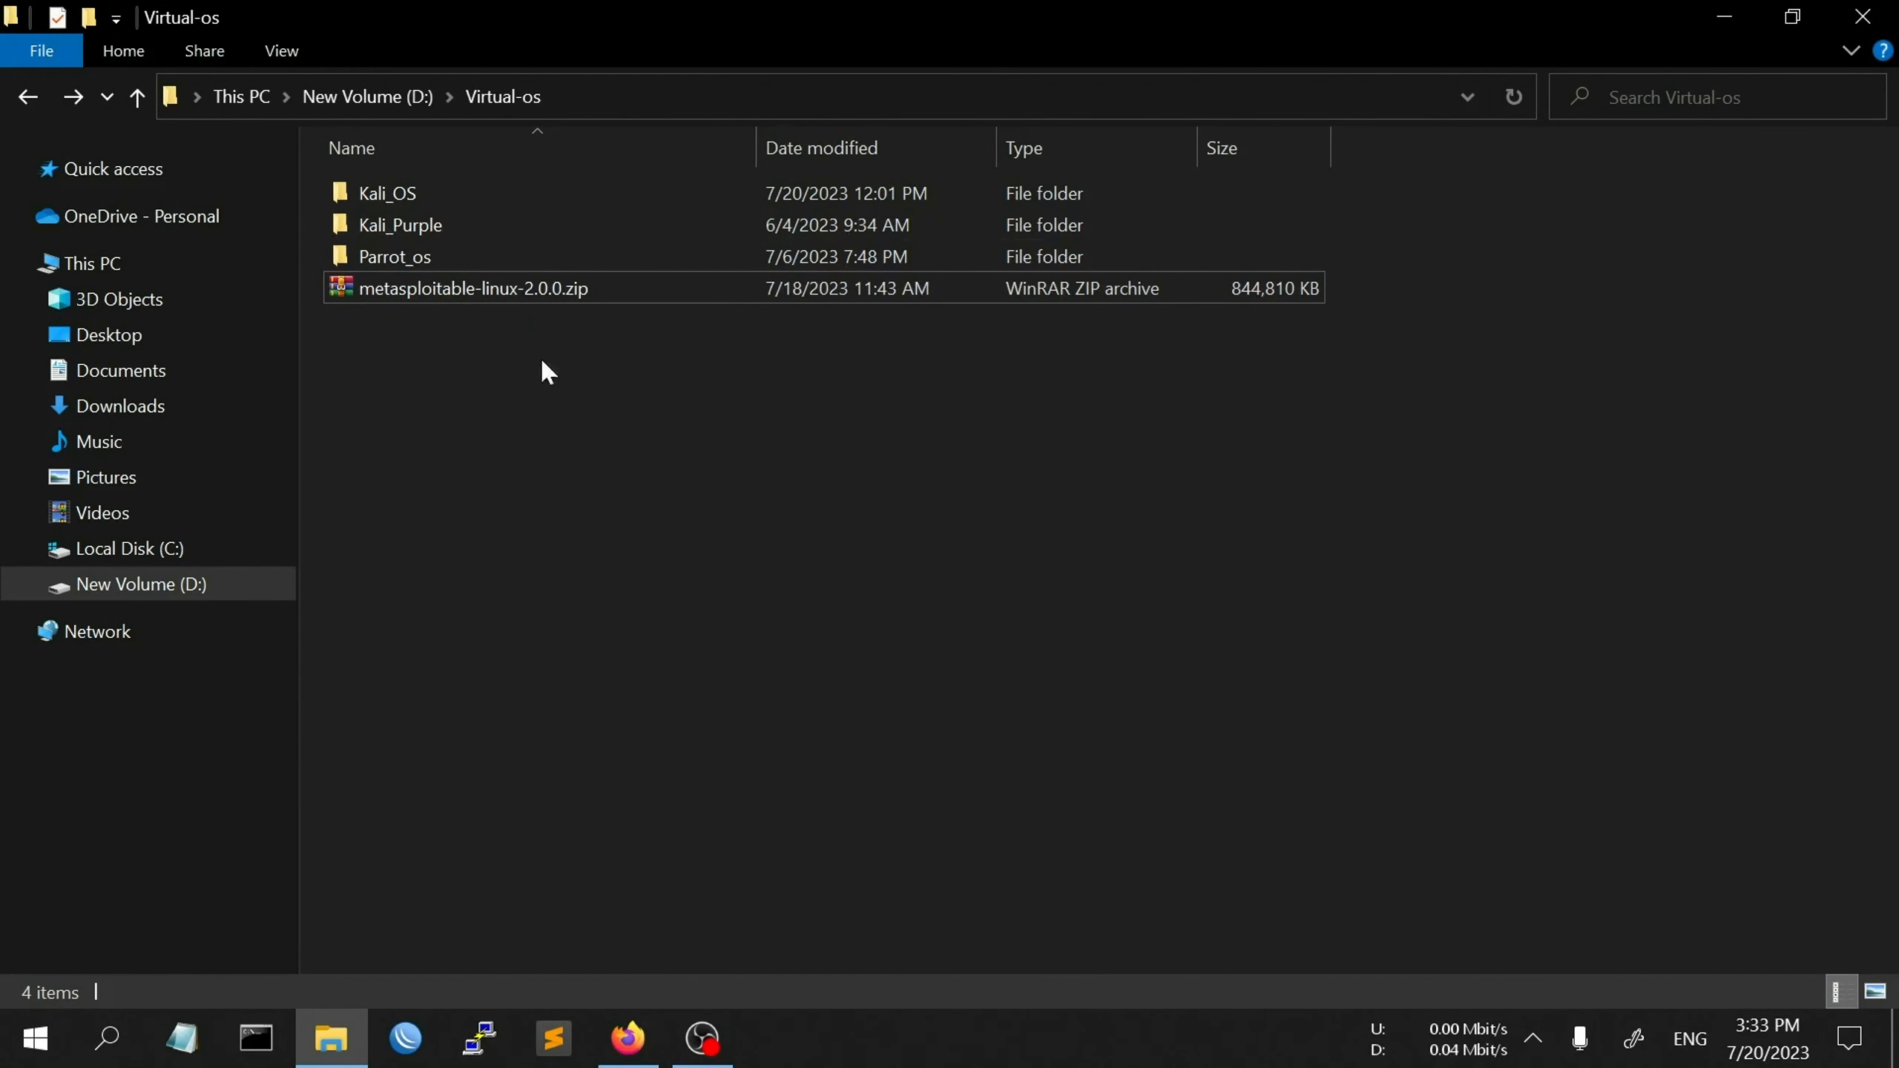
click(662, 291)
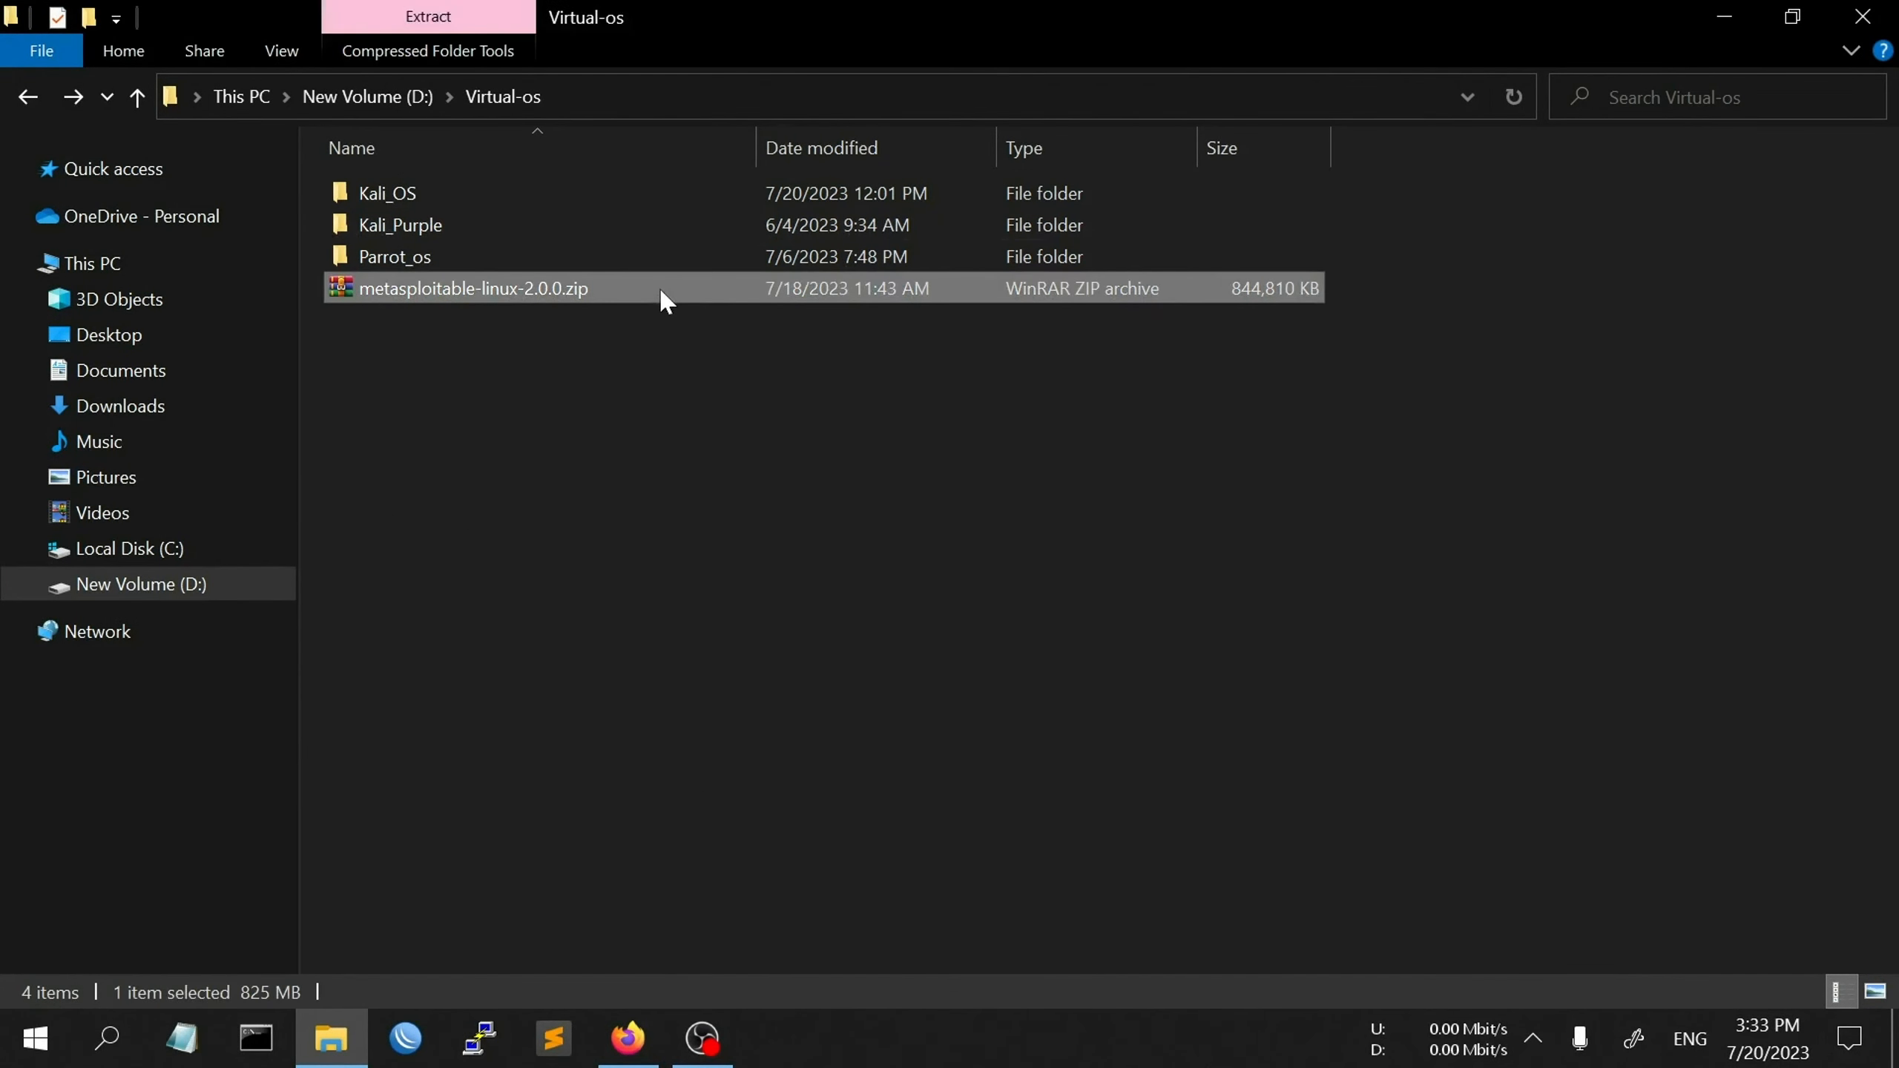
right_click(662, 291)
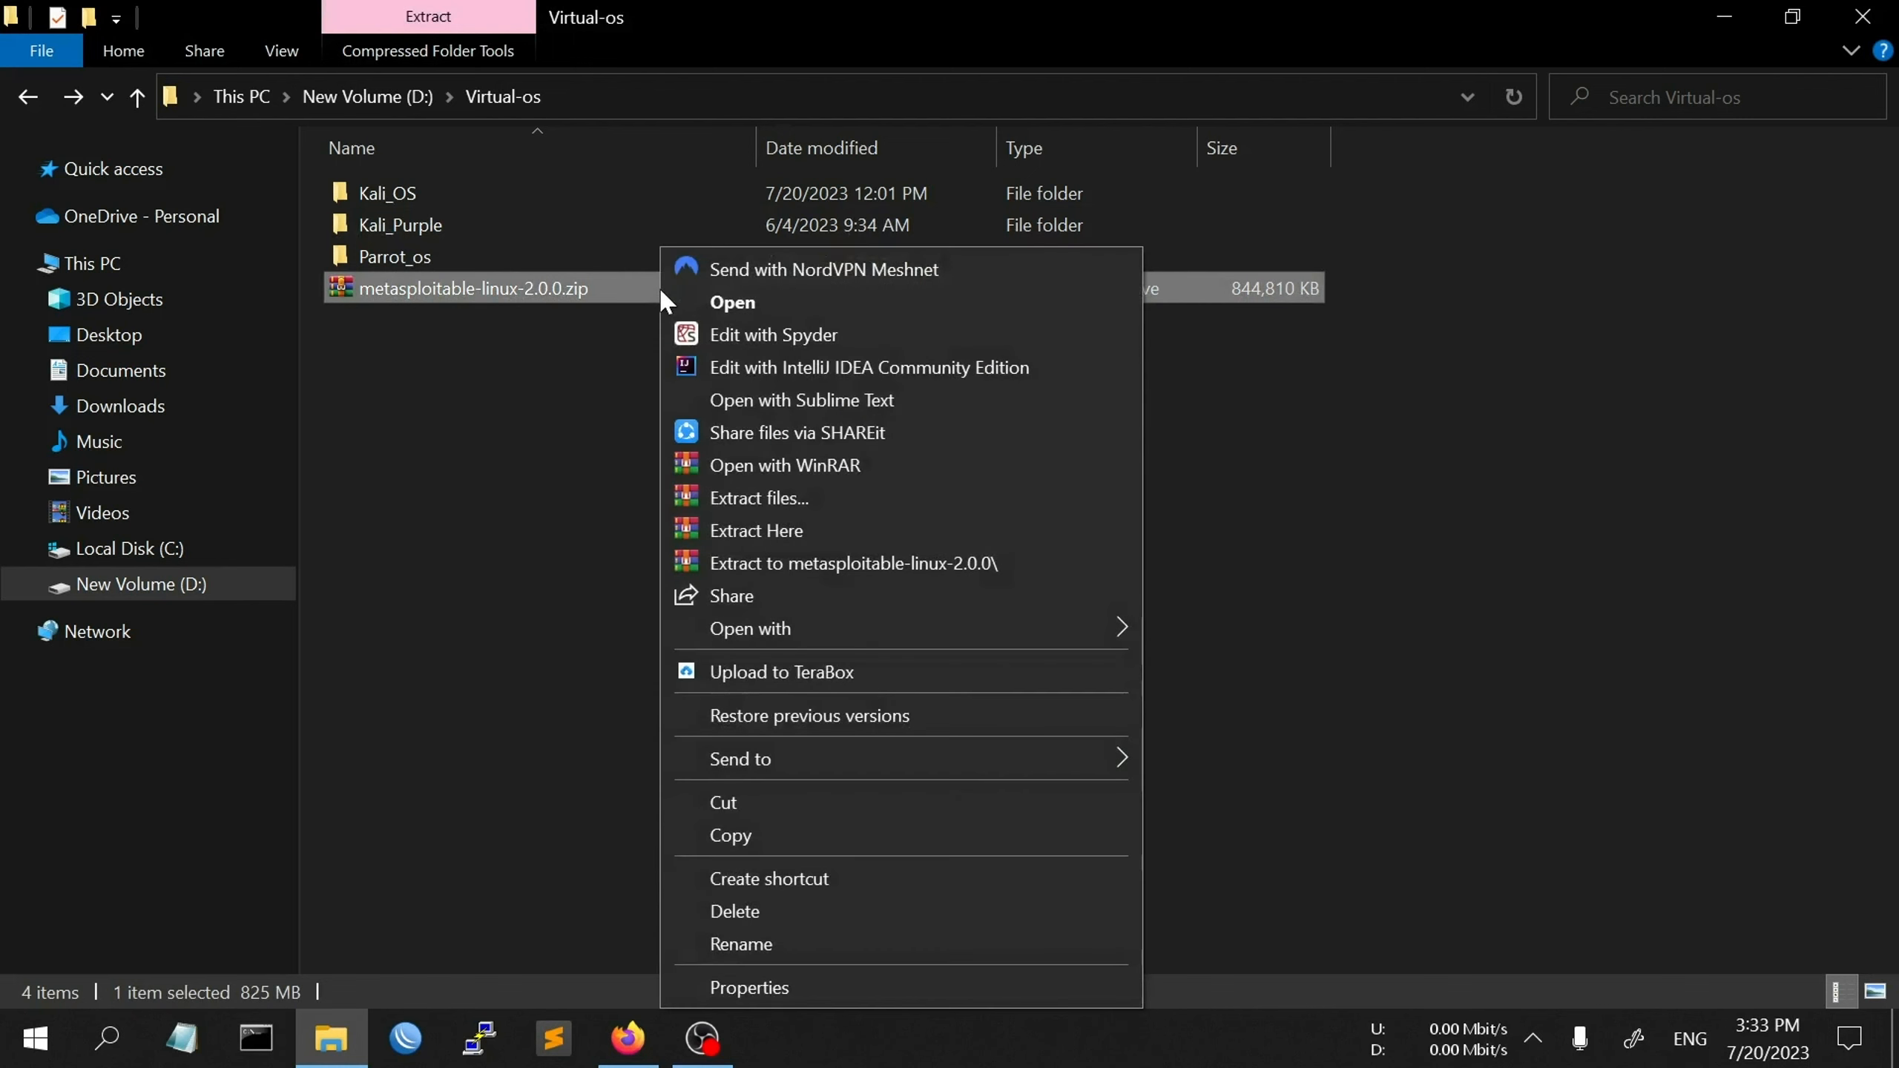
click(893, 529)
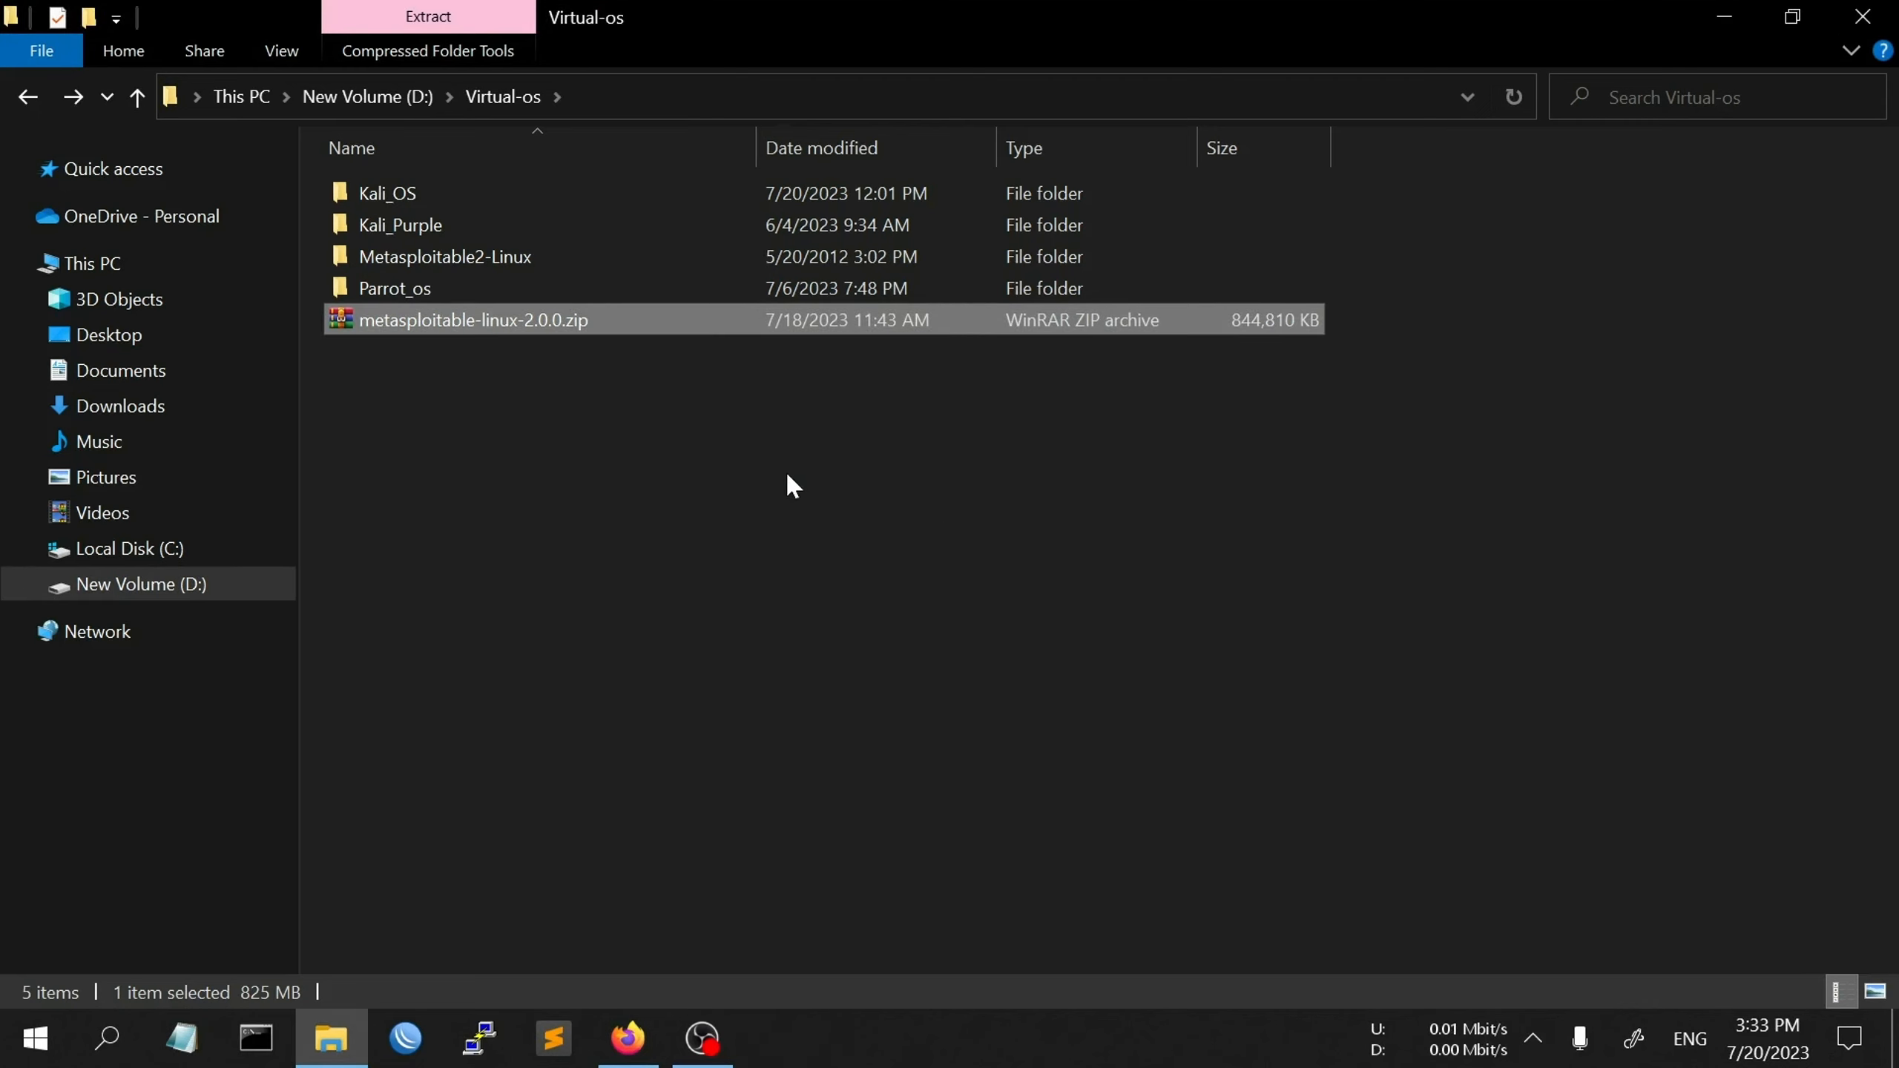
- Launch VirtualBox and start a new machine named Meta with D:\Virtual-os as its folder
click(107, 1039)
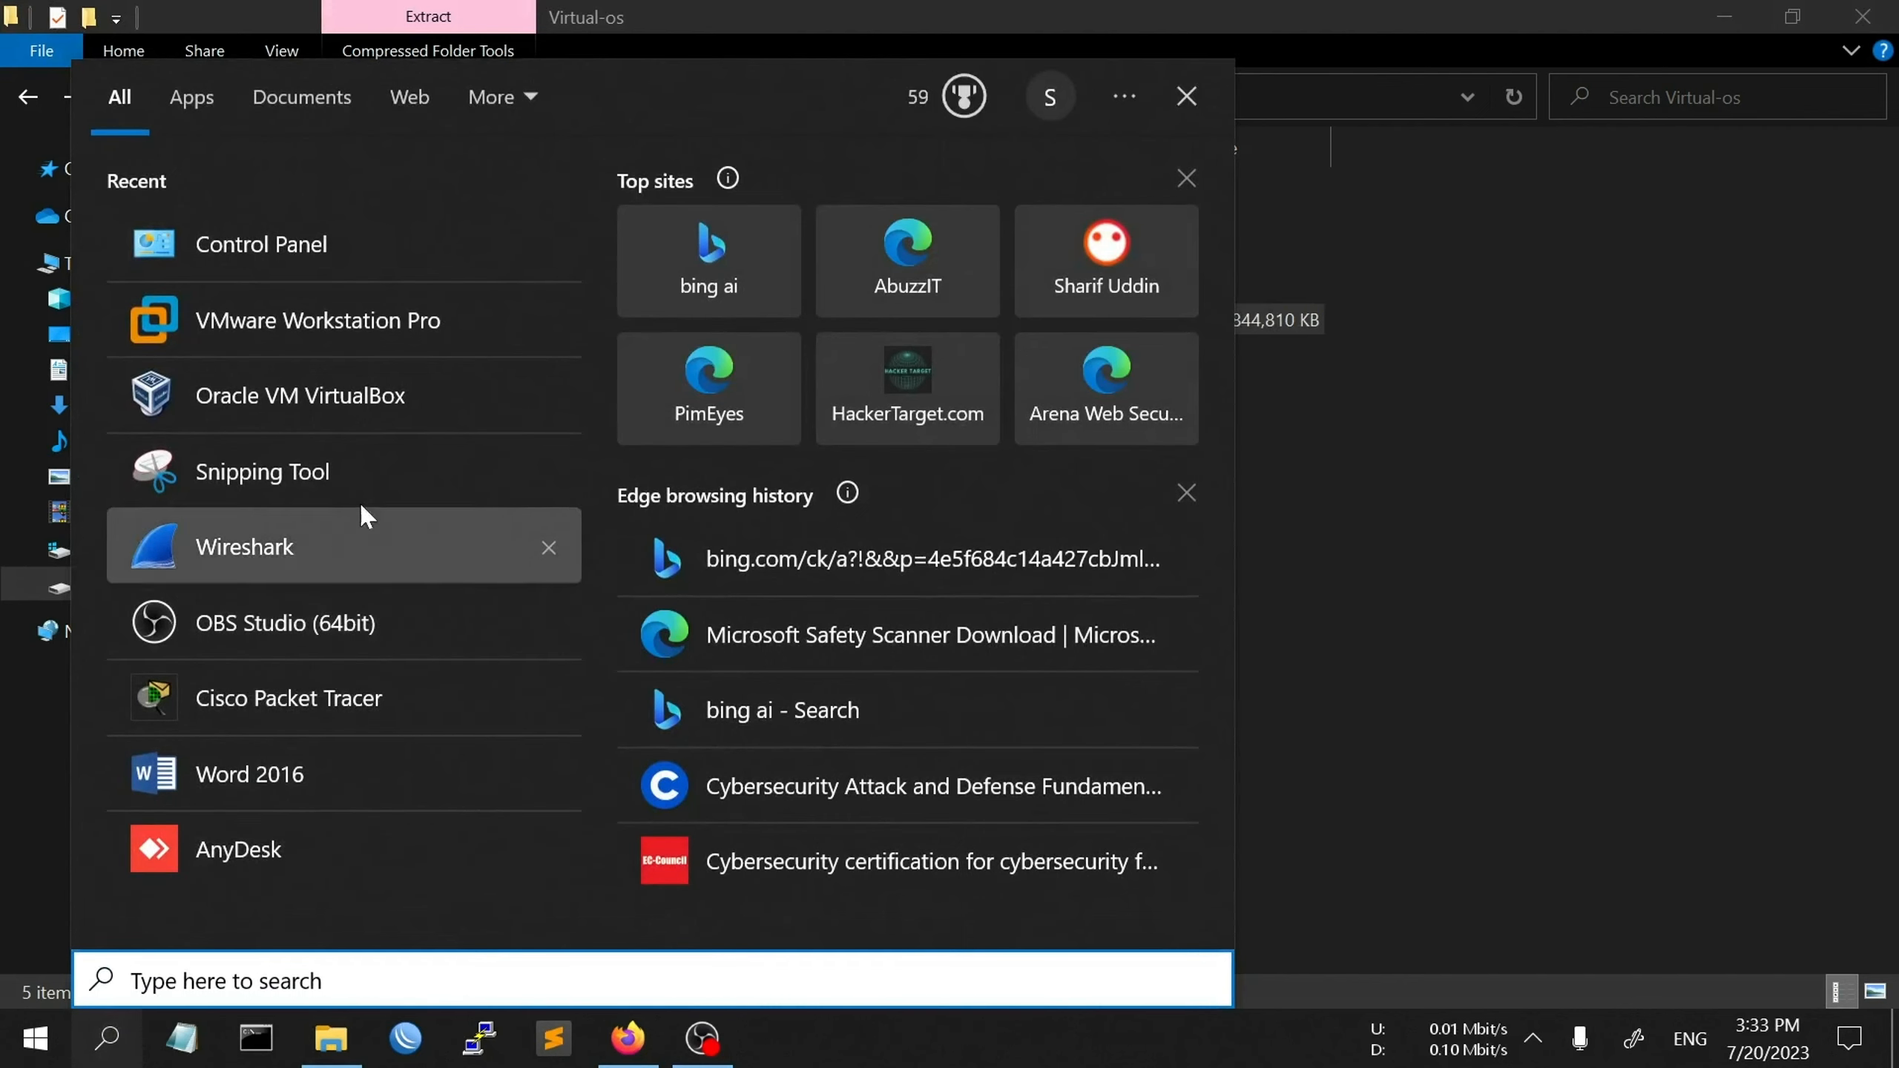
click(378, 397)
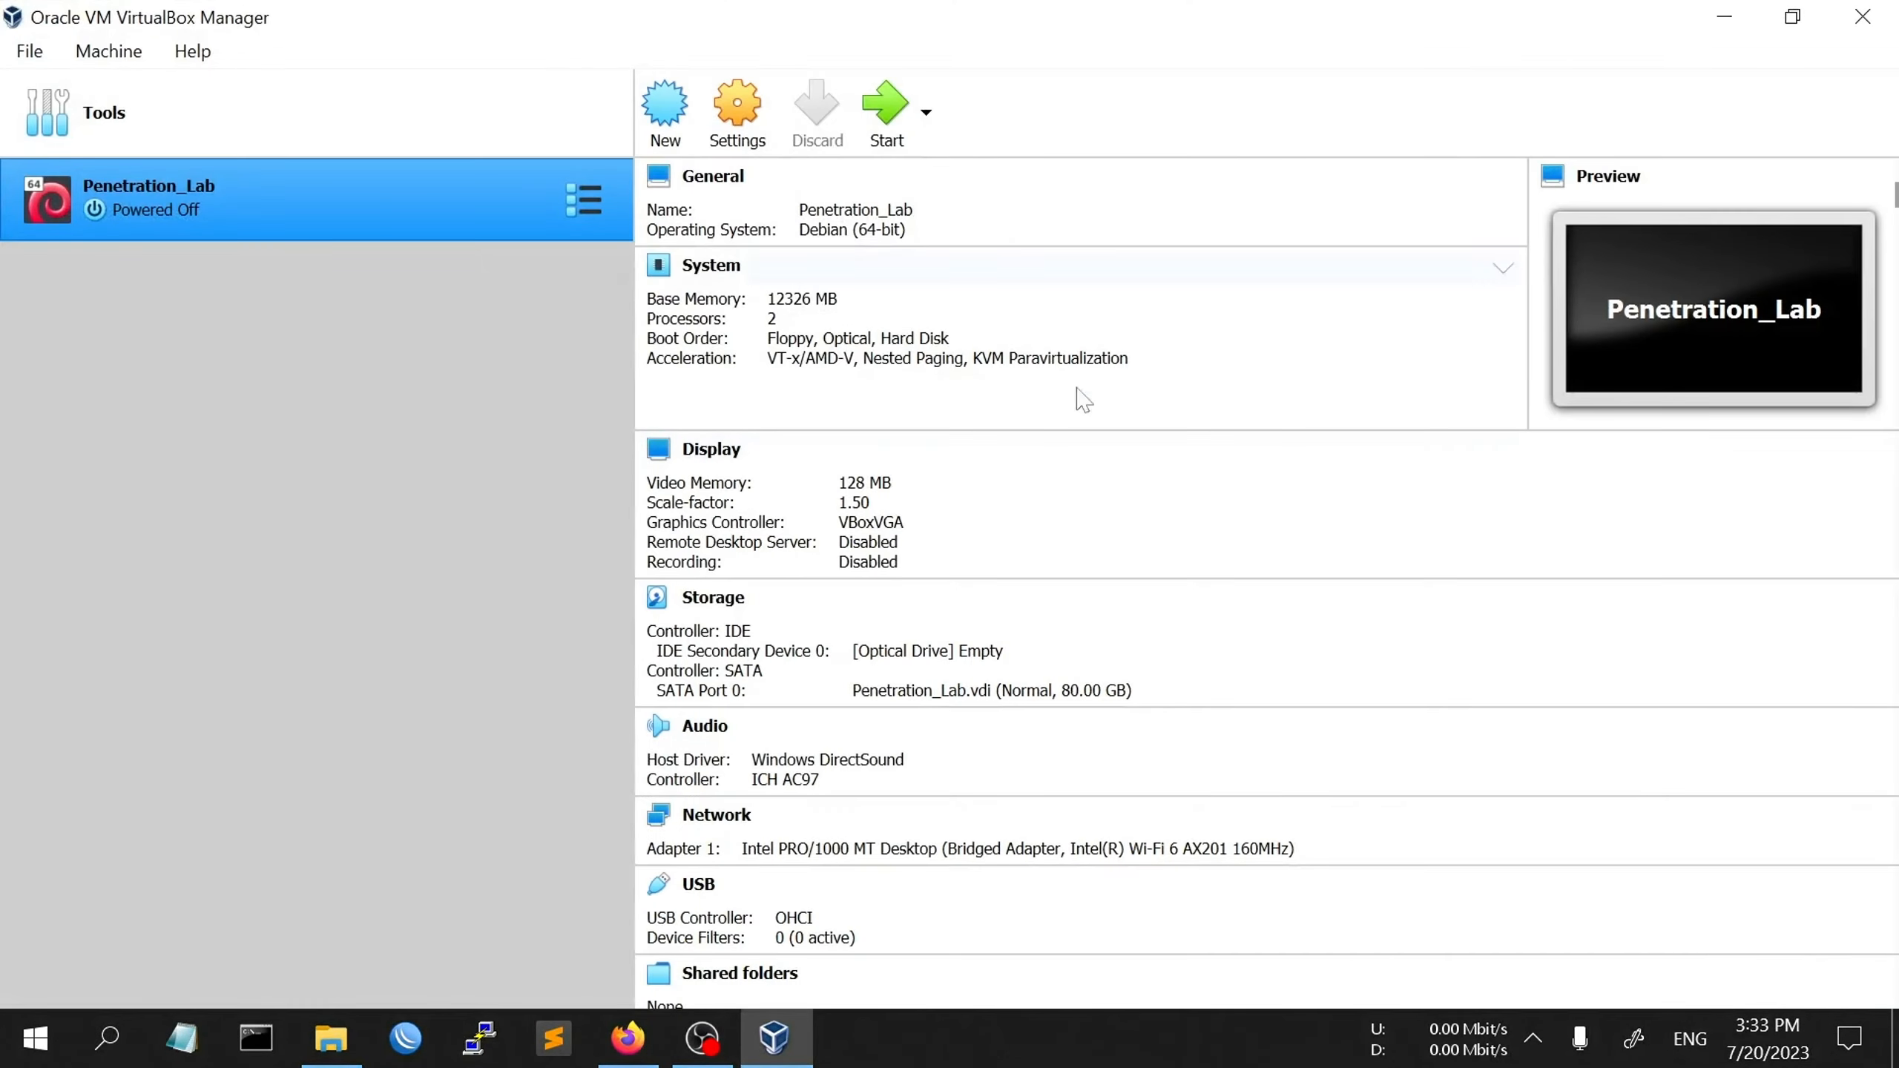
click(682, 133)
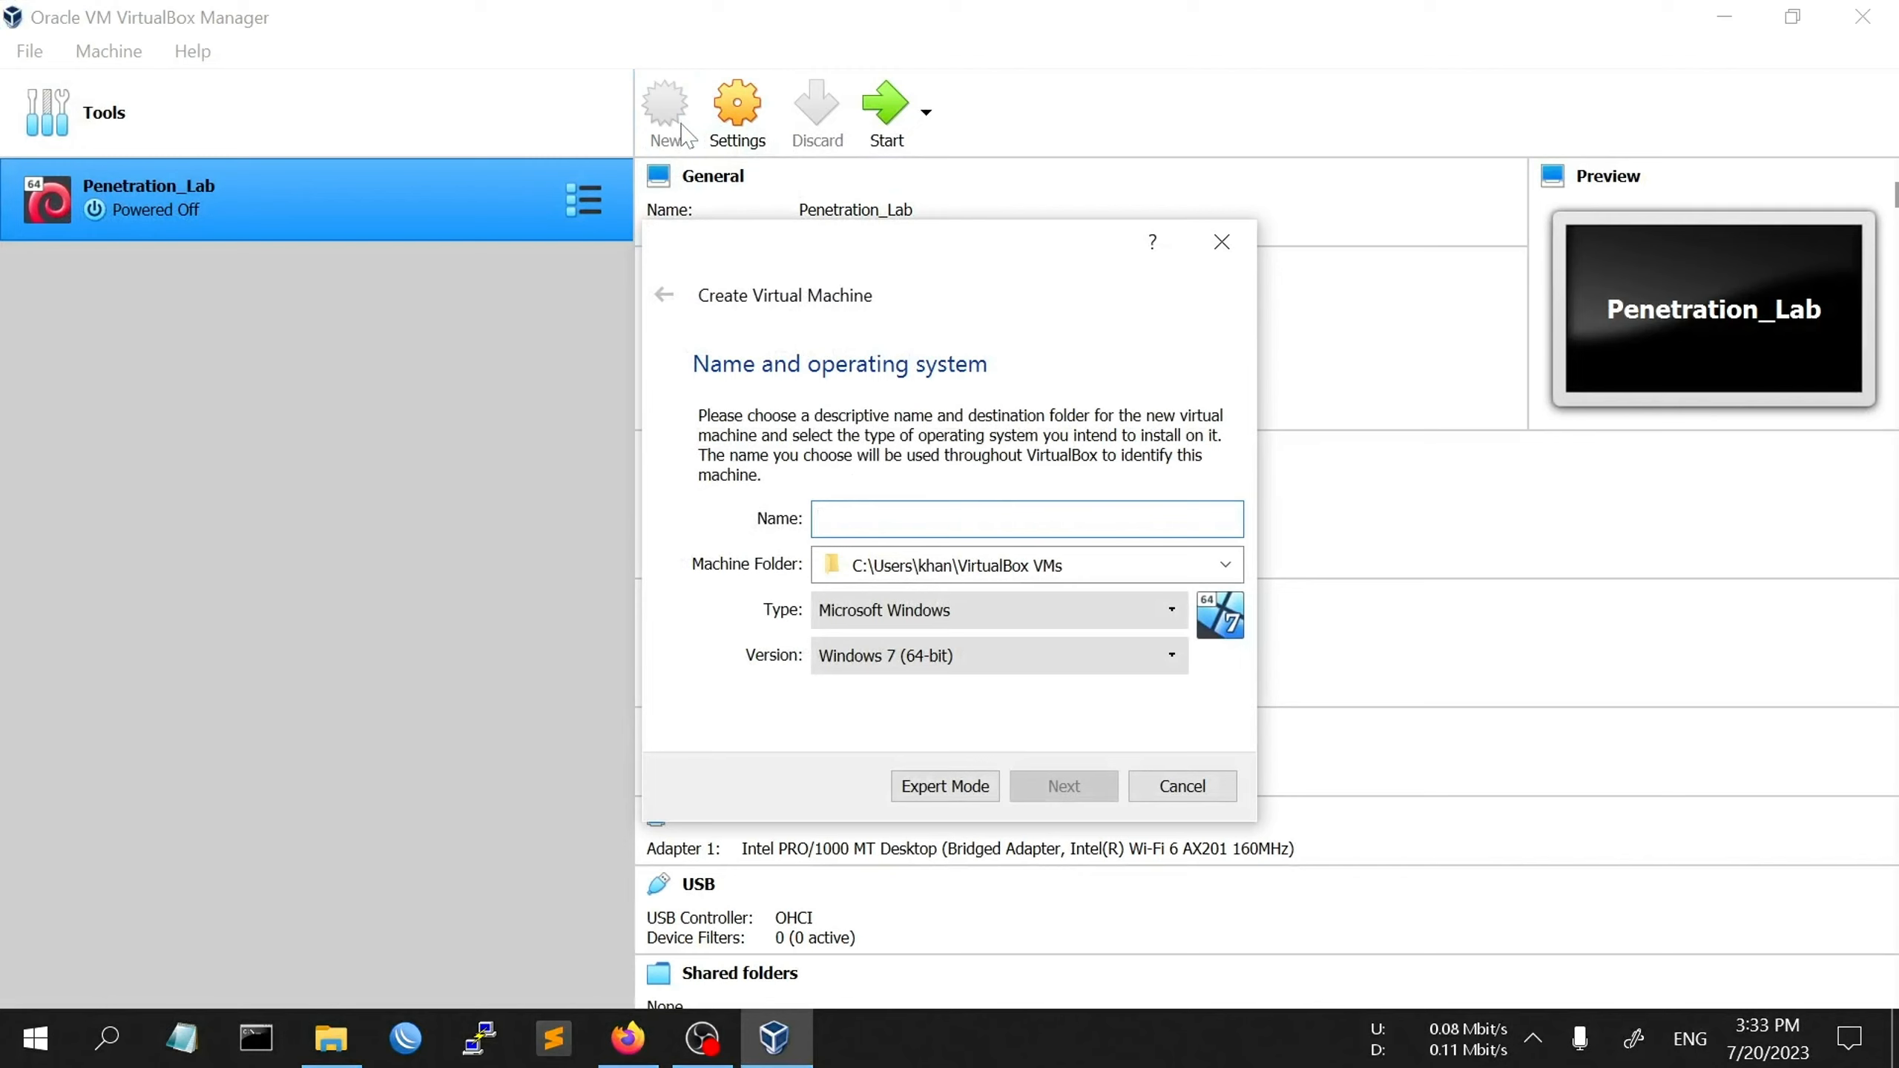
text(Meta)
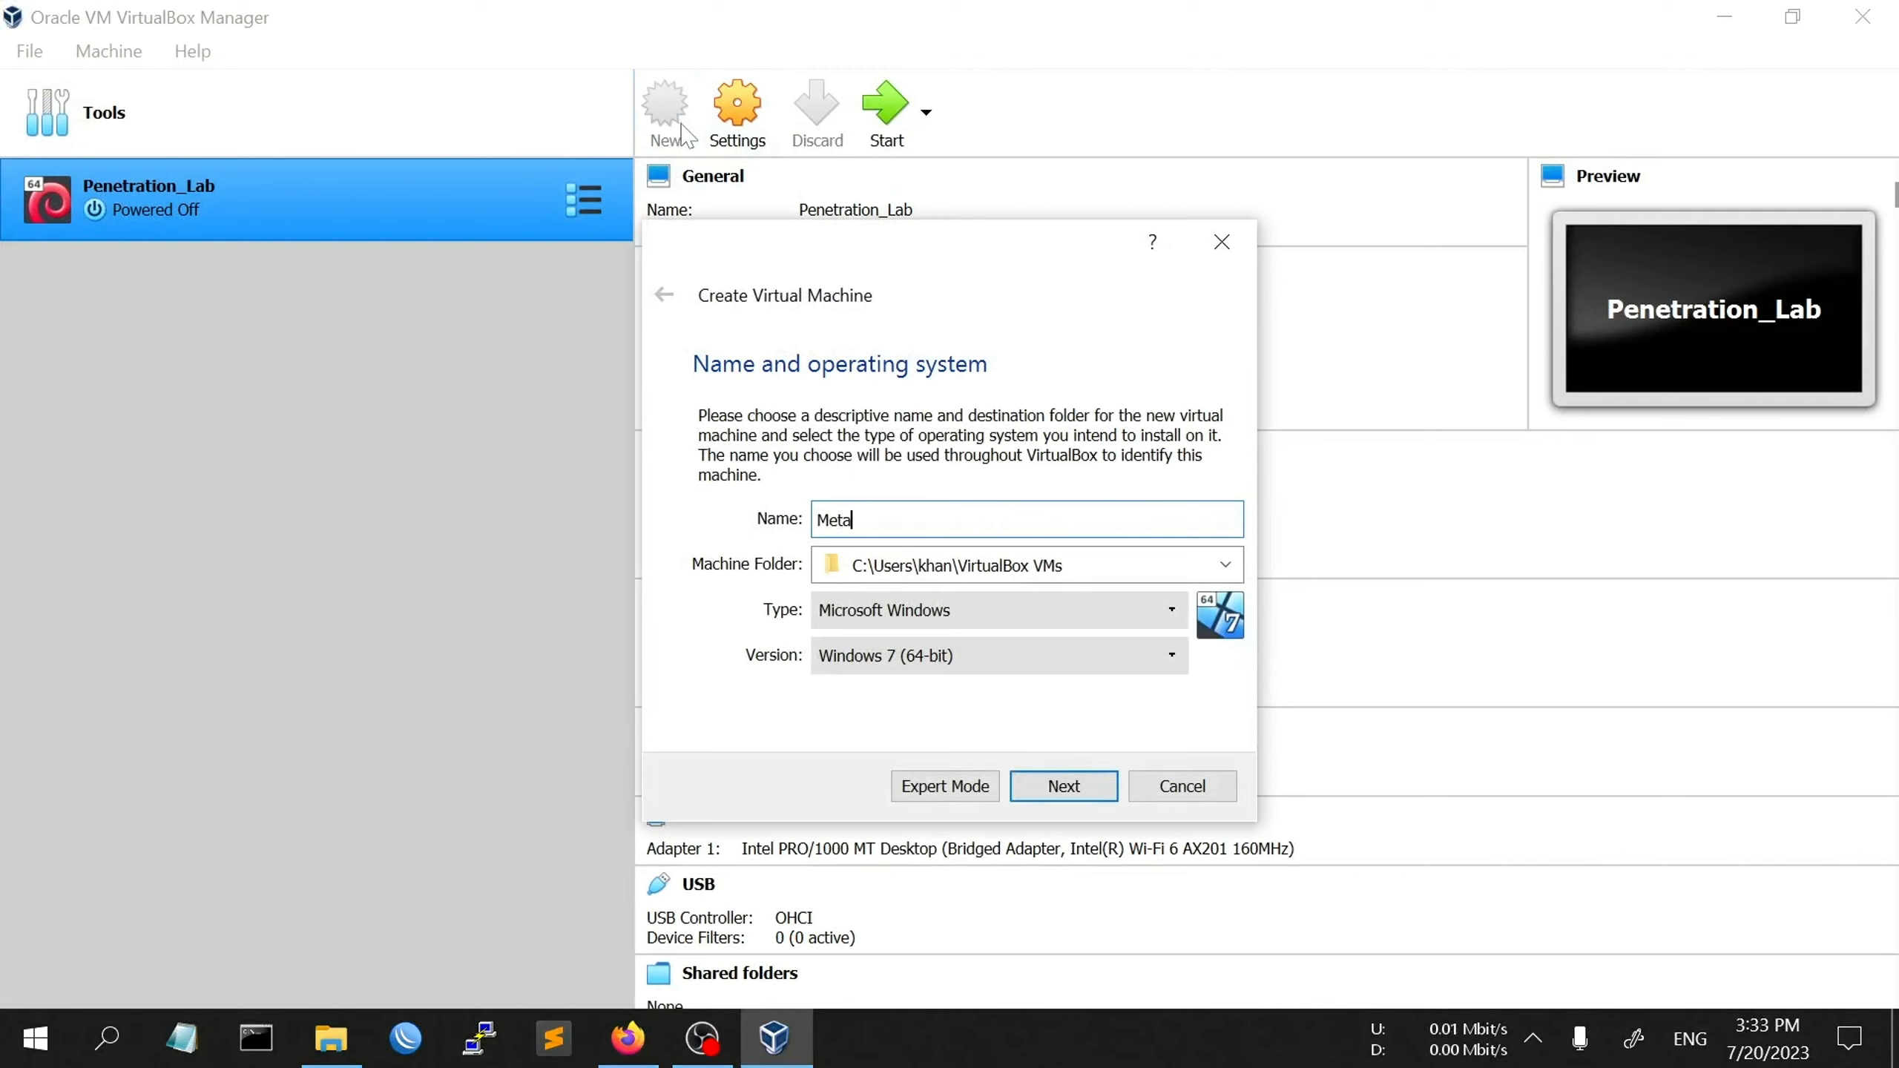
click(1226, 569)
click(1053, 620)
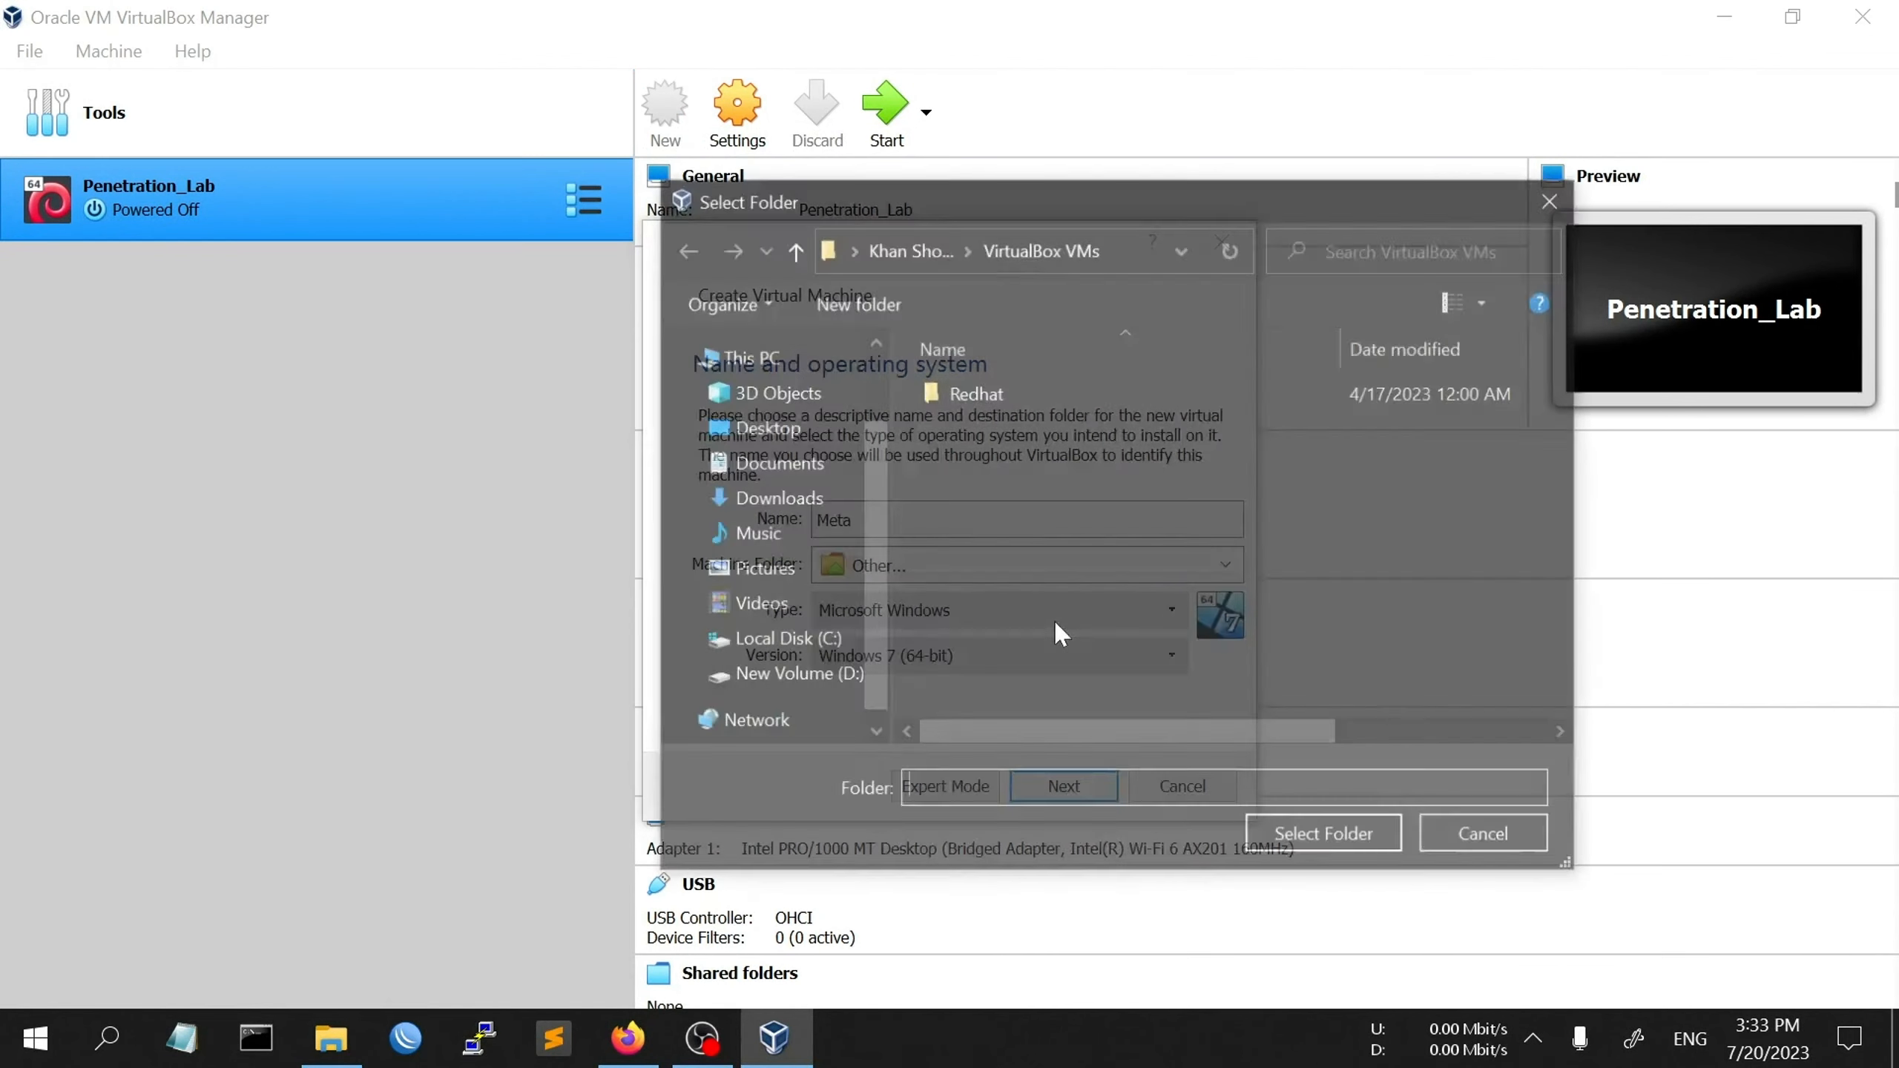
scroll(882, 591, down, 1)
click(787, 641)
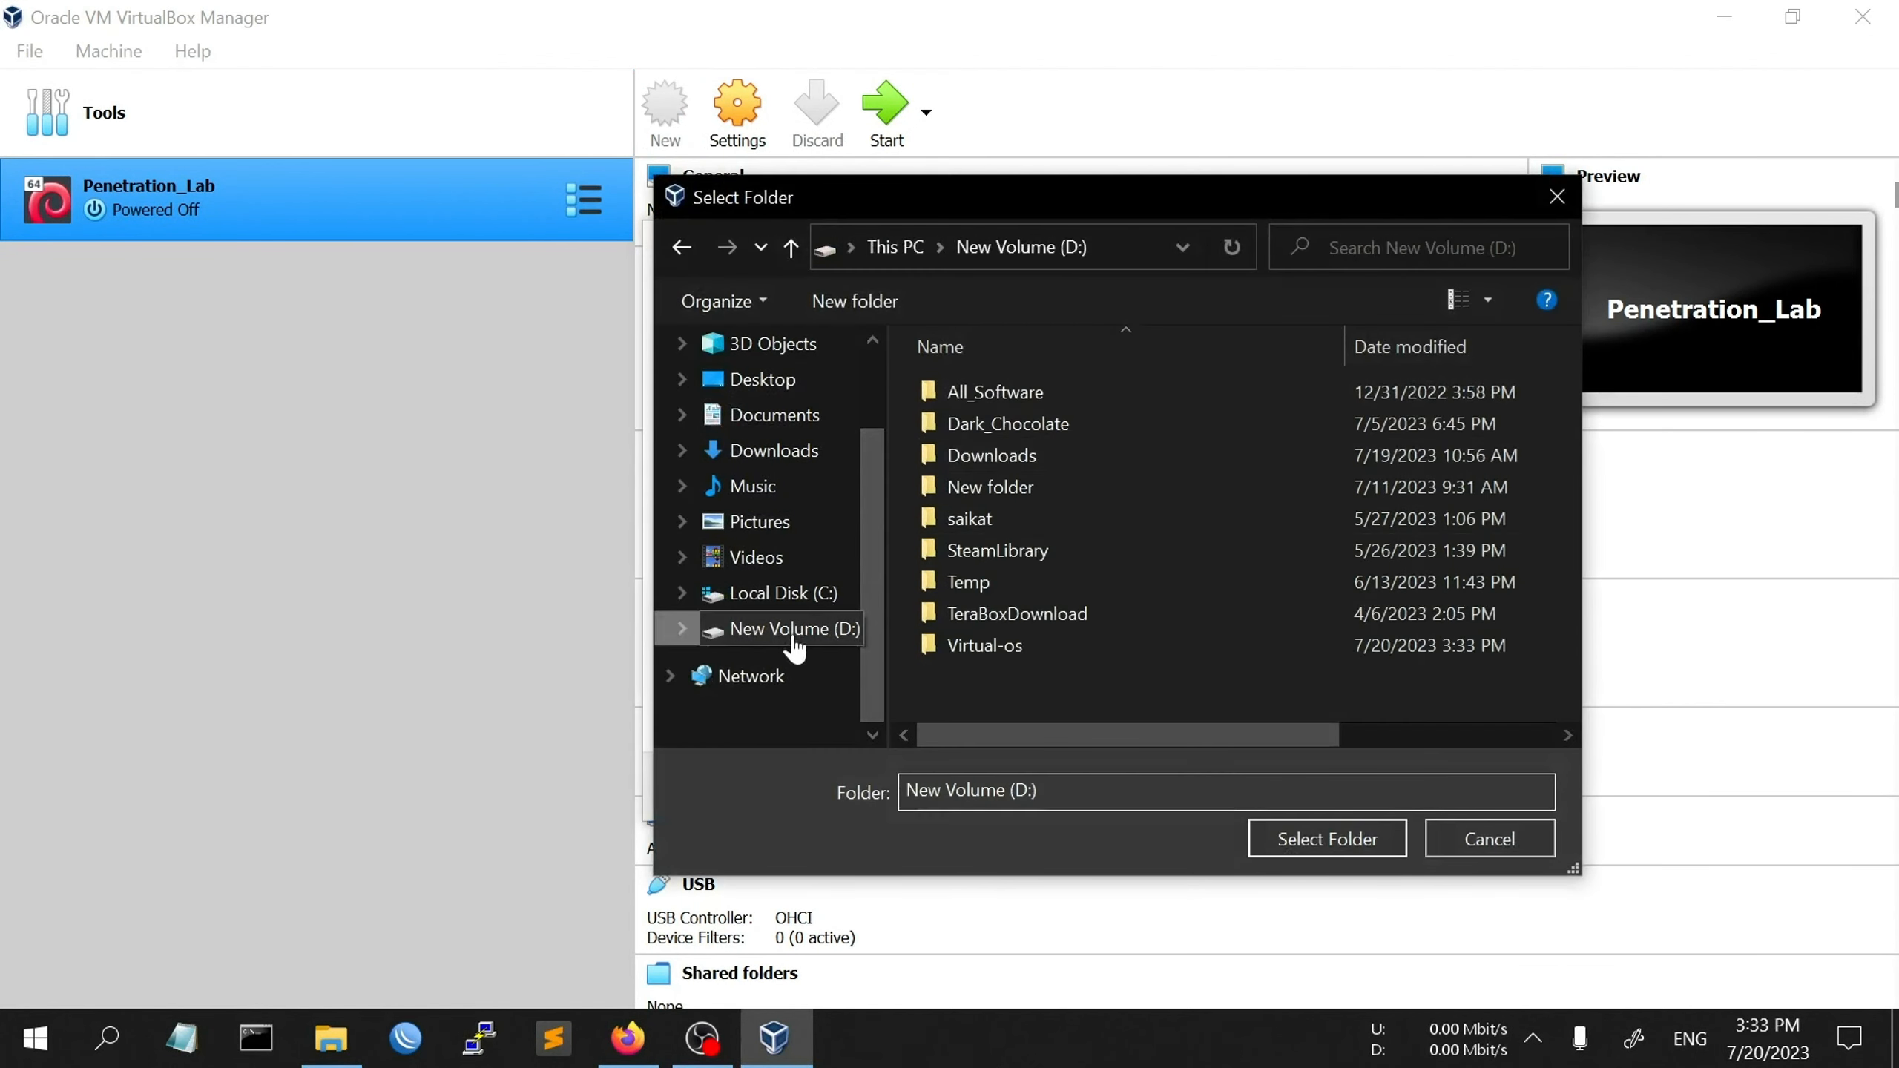
click(1039, 648)
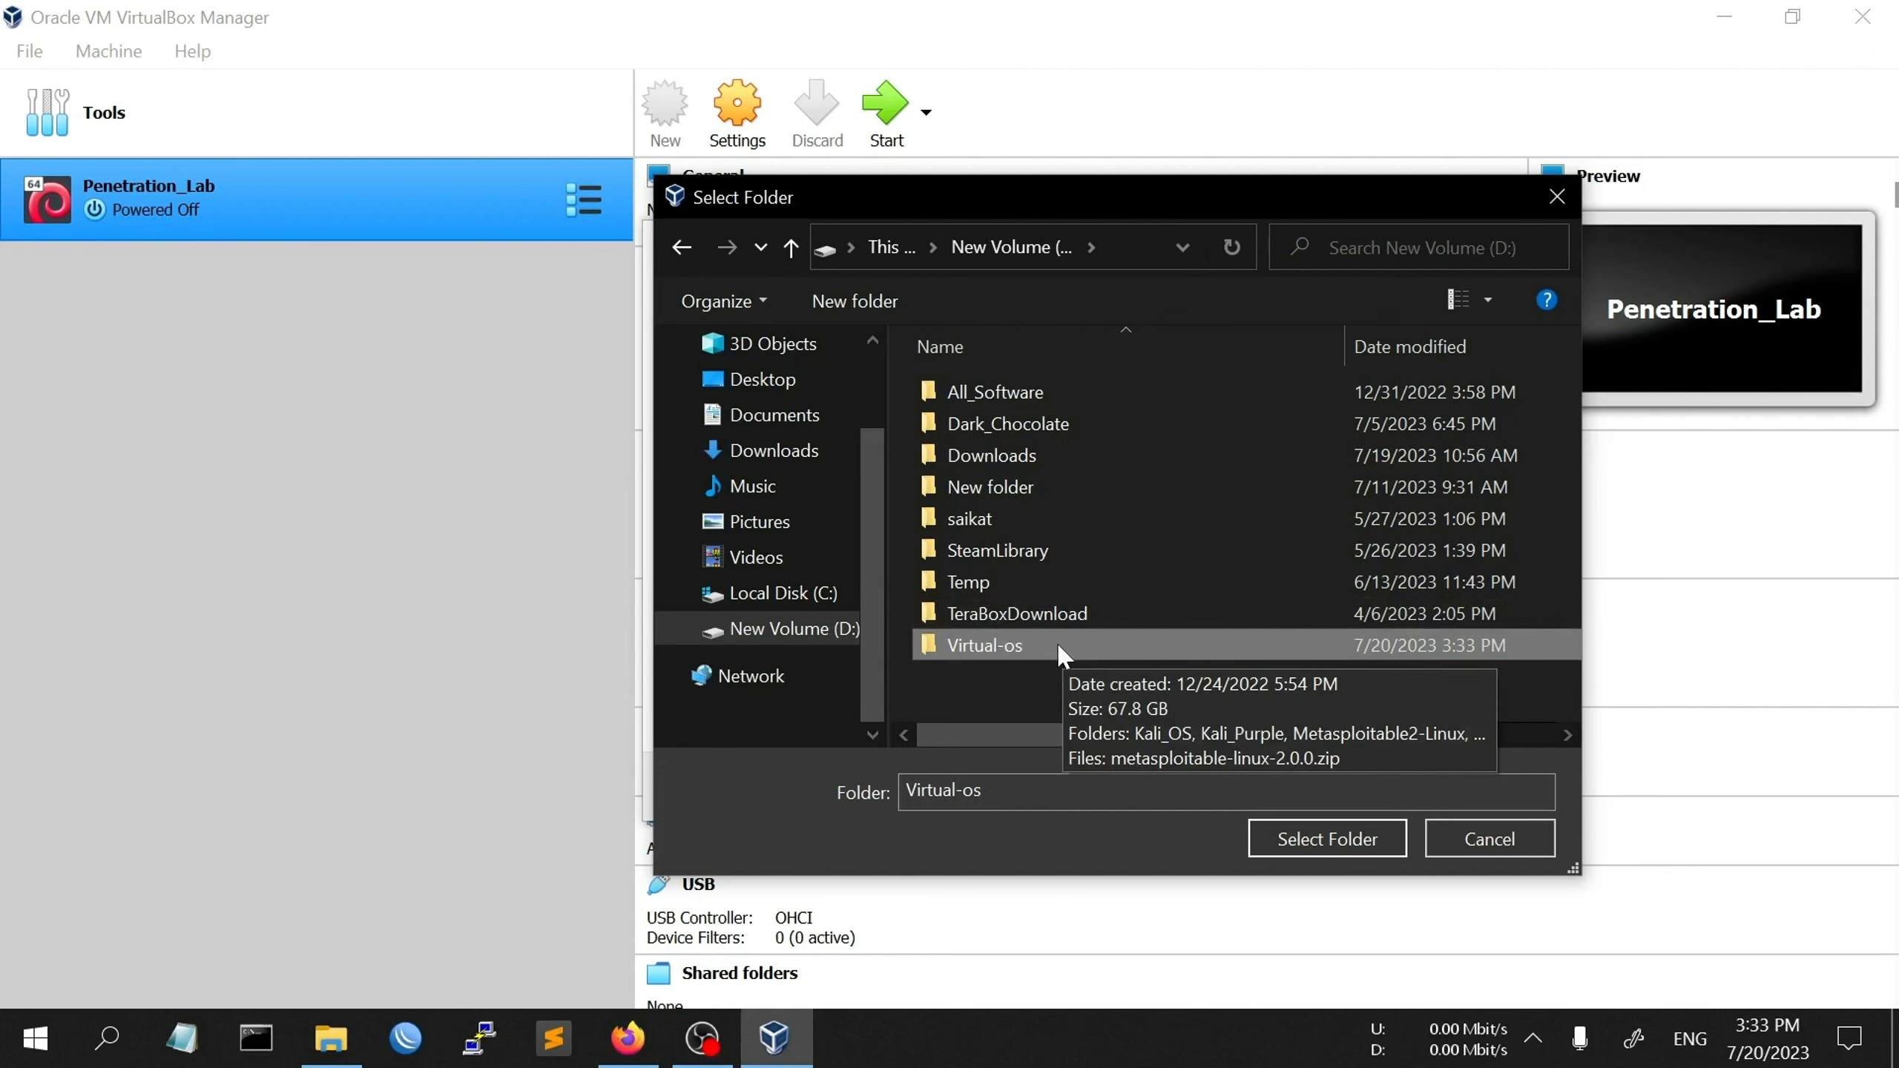
click(1335, 839)
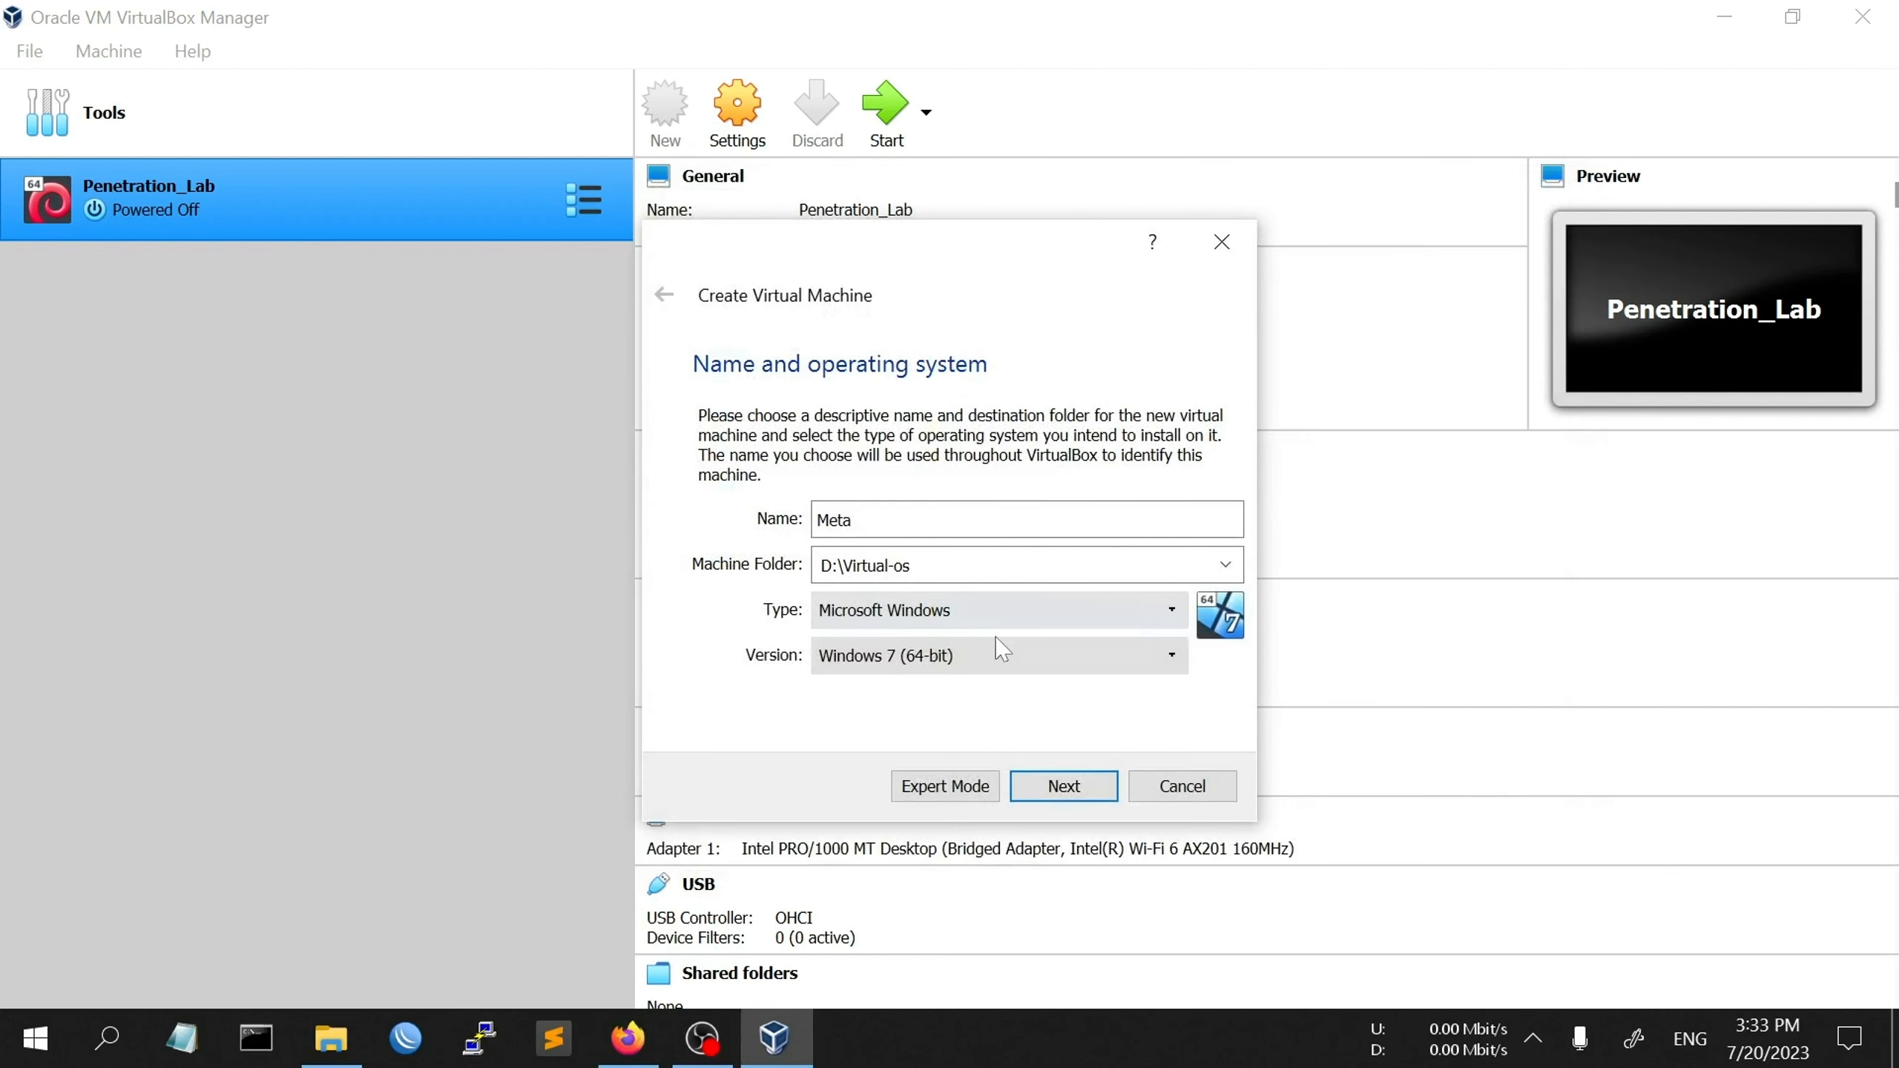
- Set the machine type to Linux, version Debian (64-bit), and continue to memory
click(1081, 620)
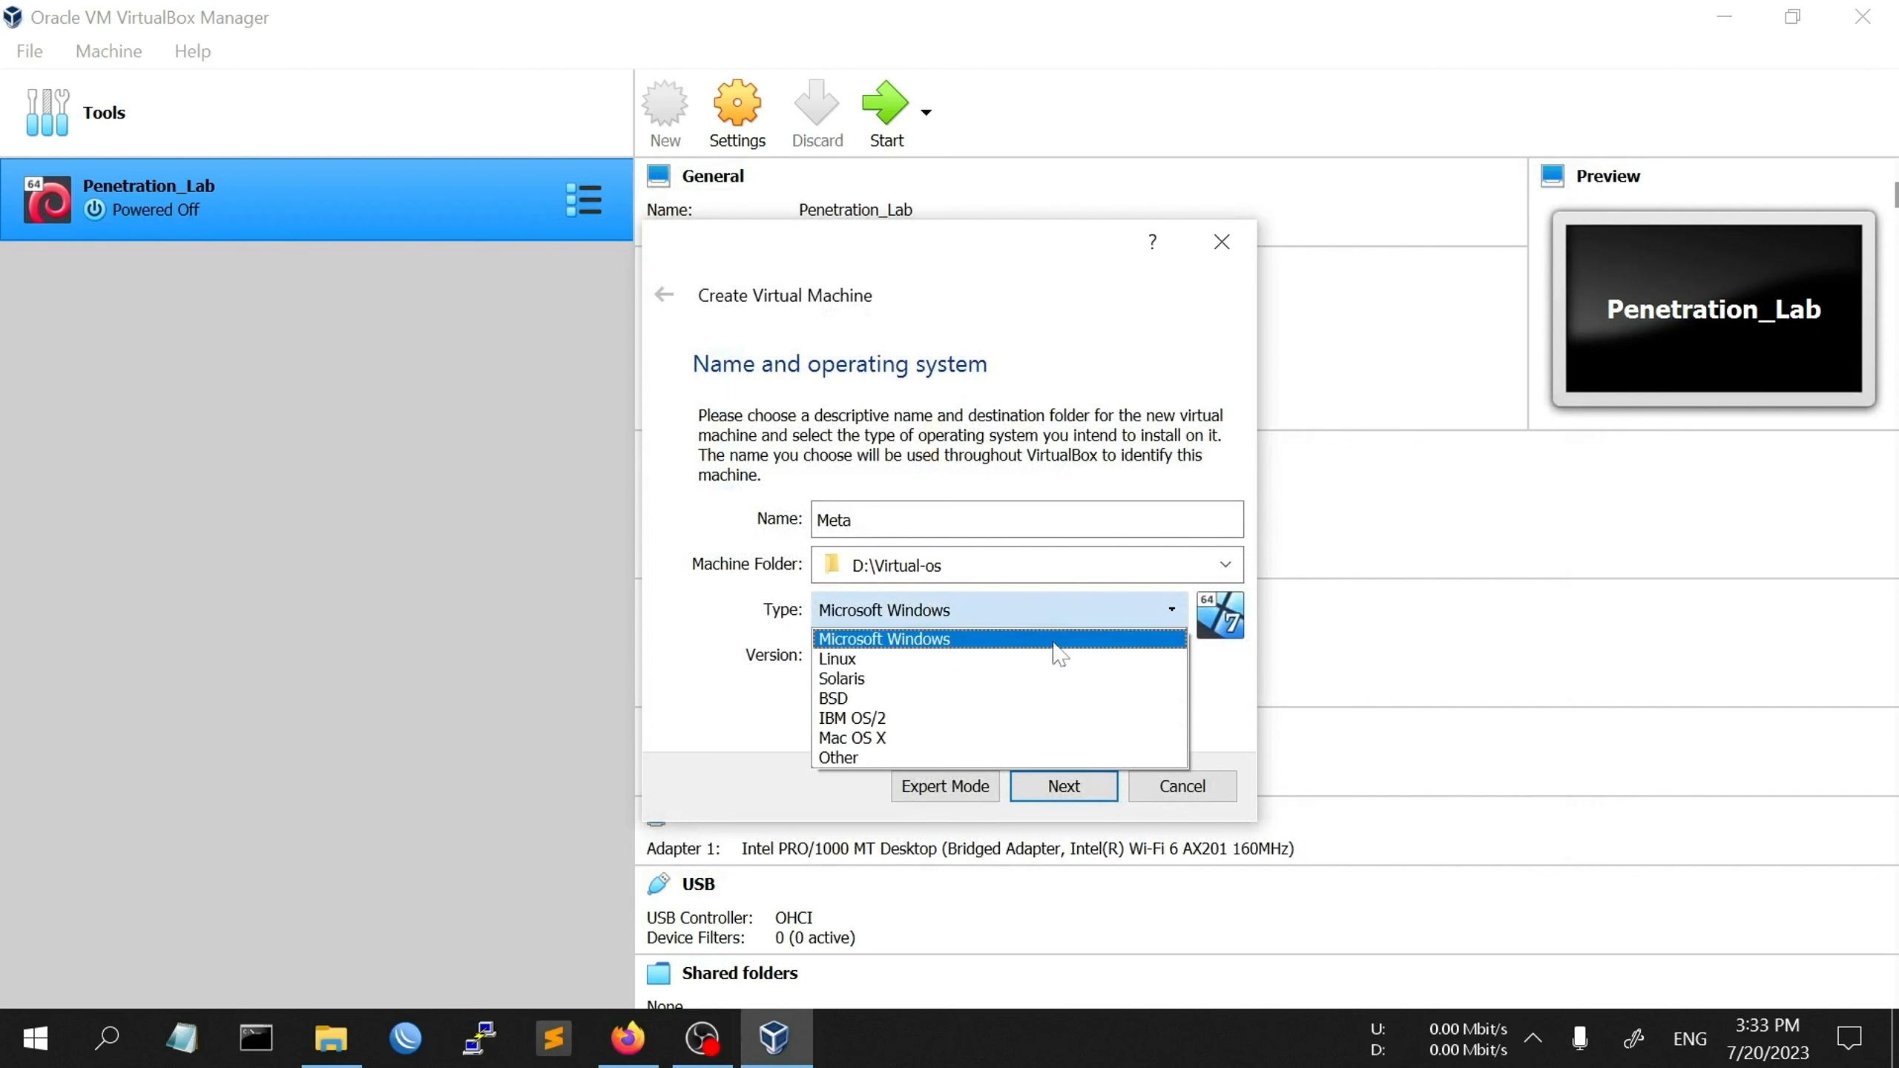
click(1036, 660)
click(1068, 657)
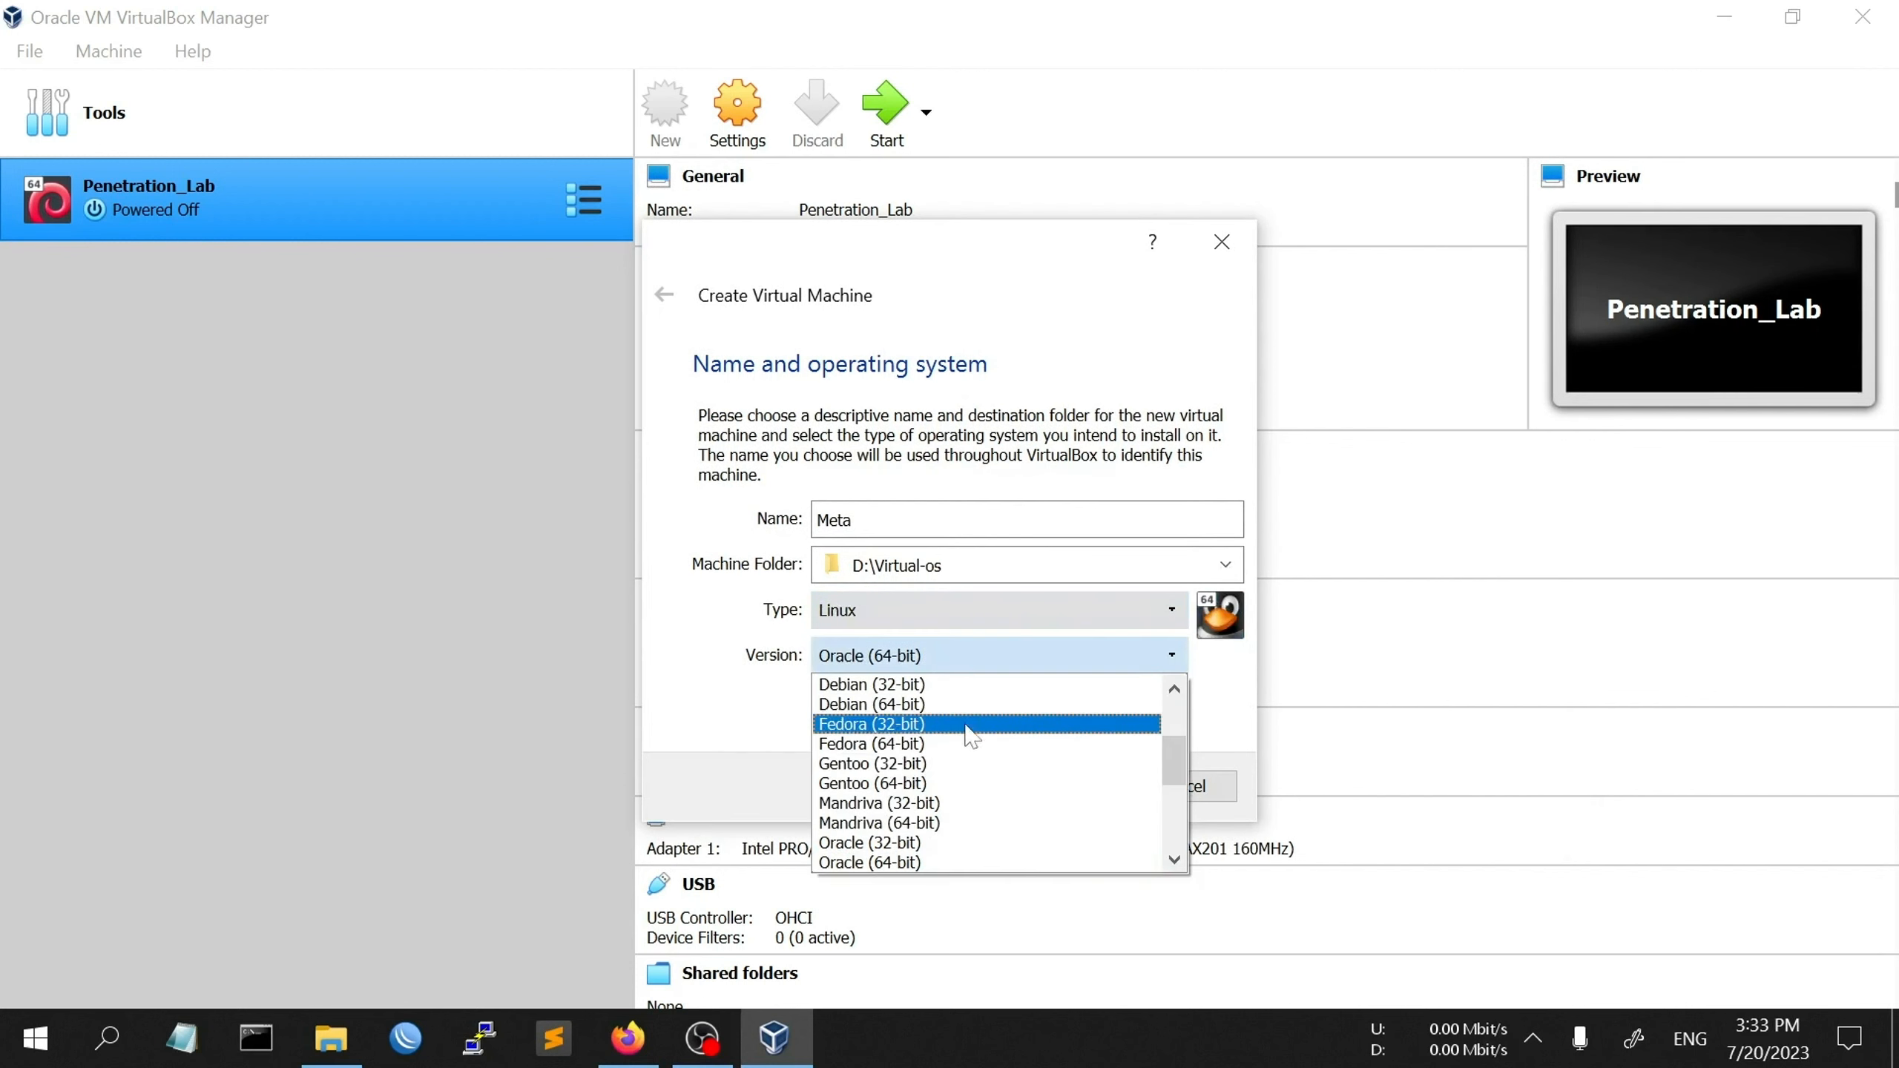
click(987, 705)
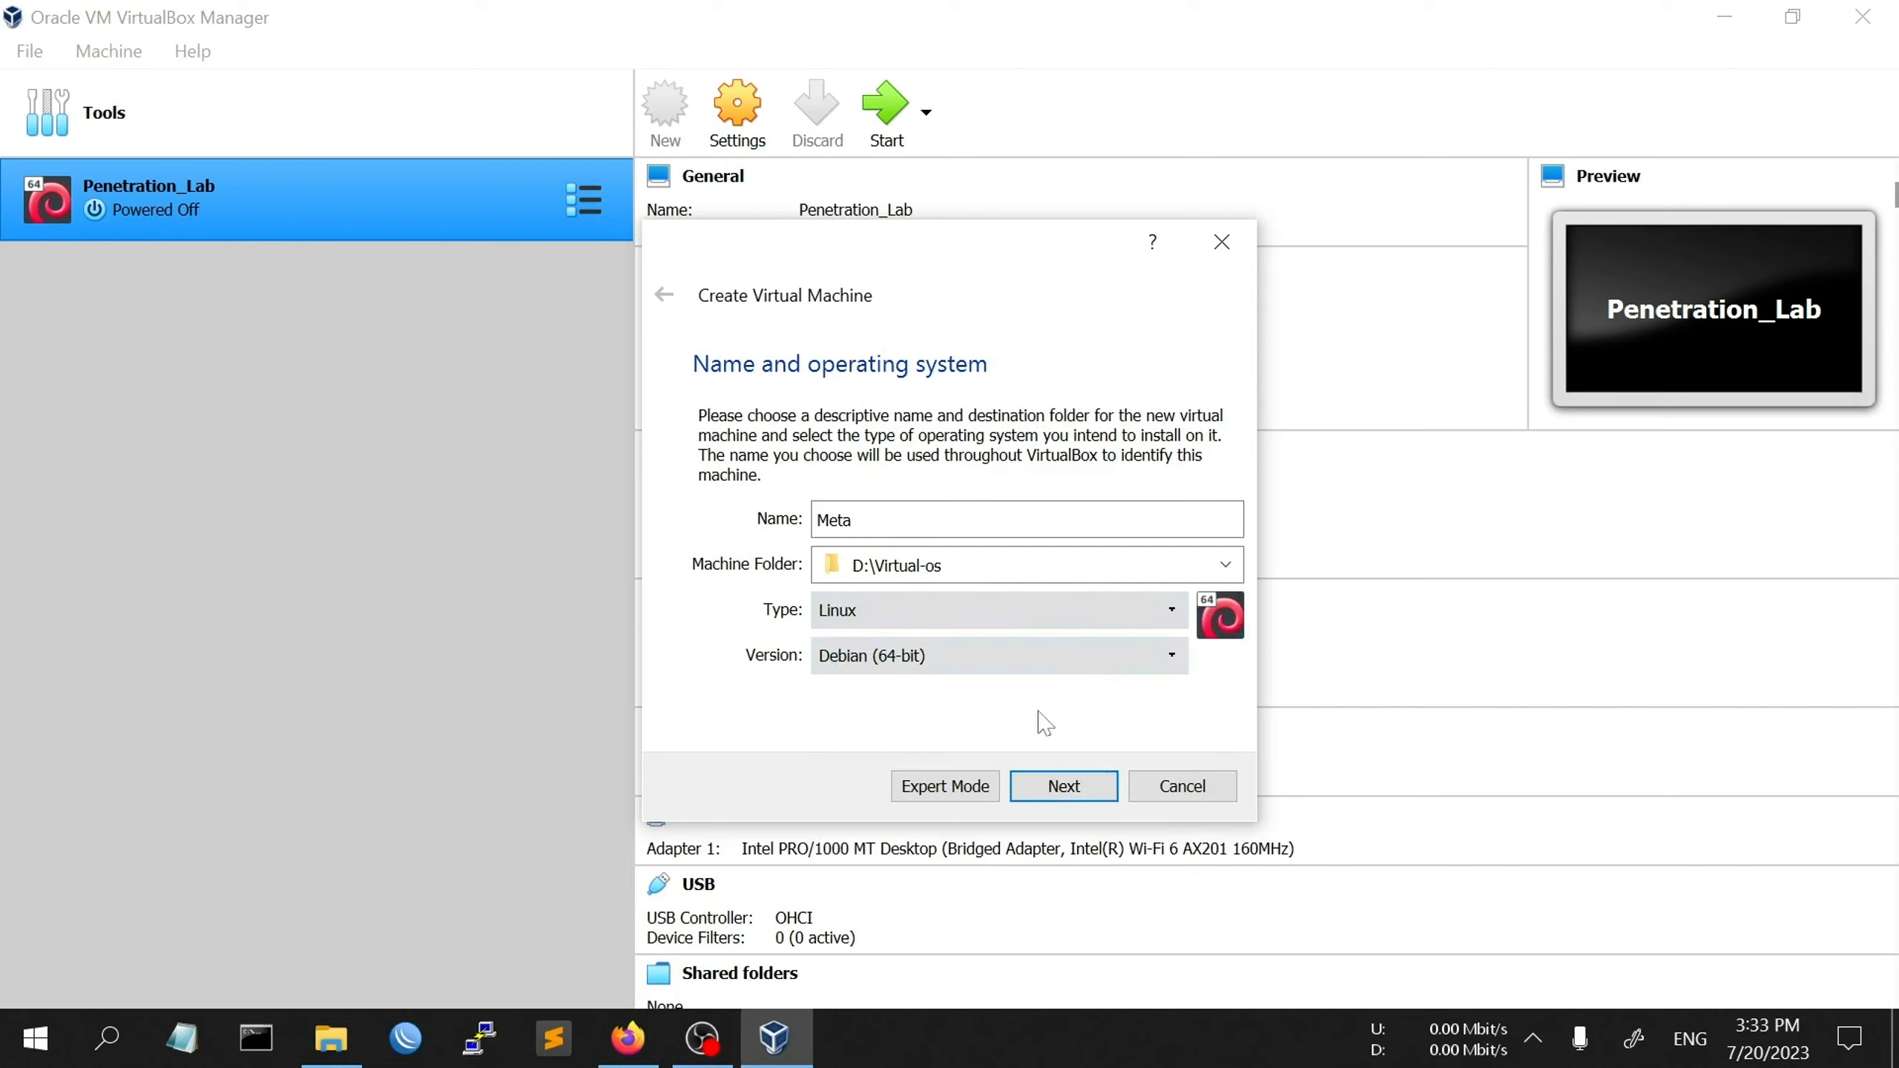
click(1061, 786)
- Raise Meta's memory from 1024 MB to 3090 MB and continue to the hard disk page
drag(716, 518, 761, 523)
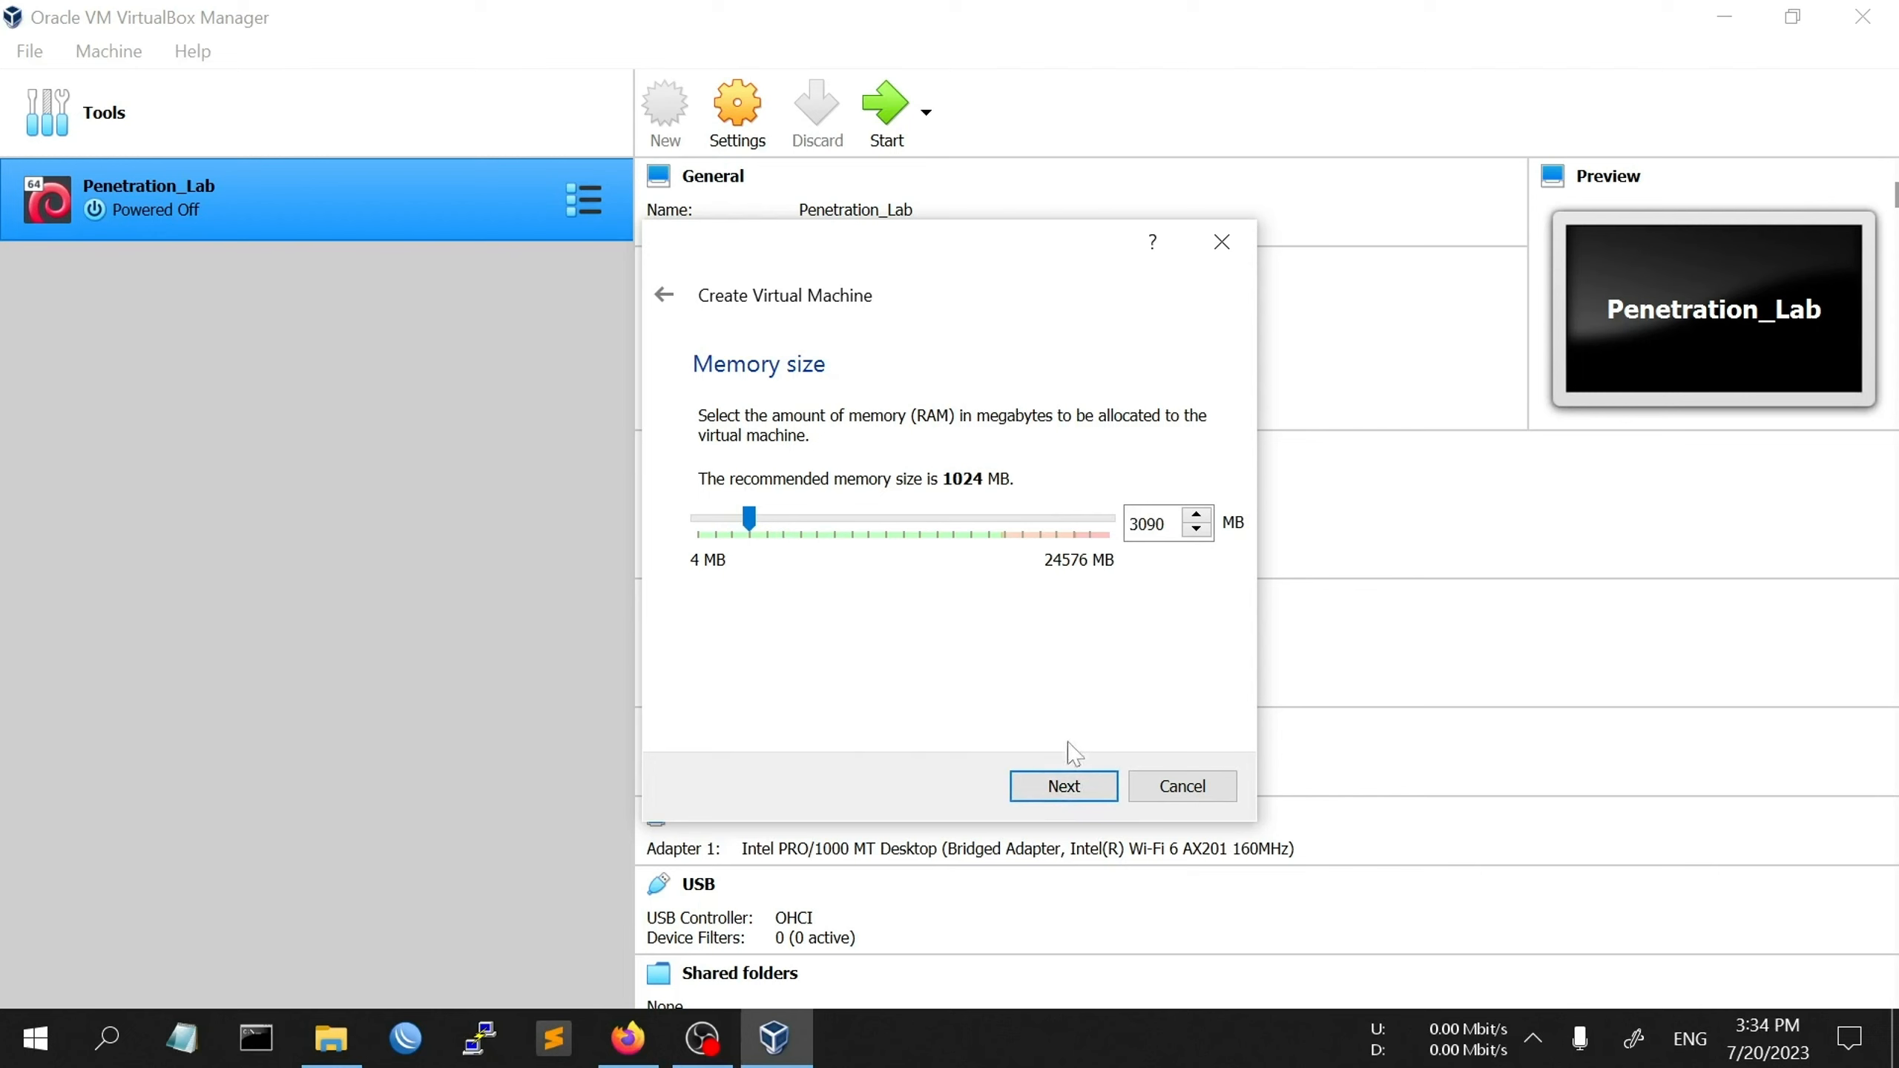
click(1073, 789)
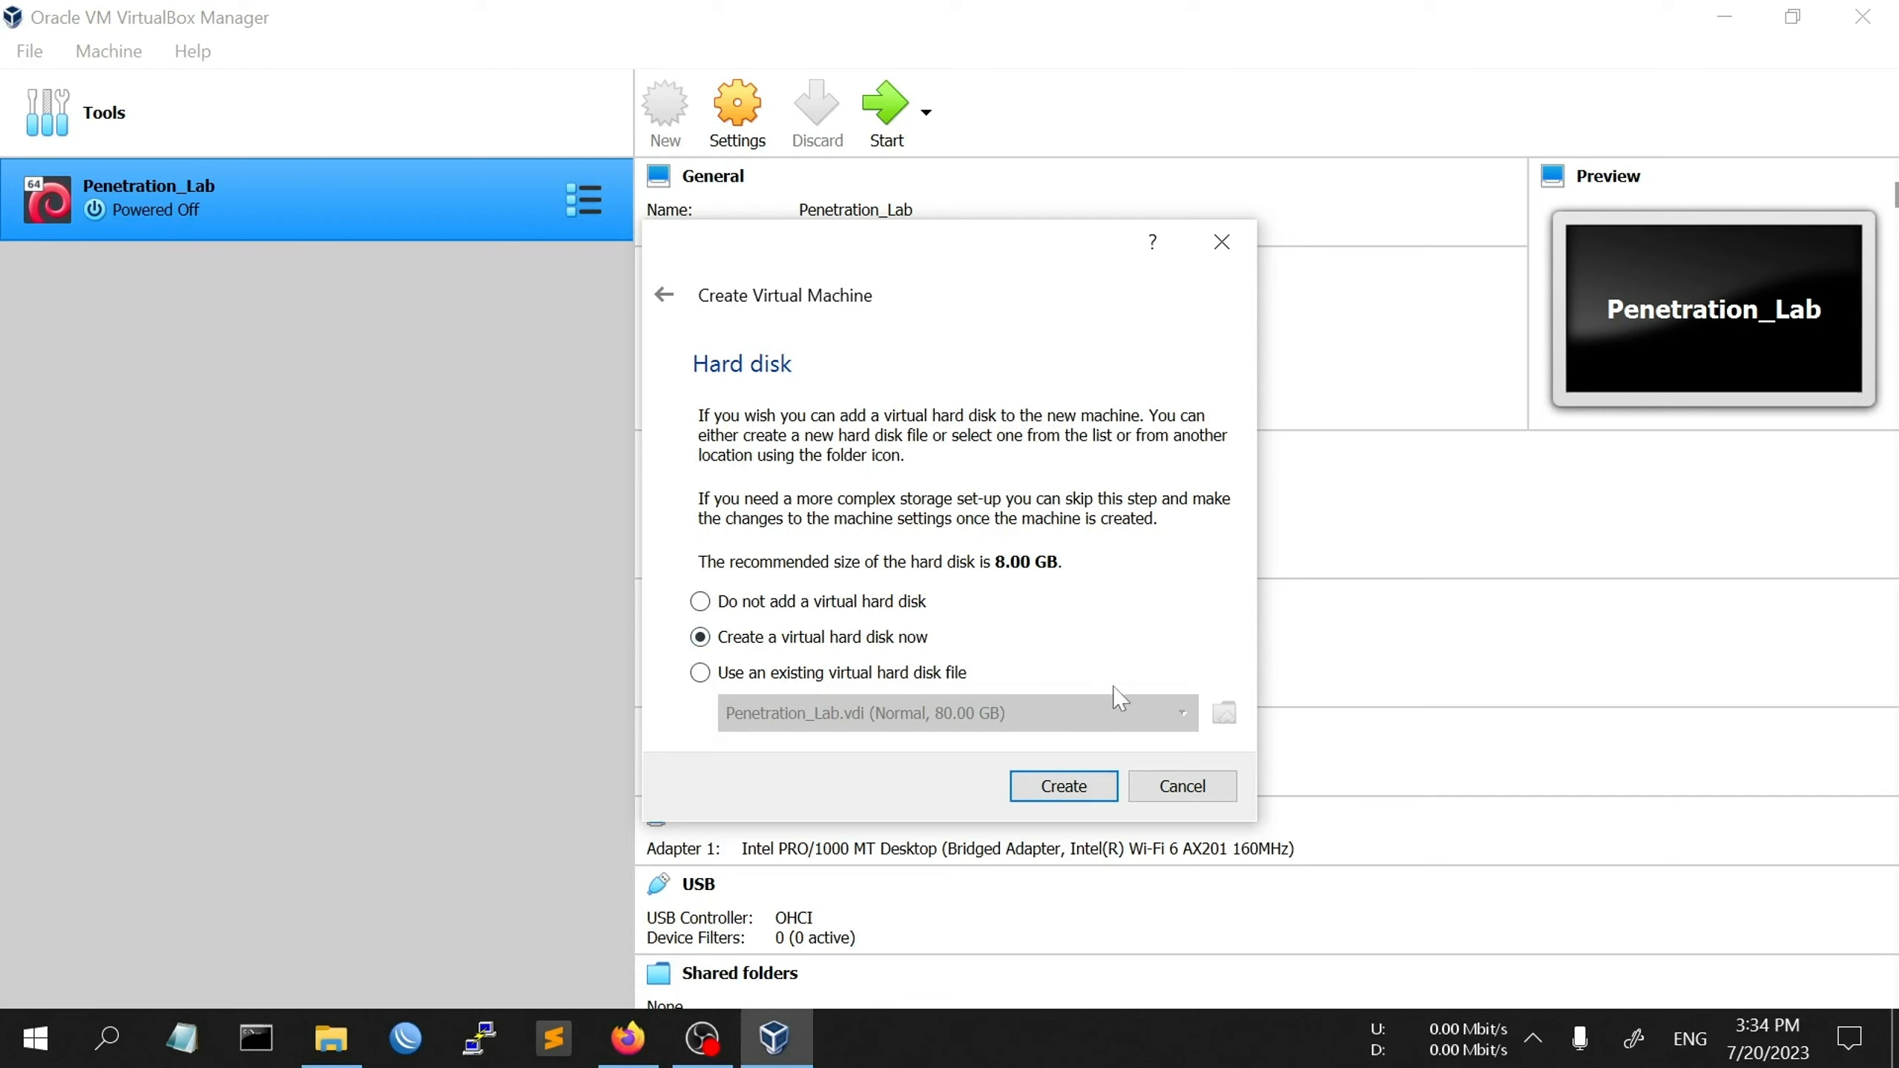
- Add Metasploitable.vmdk from D:\Virtual-os\Metasploitable2-Linux to the existing hard disk list
click(700, 673)
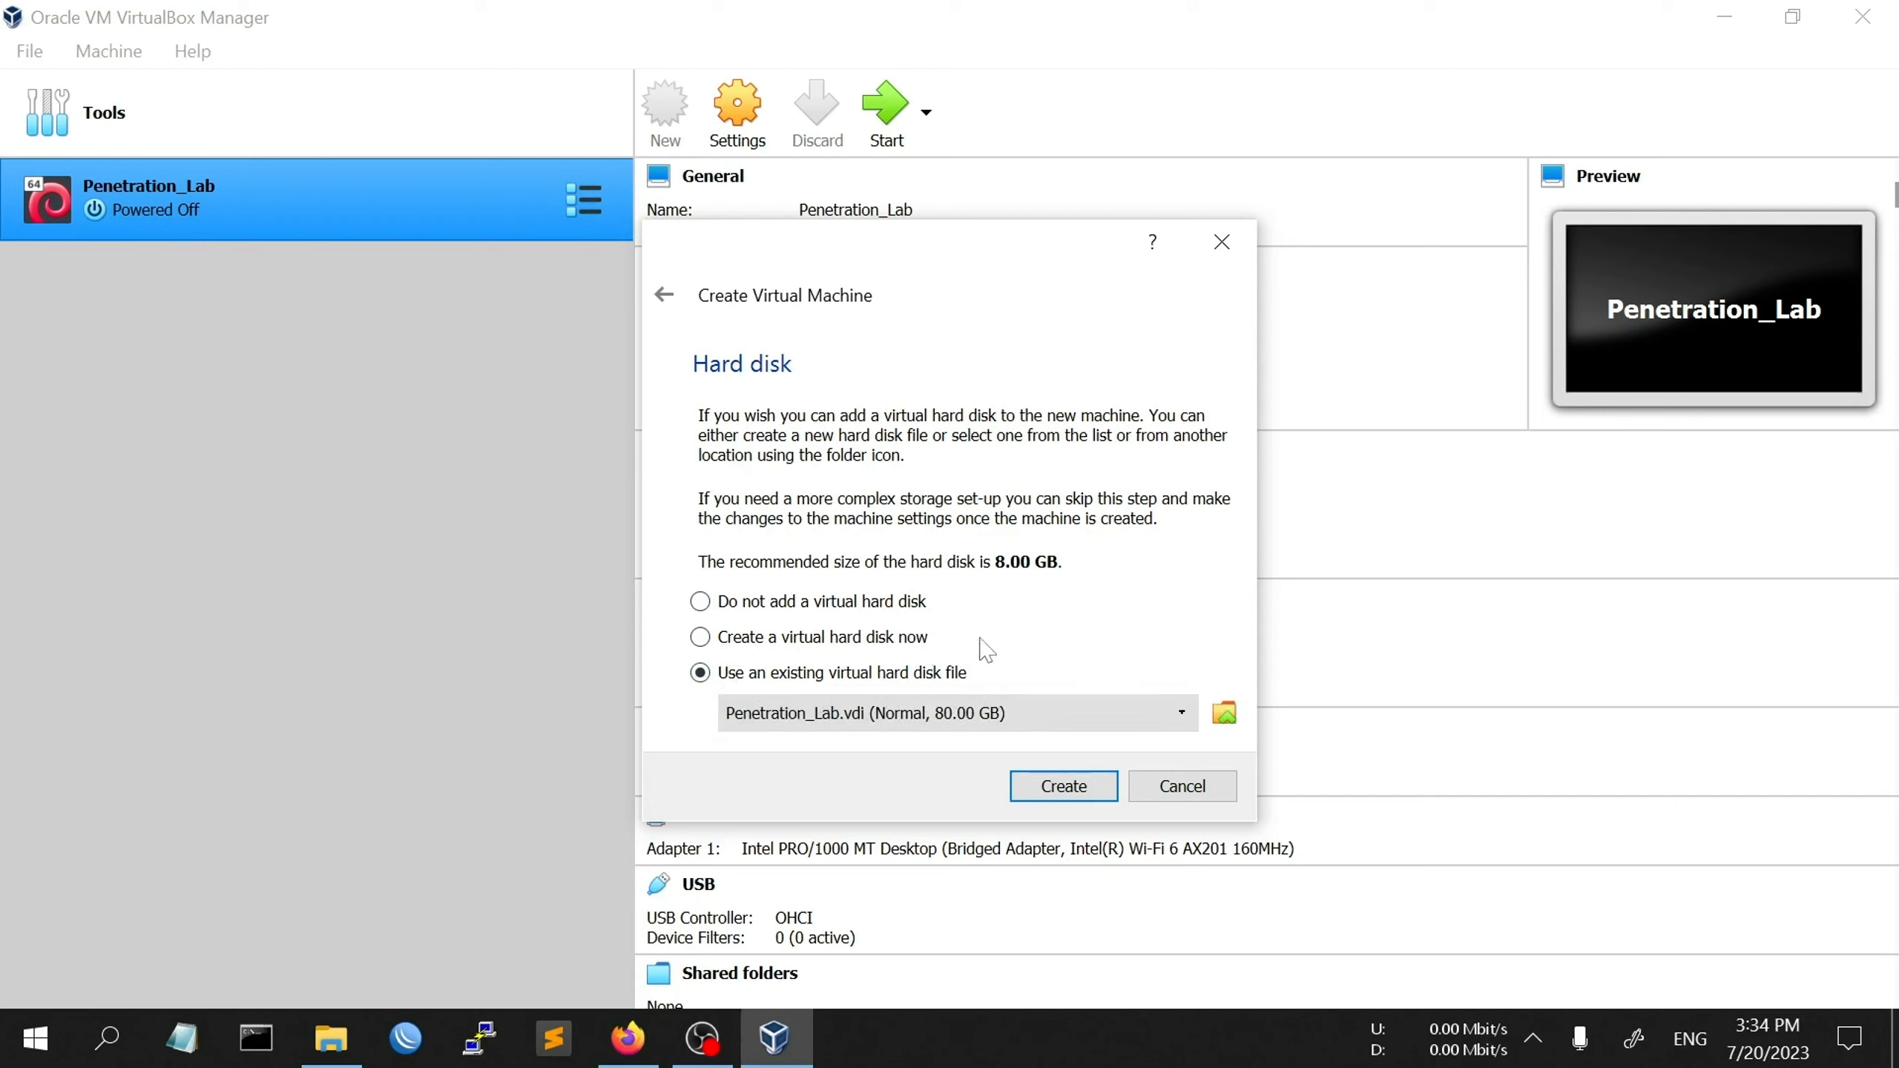
click(1225, 714)
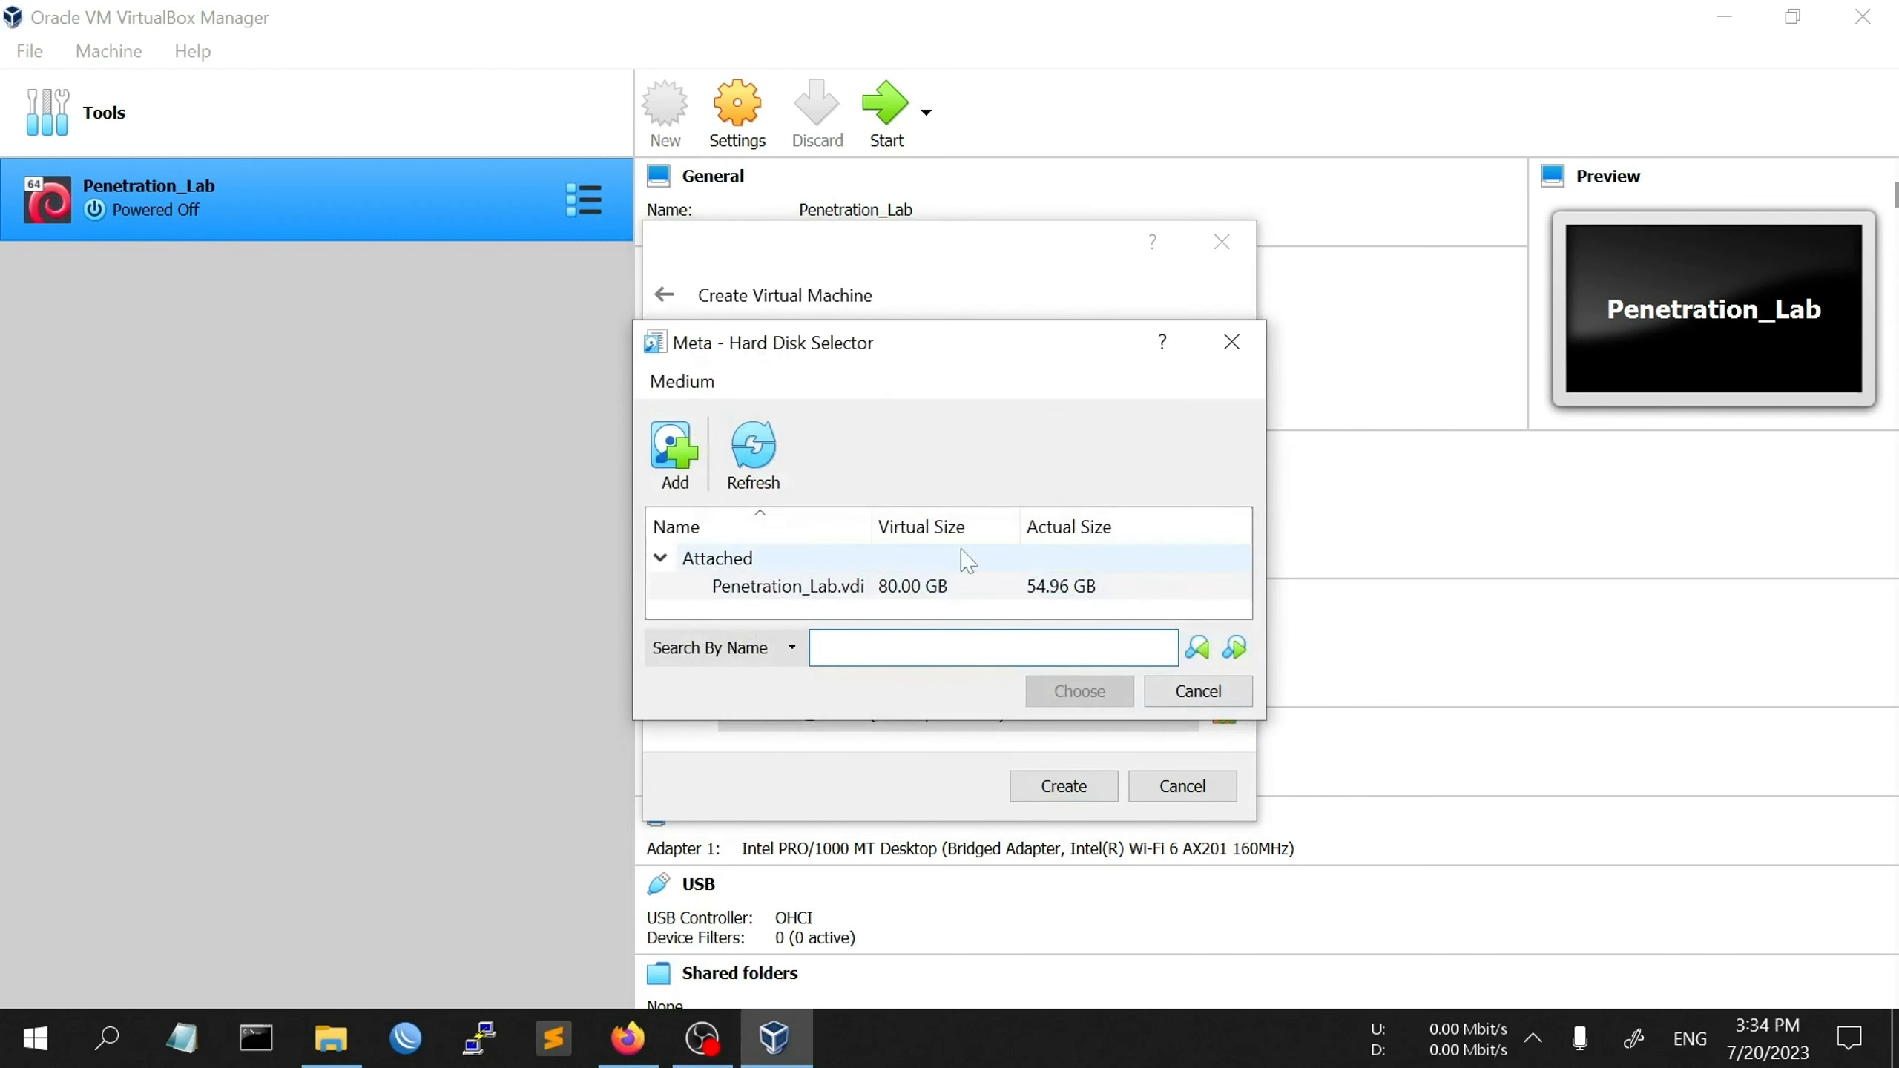
click(674, 453)
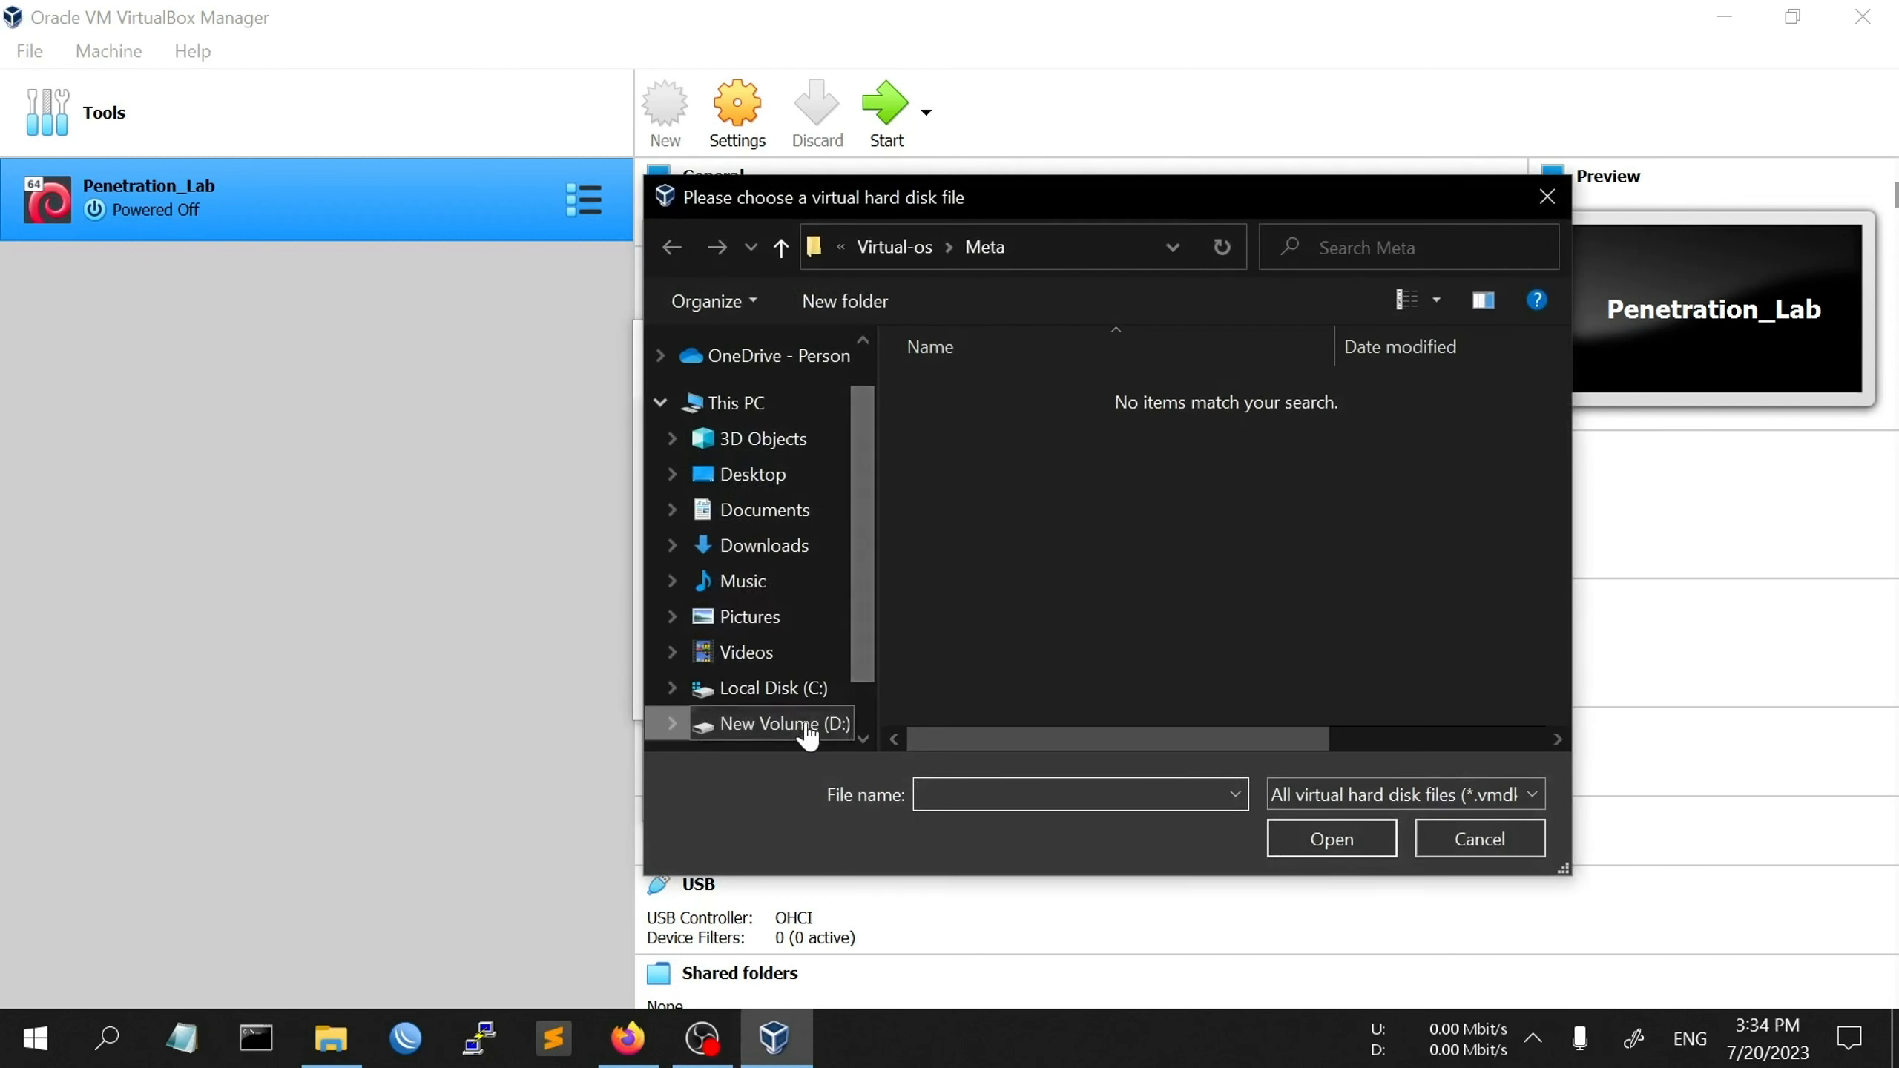
click(805, 725)
double_click(1025, 645)
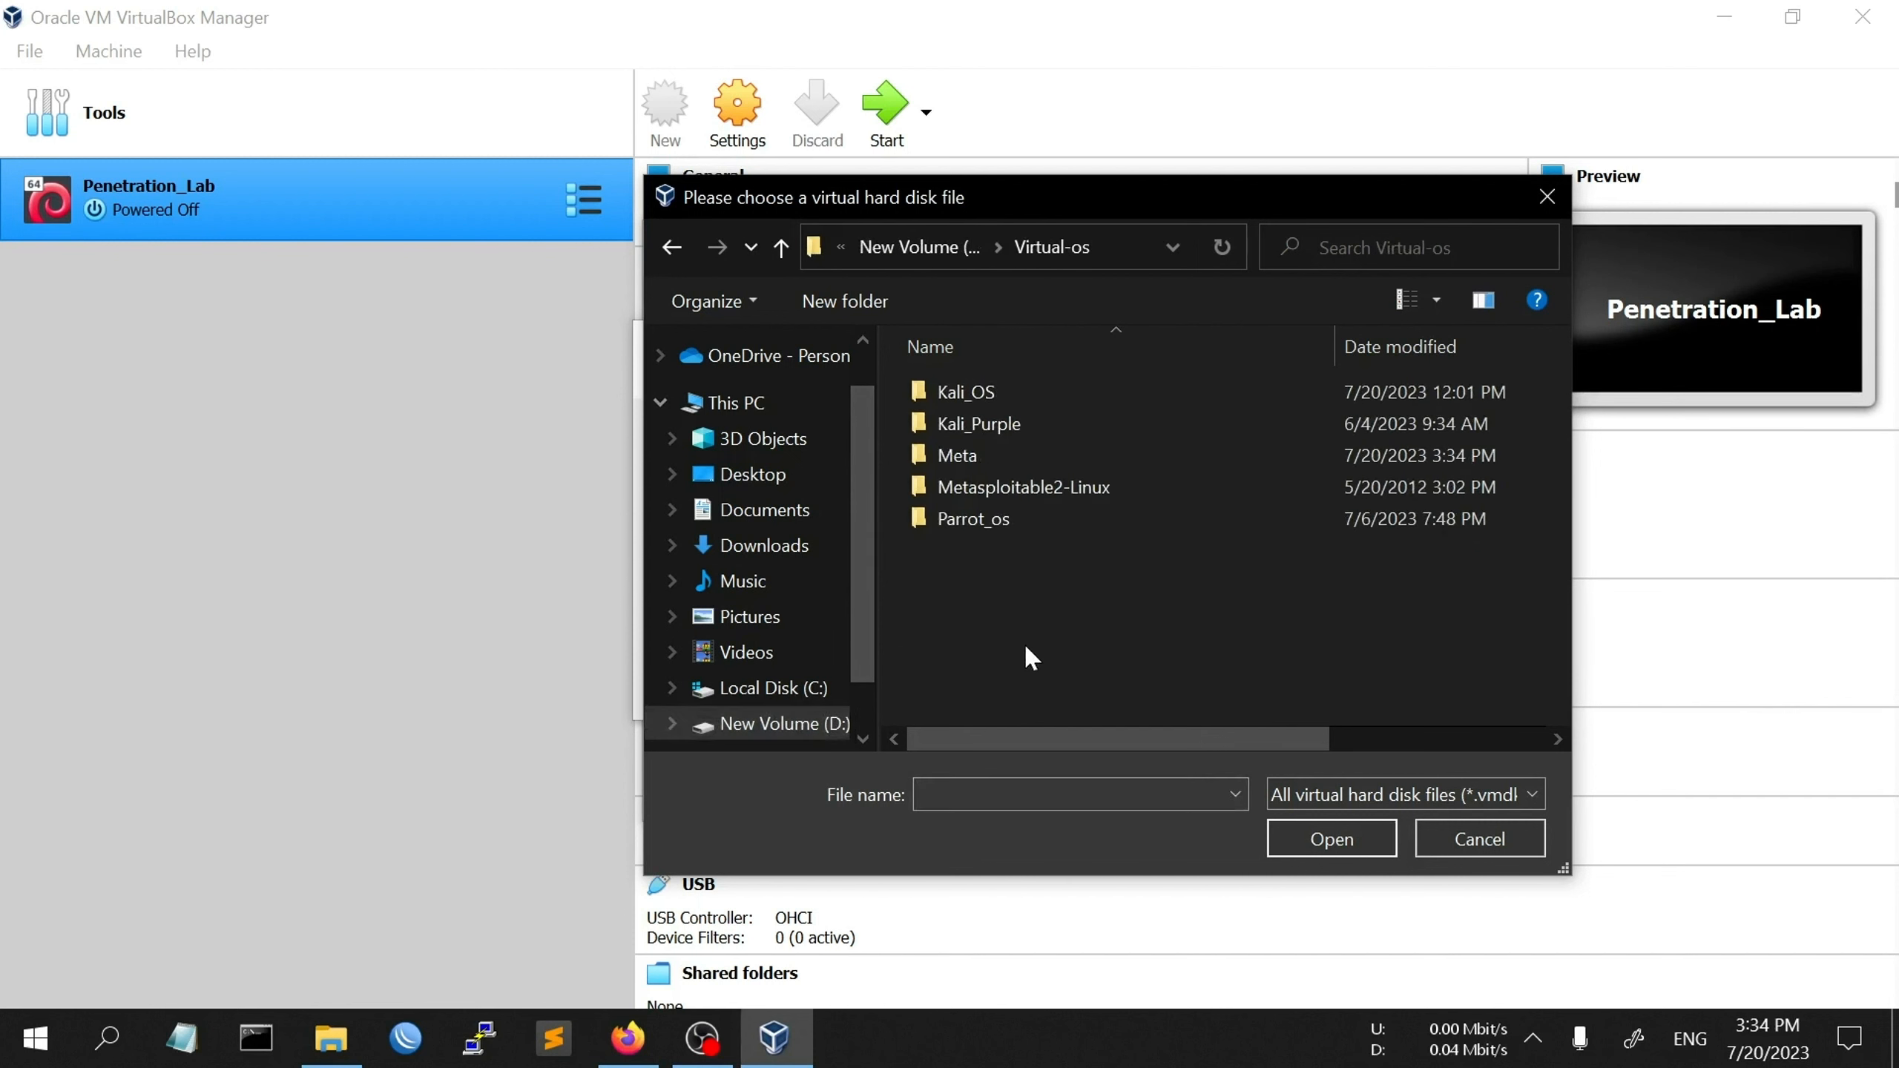
double_click(1105, 490)
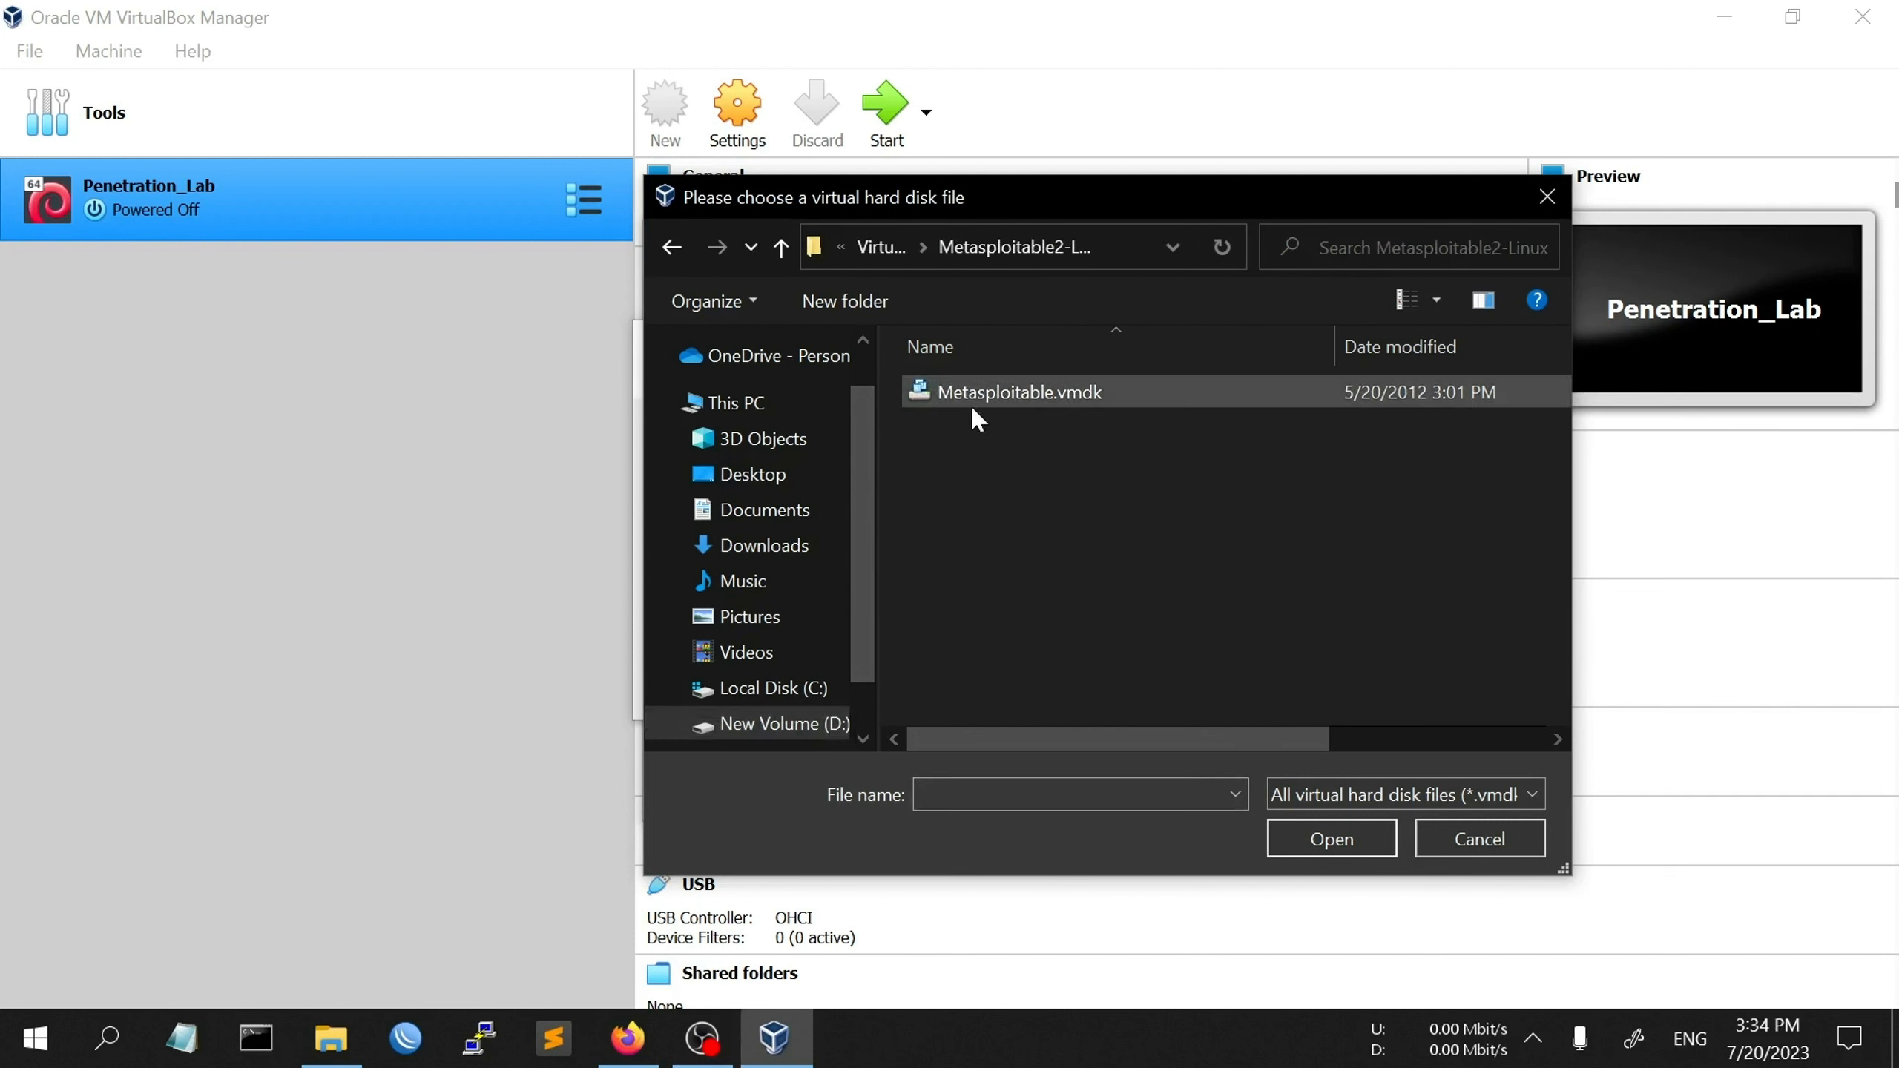
click(1068, 410)
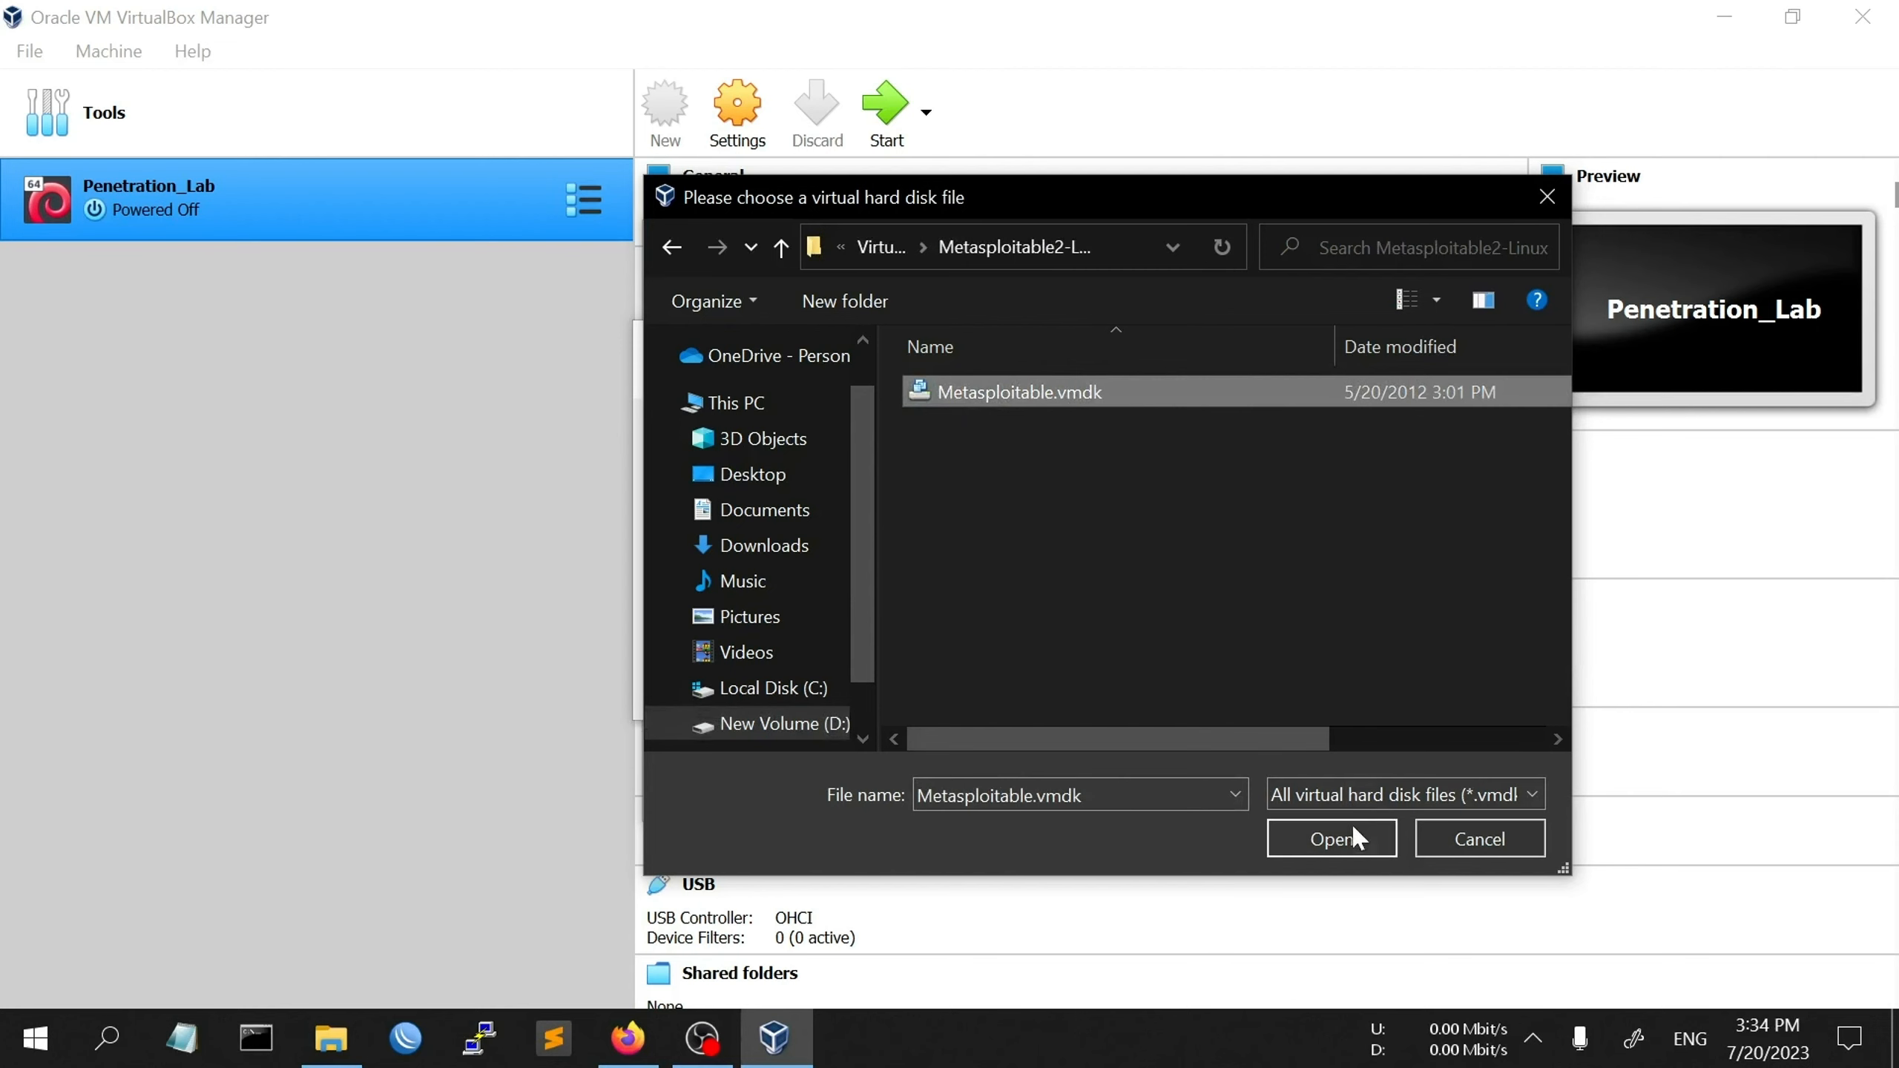
click(1332, 838)
- Choose Metasploitable.vmdk as Meta's disk and create the virtual machine
scroll(1071, 569, down, 2)
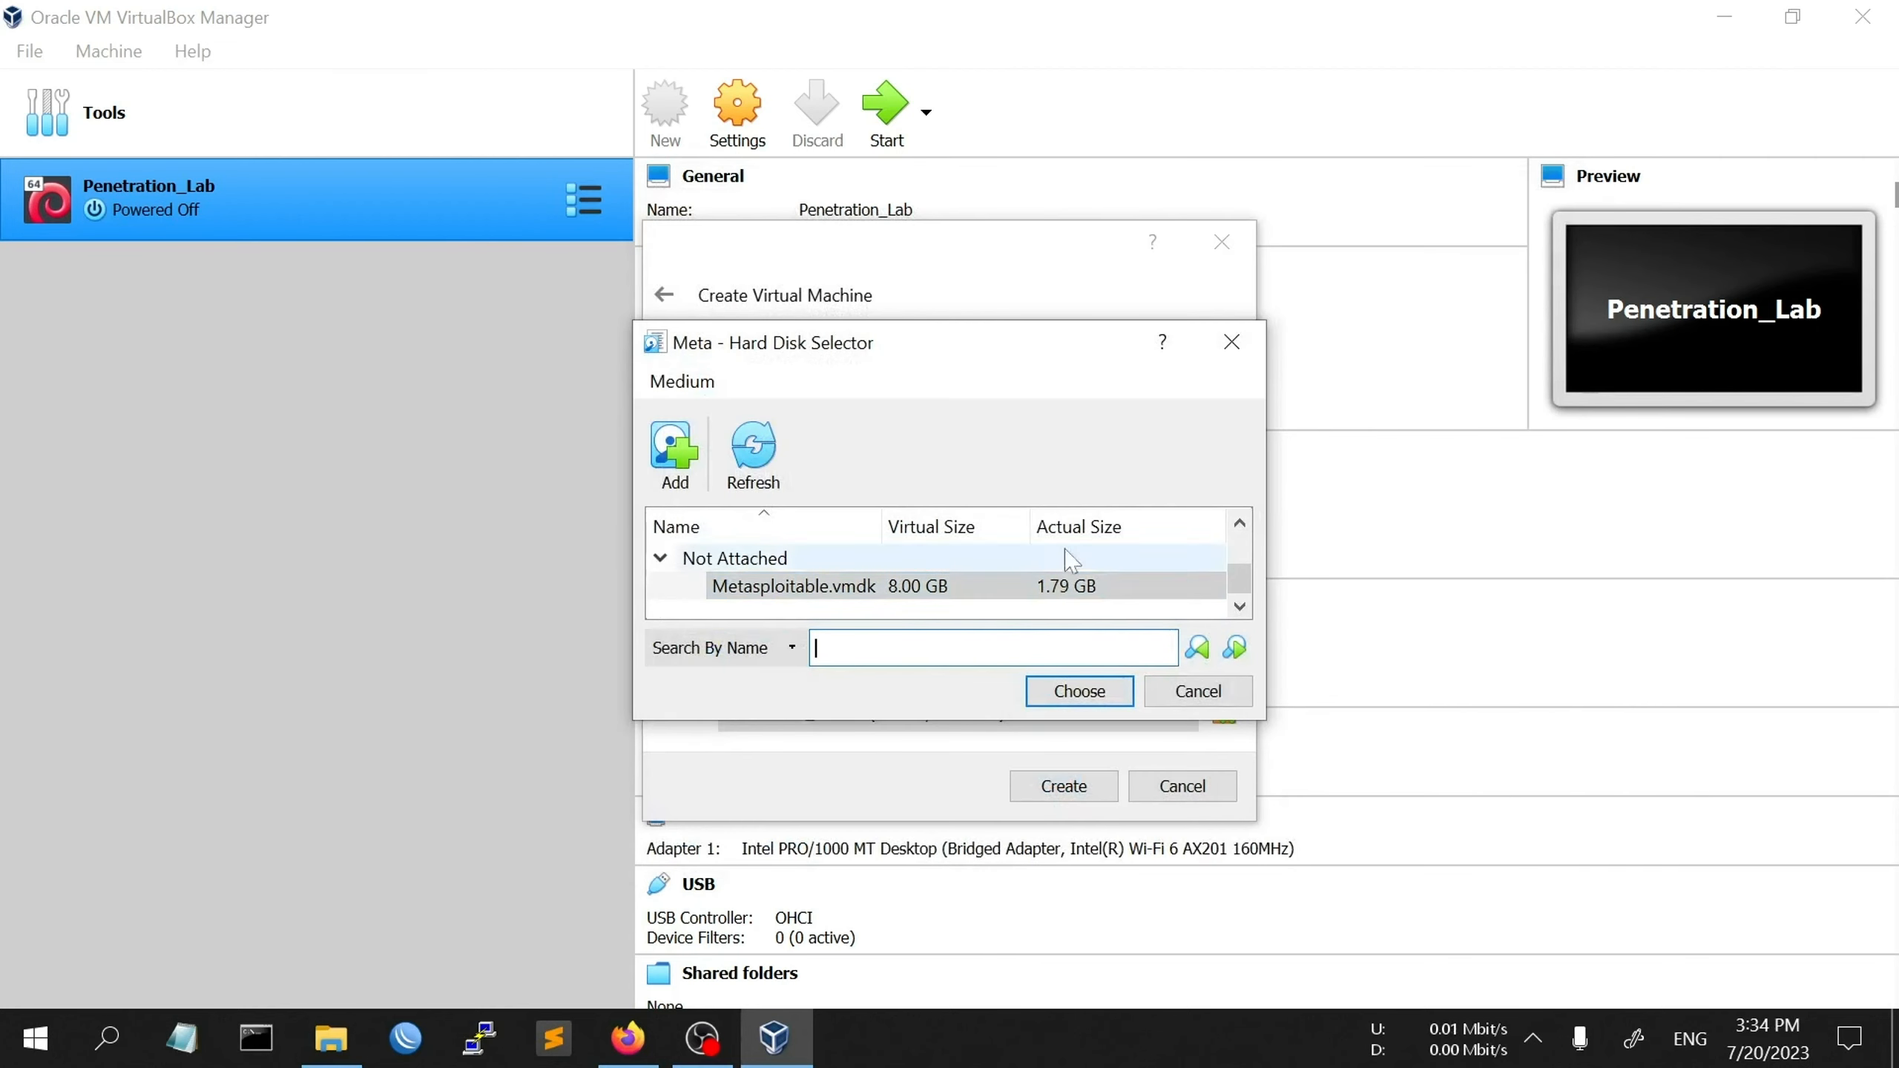
click(892, 594)
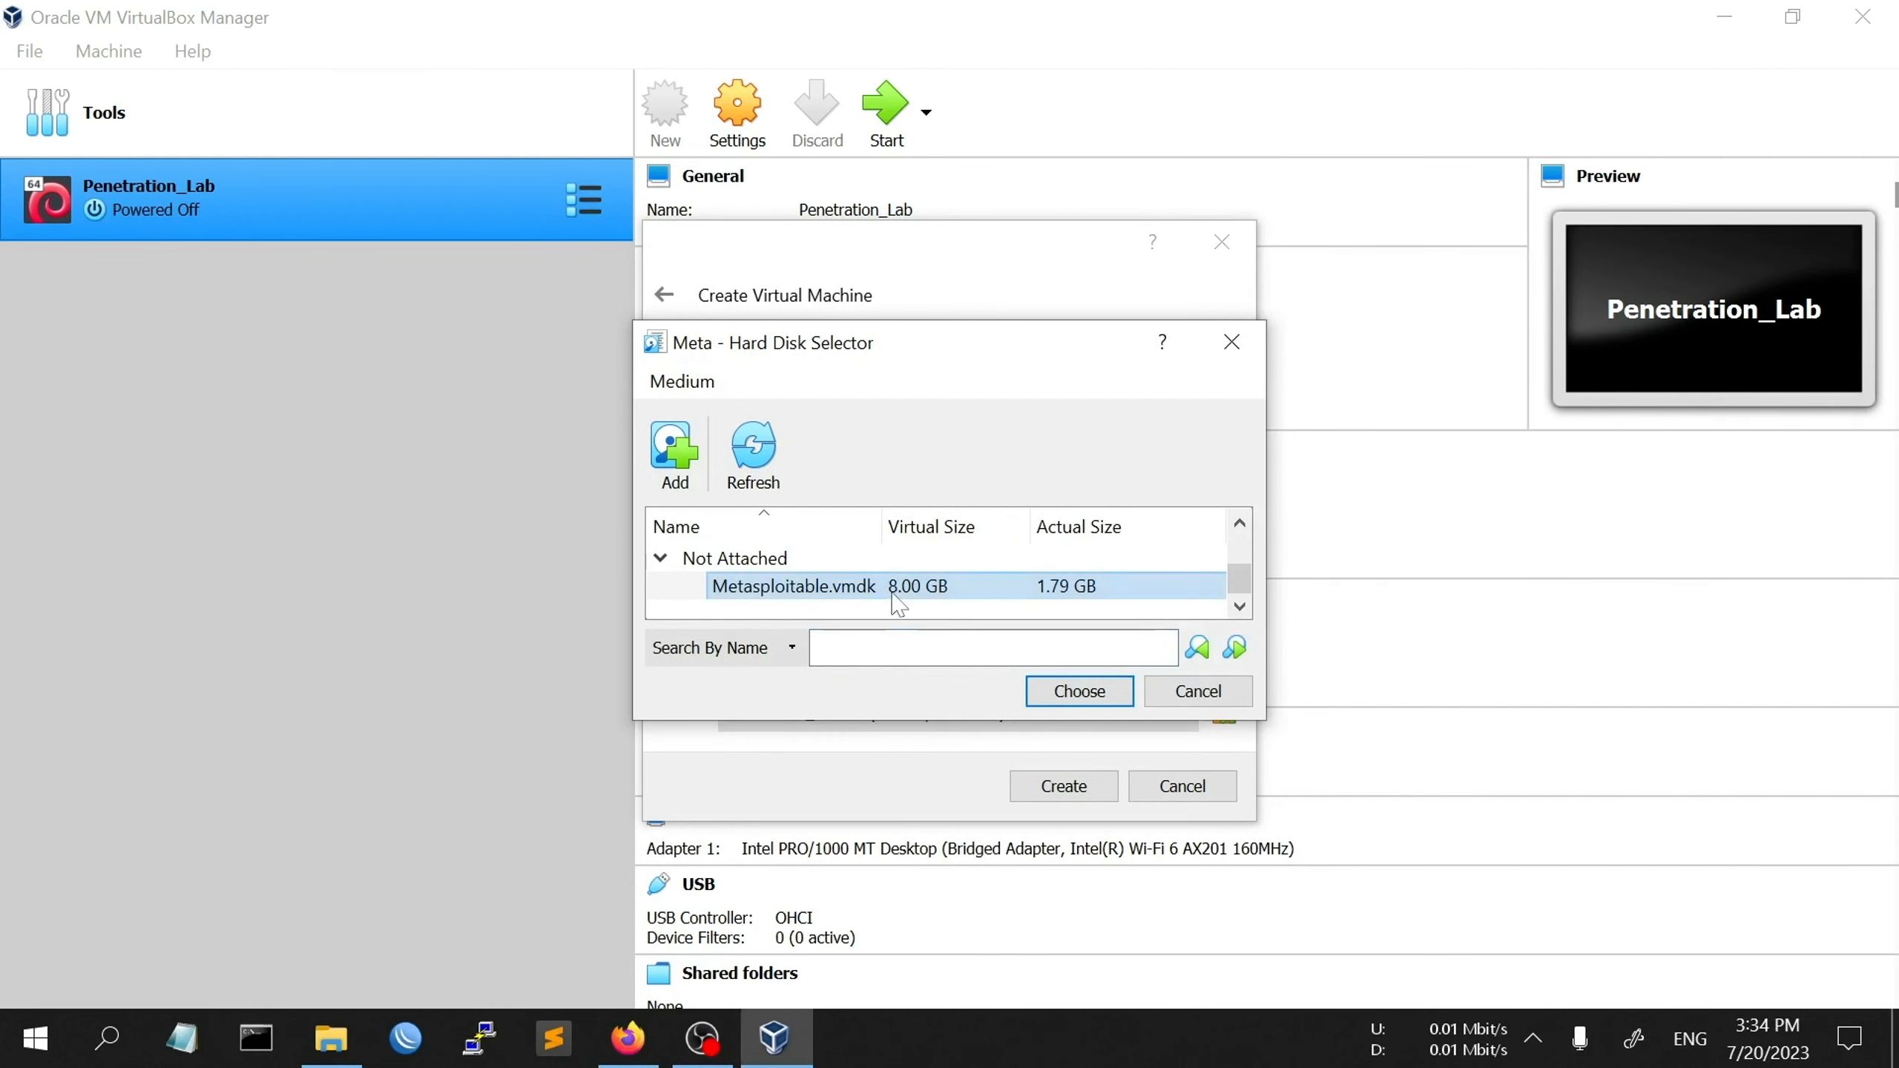
click(1079, 691)
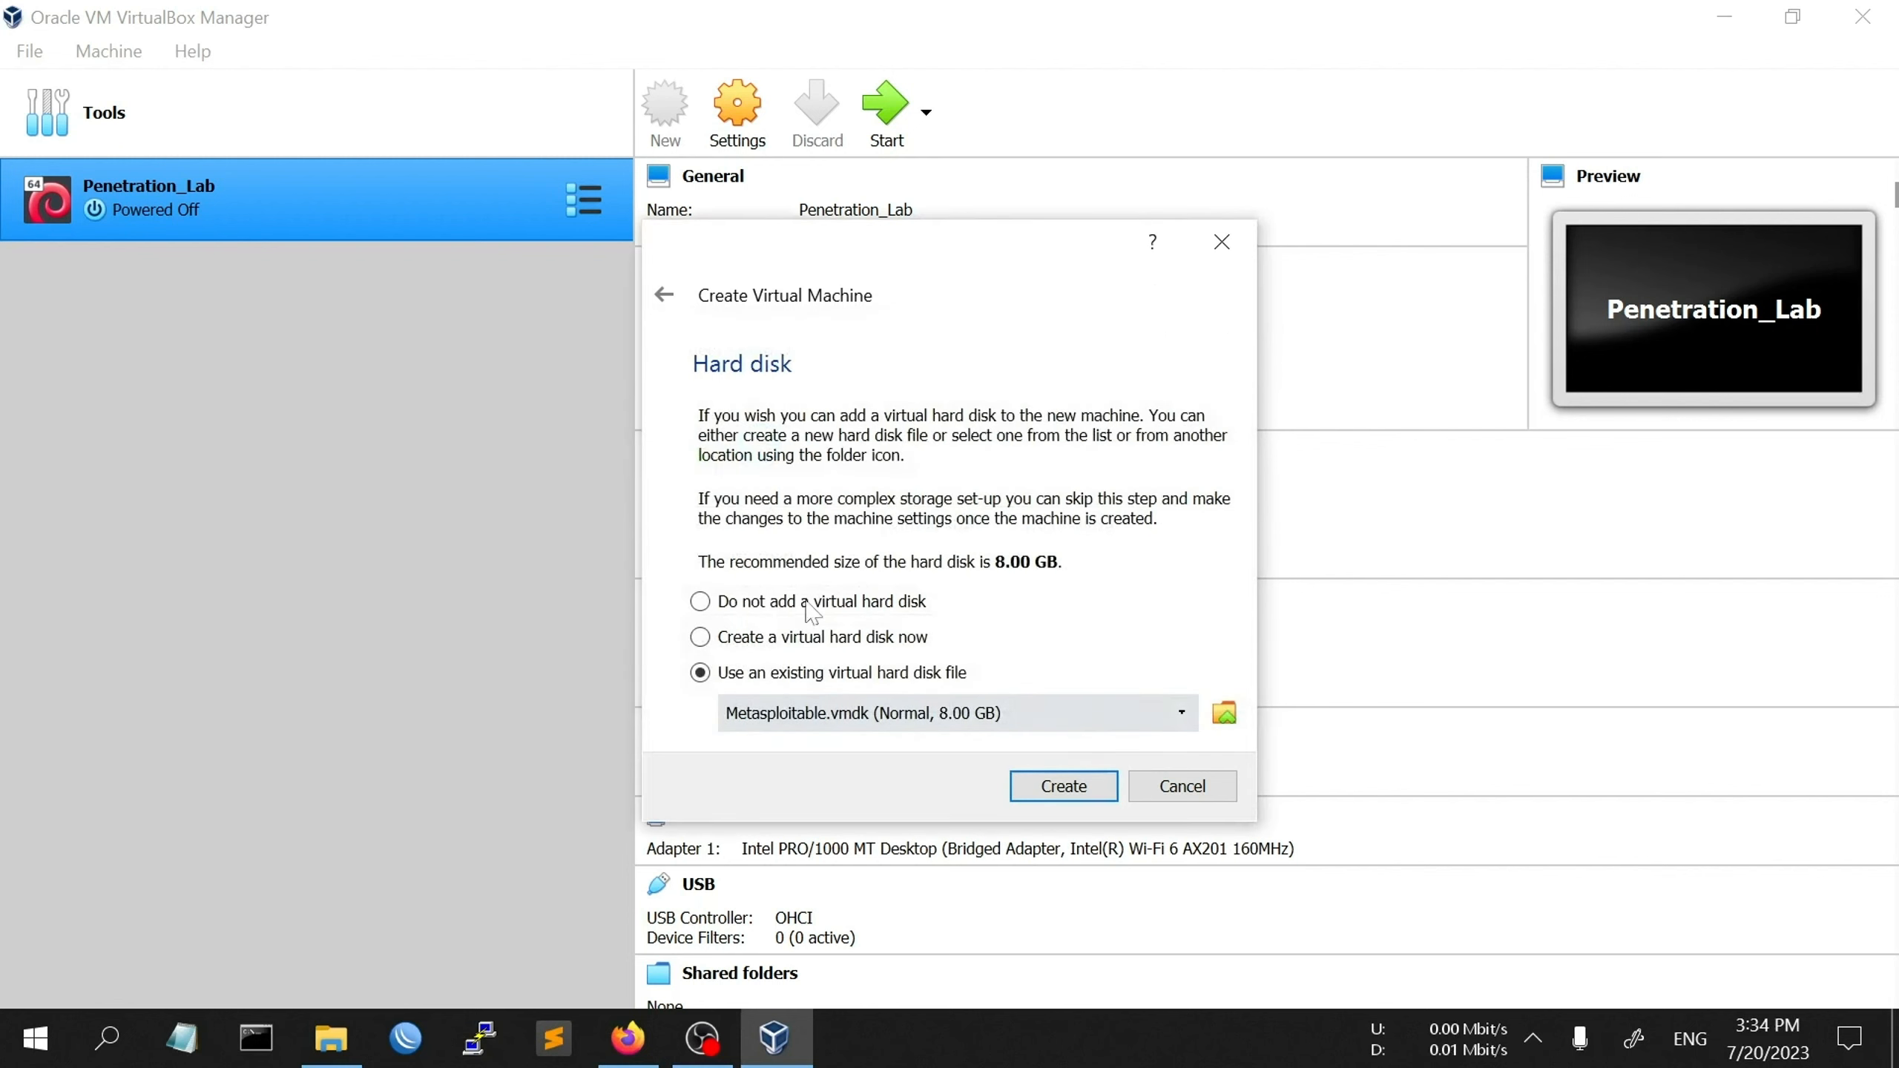
click(1074, 796)
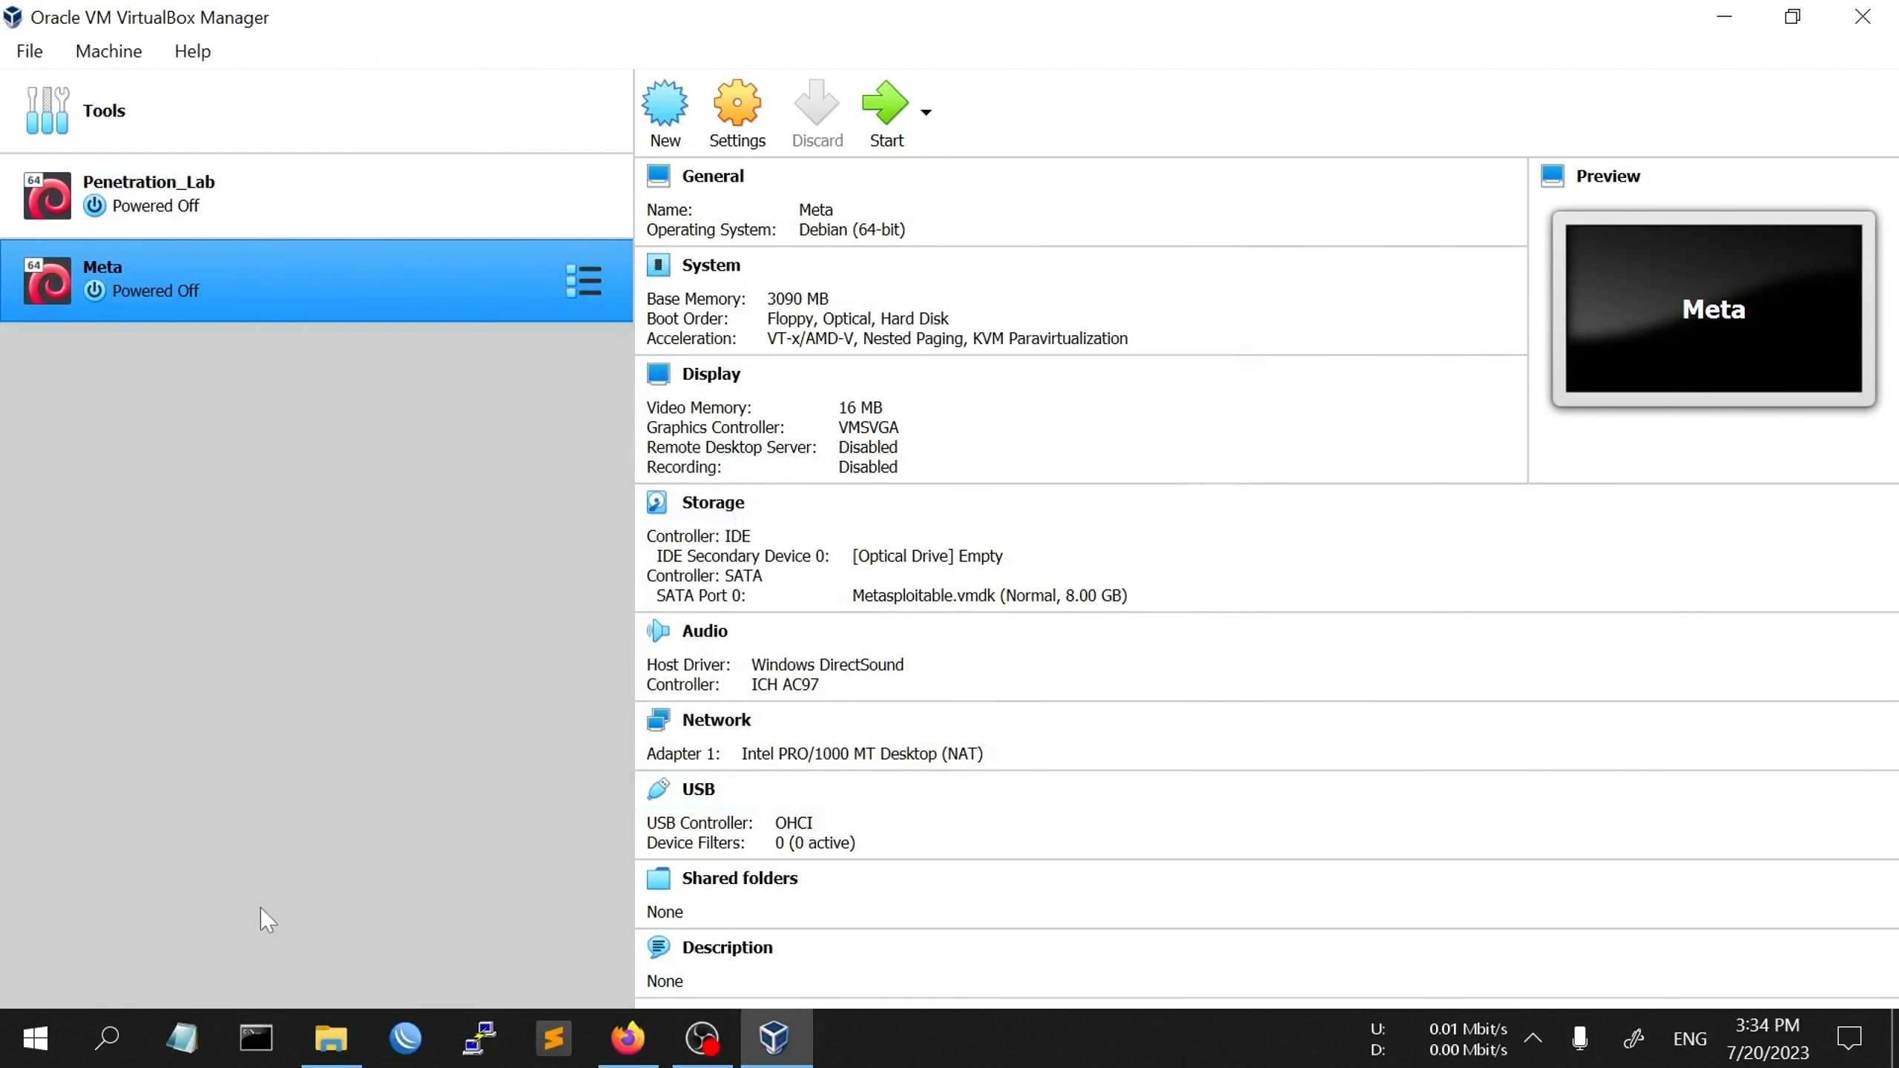
- Change Meta's network adapter from NAT to Bridged Adapter and save the settings
click(736, 116)
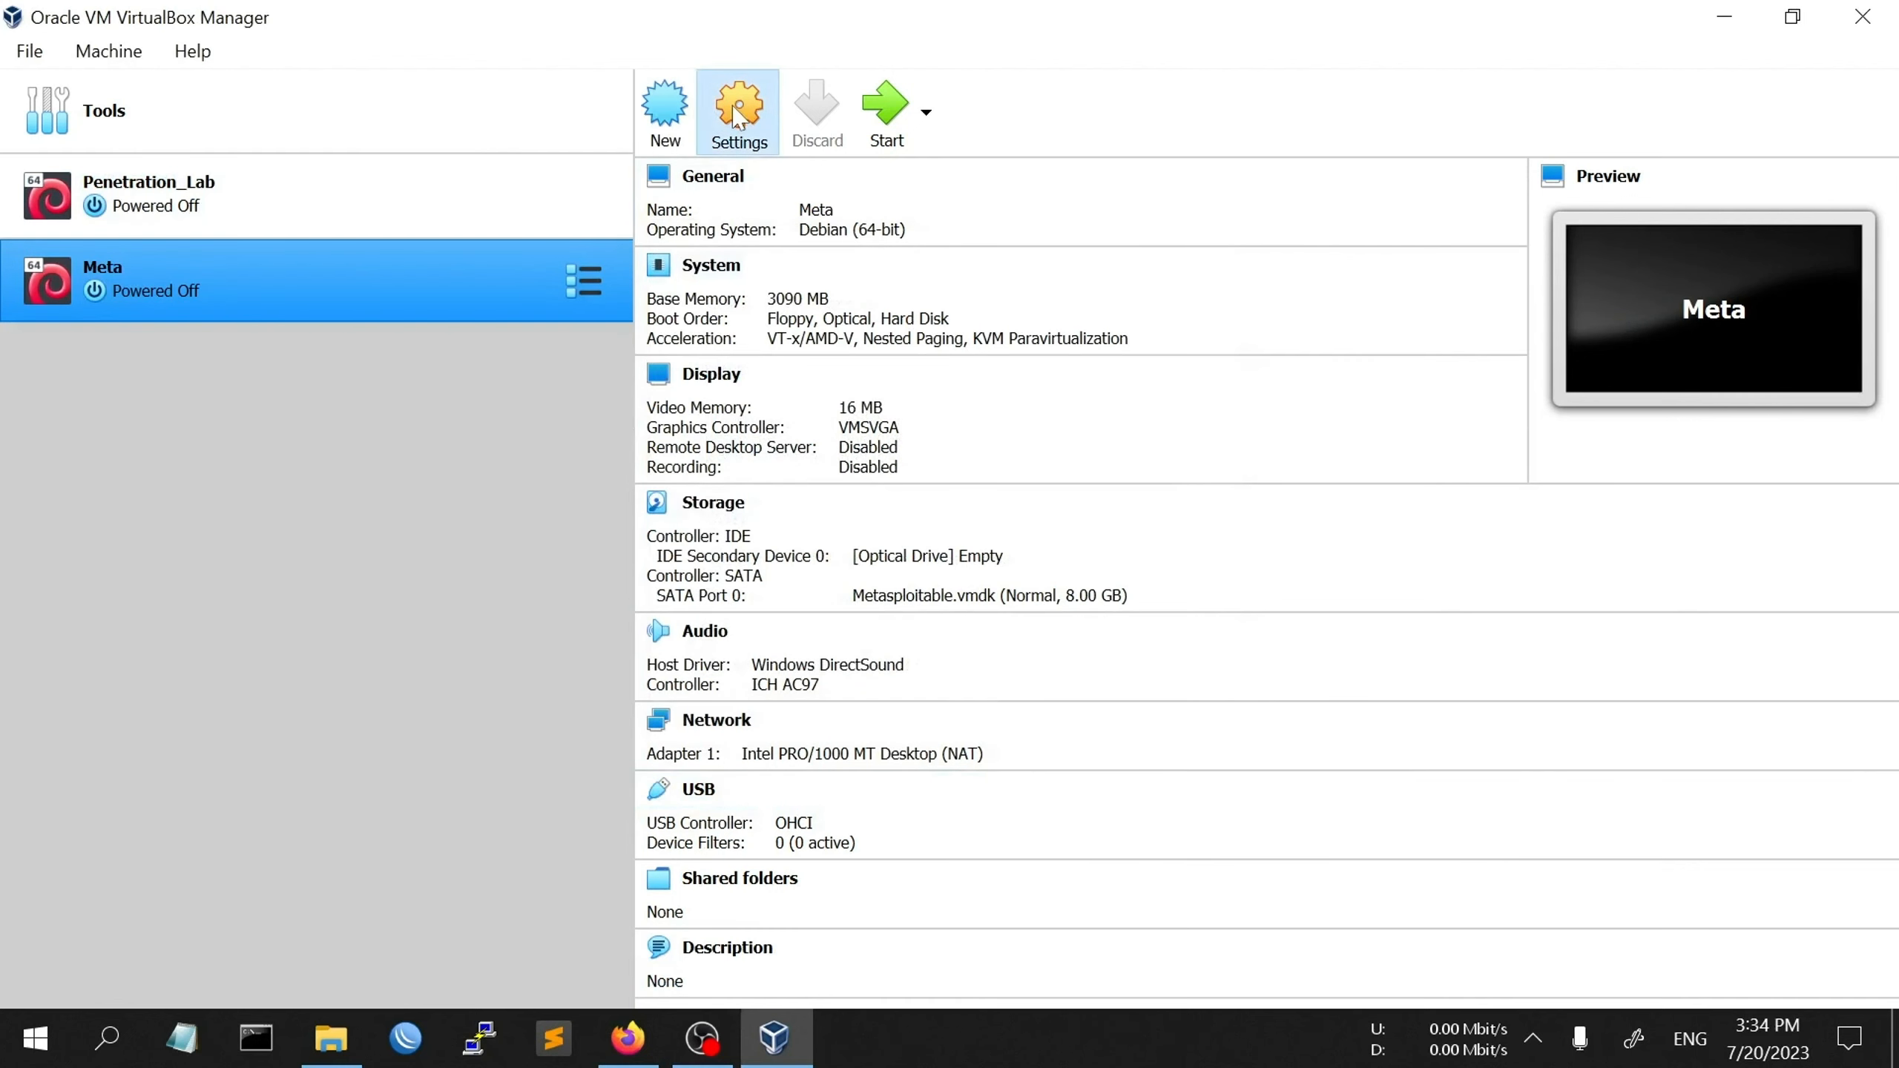
click(460, 378)
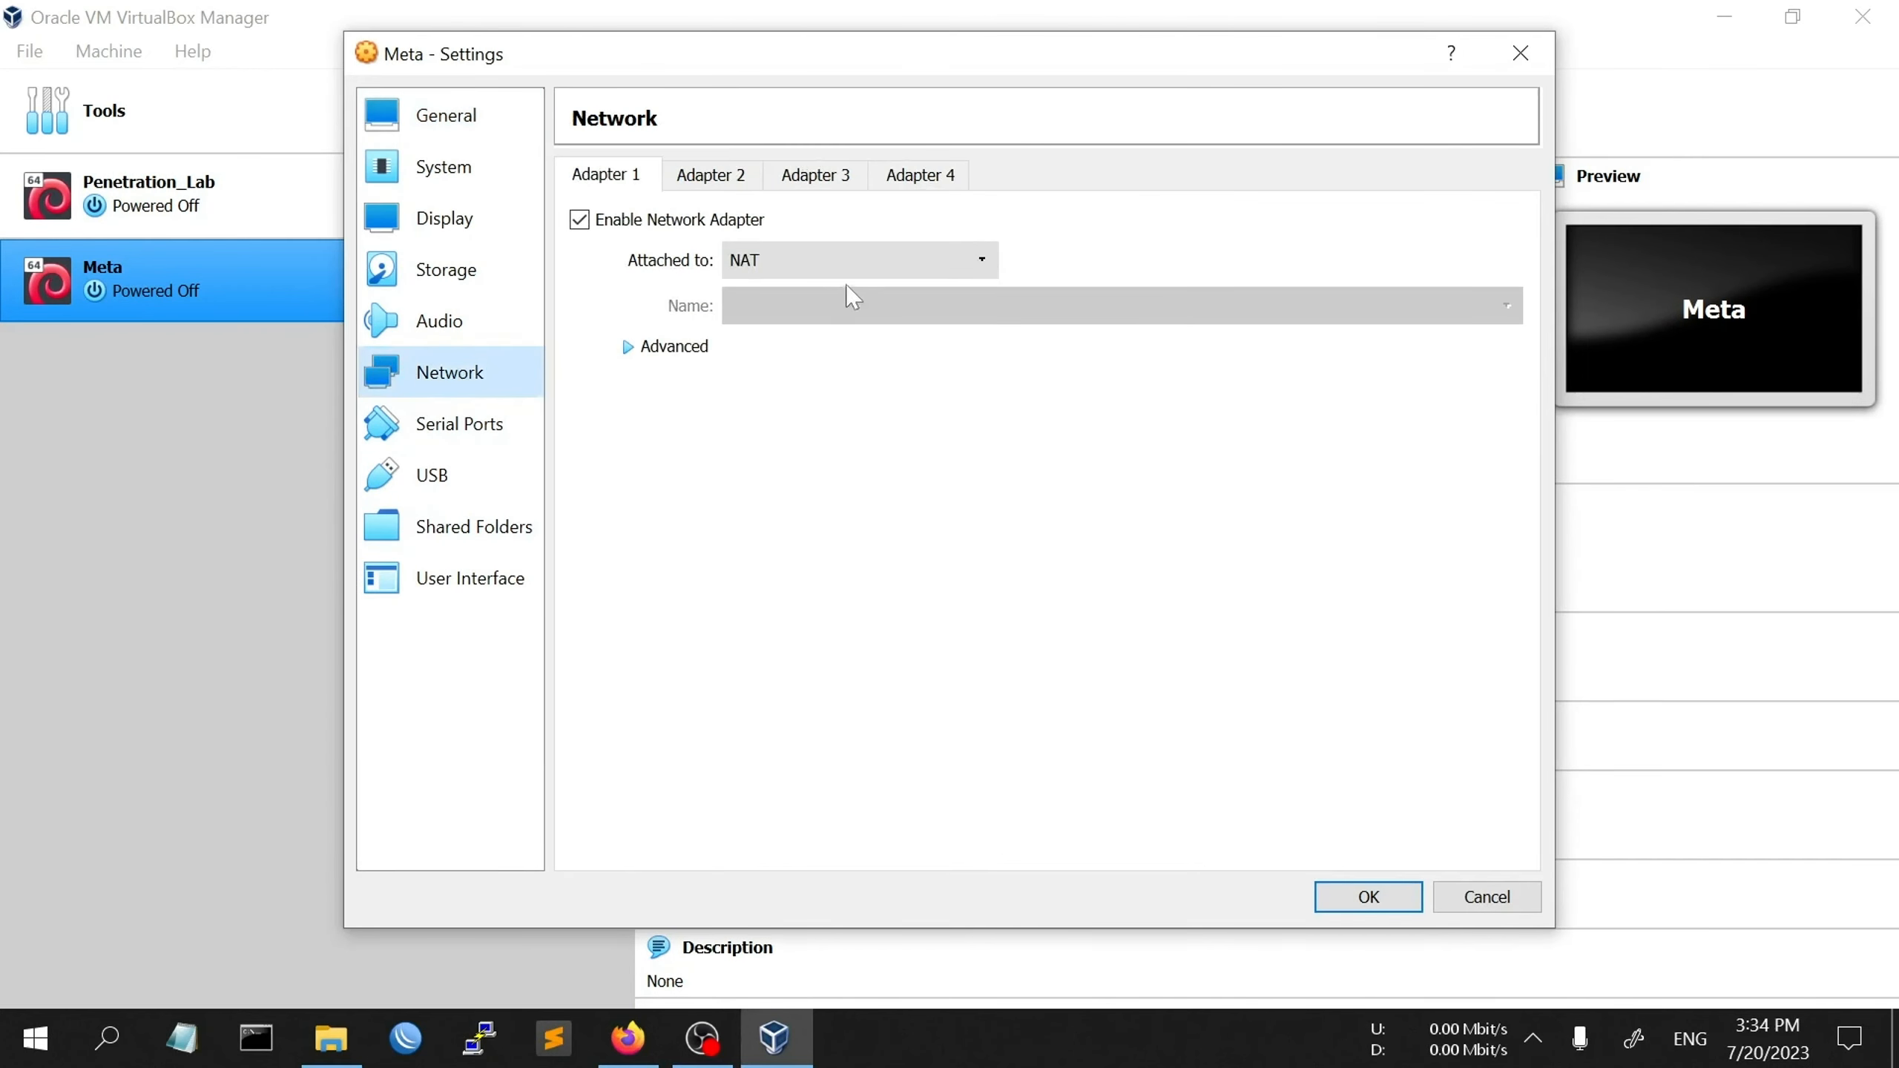
click(872, 259)
click(878, 308)
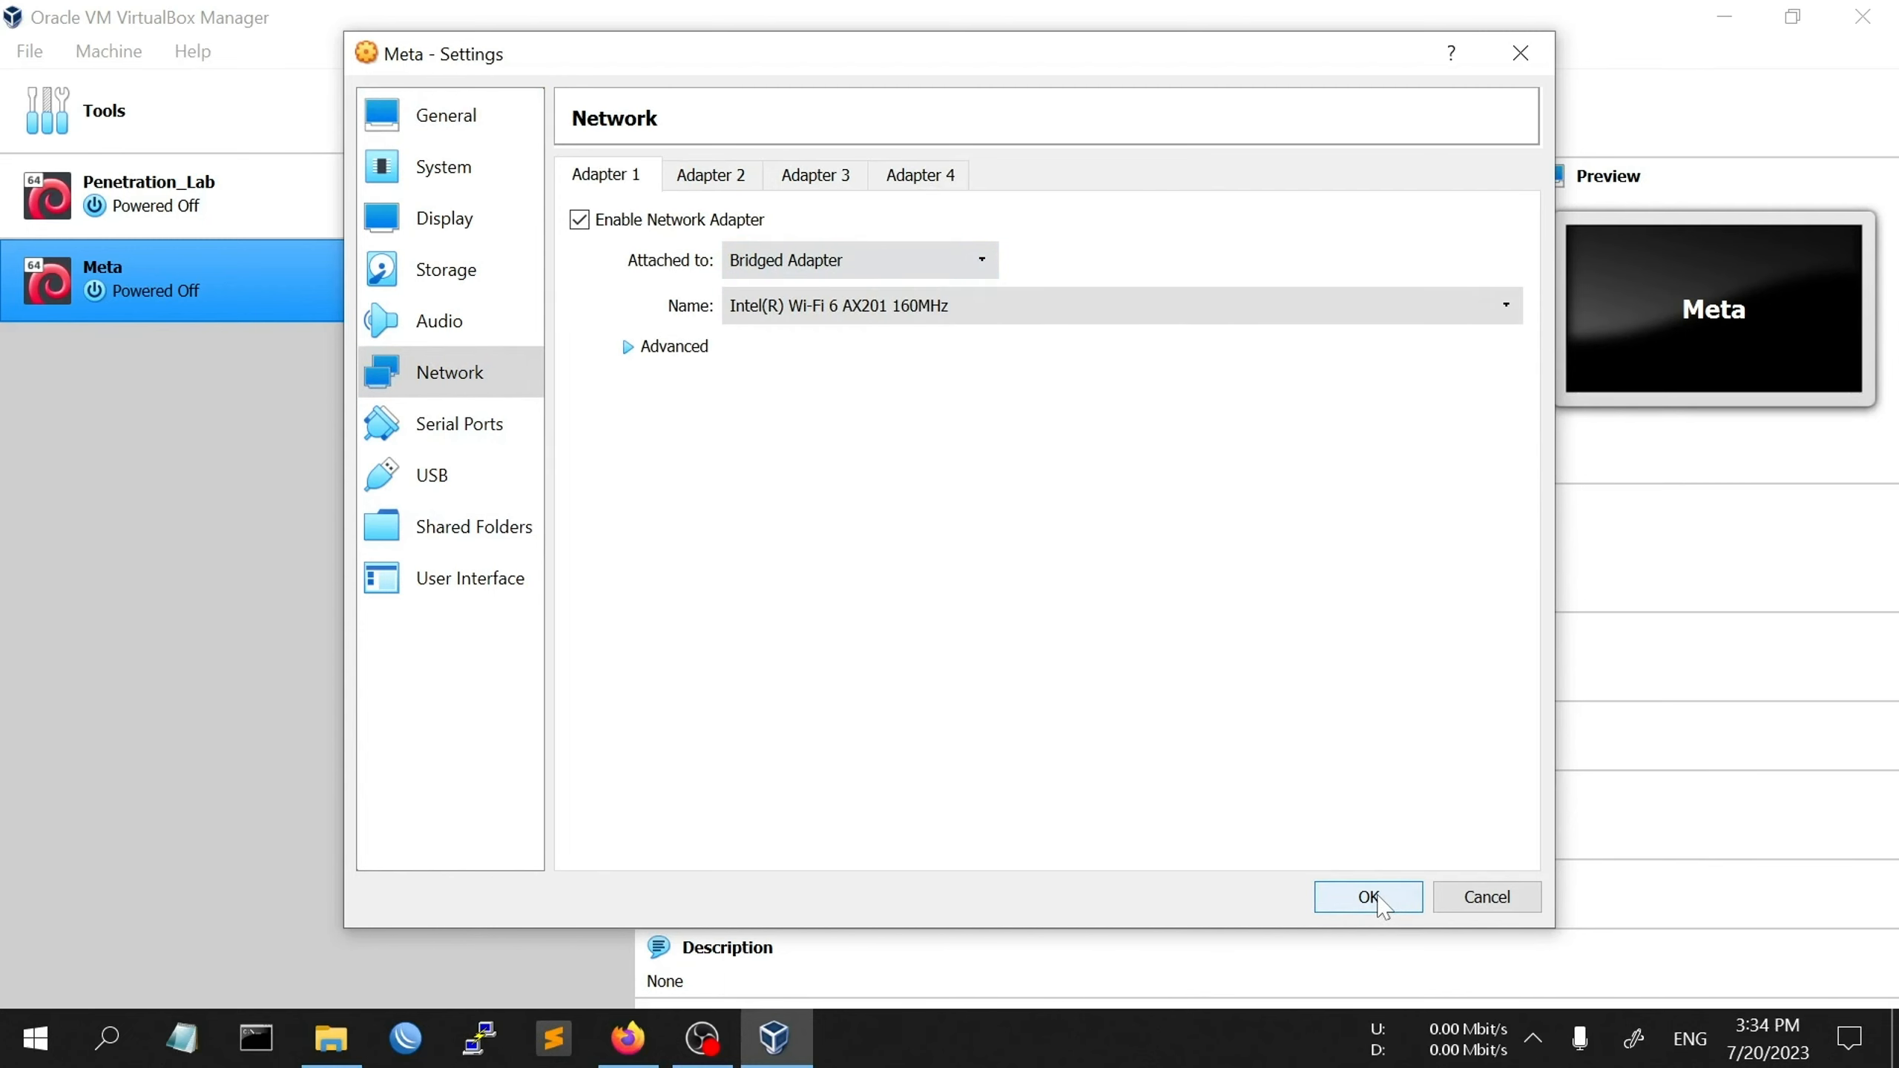
click(1380, 900)
click(926, 112)
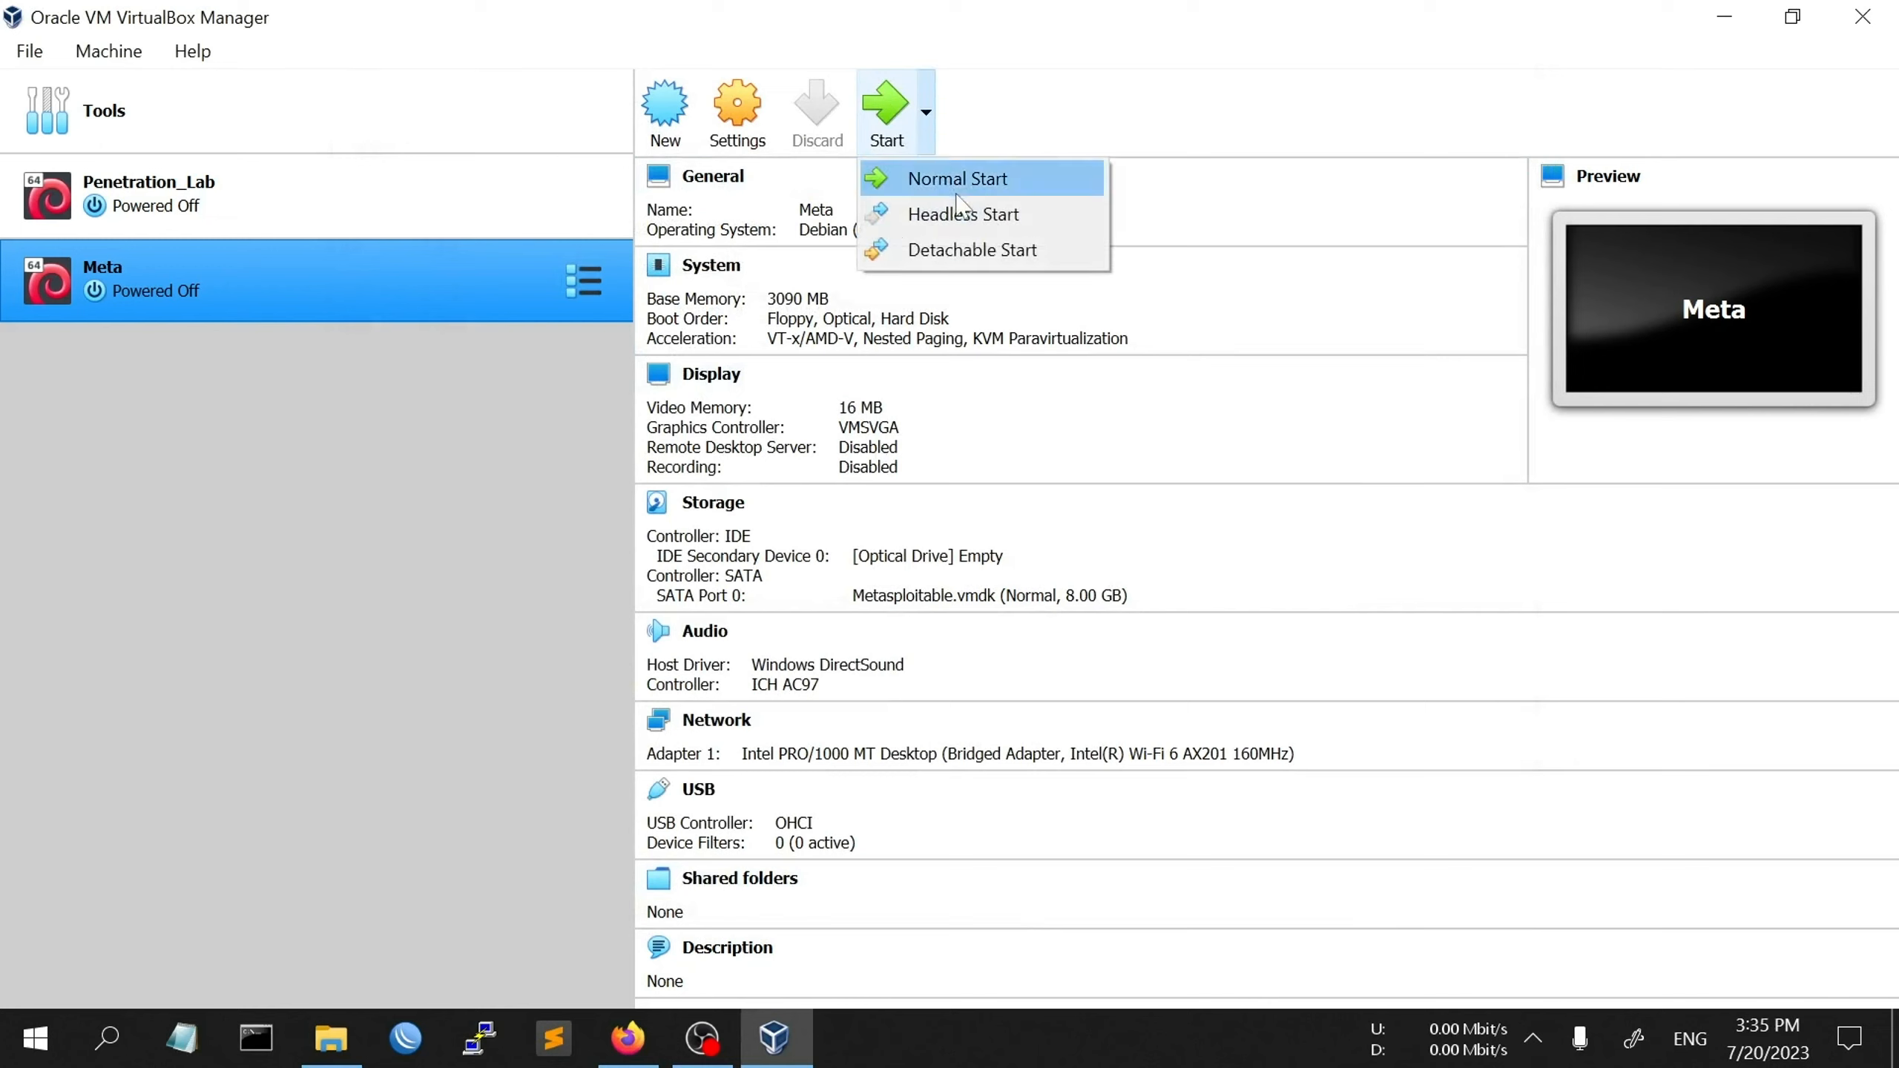
- Boot Meta with Normal Start, dismiss the keyboard capture notice, and maximize its window
click(957, 193)
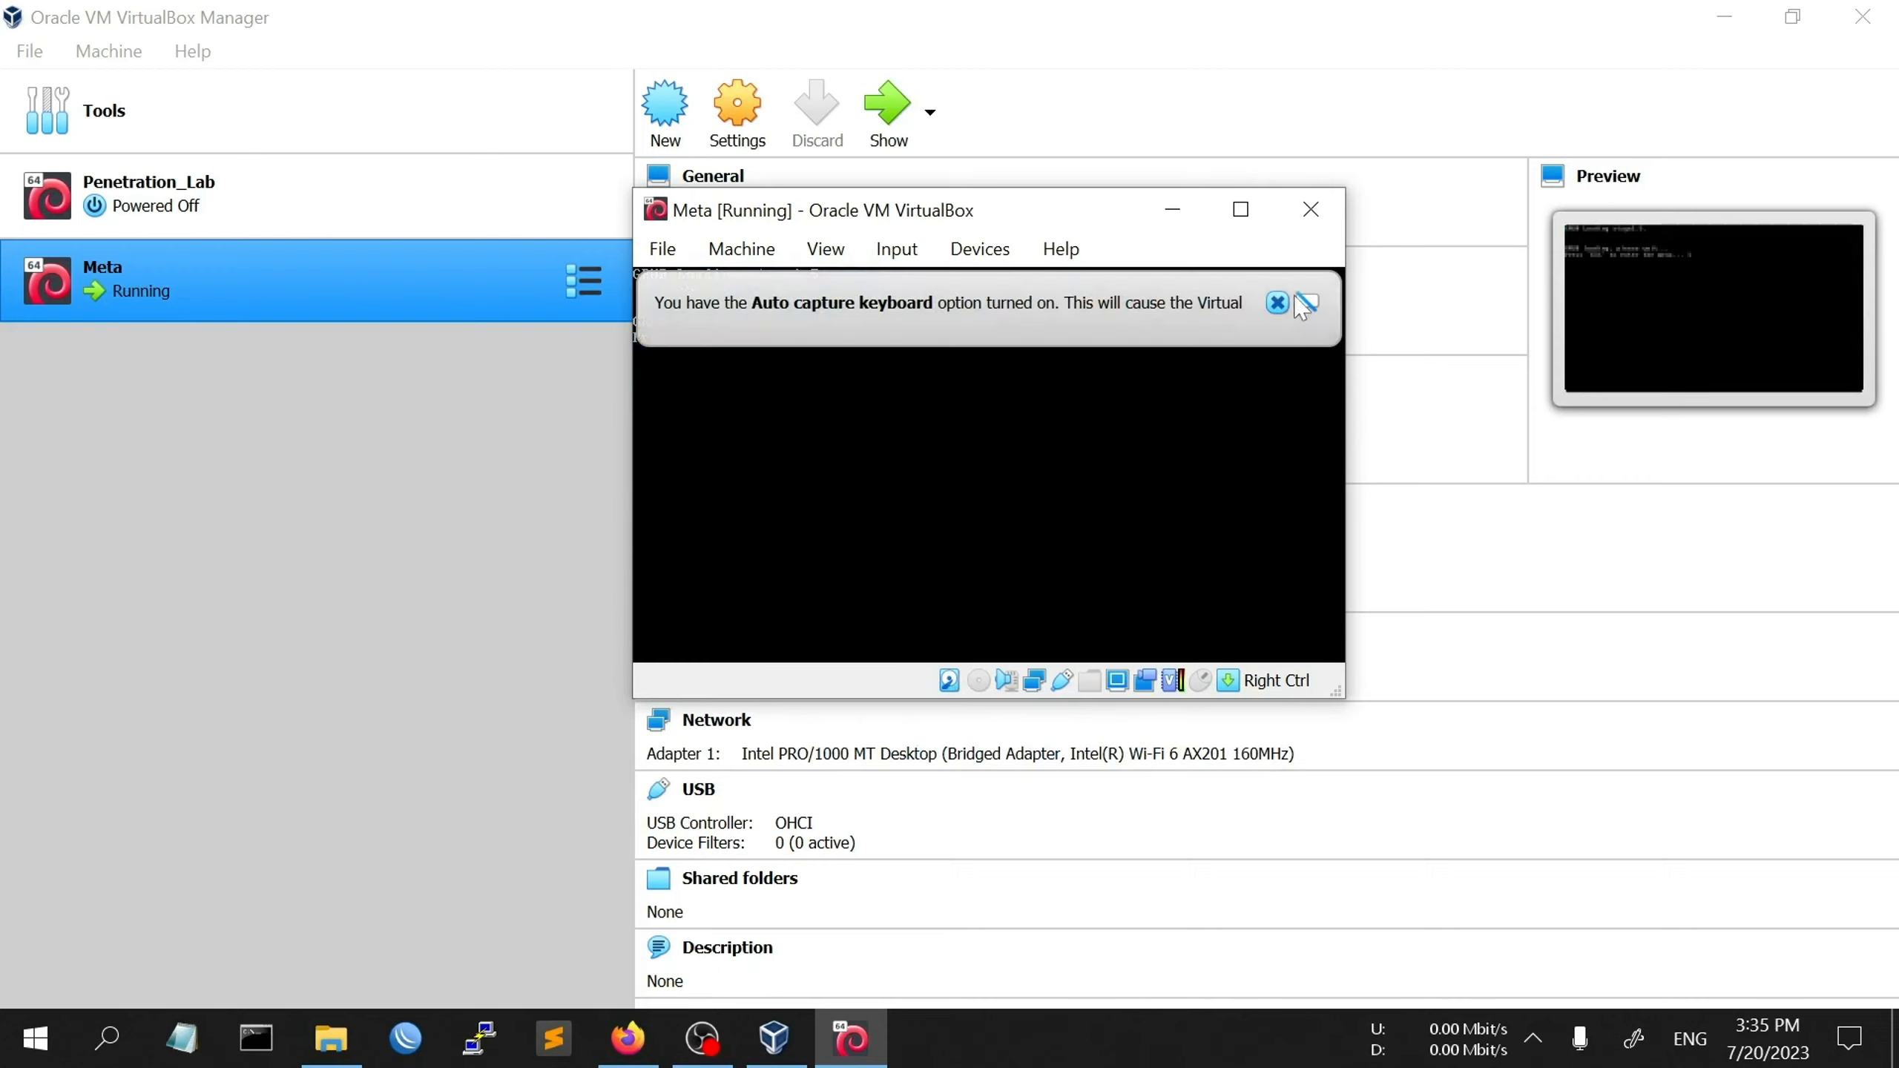
click(1277, 302)
click(1241, 211)
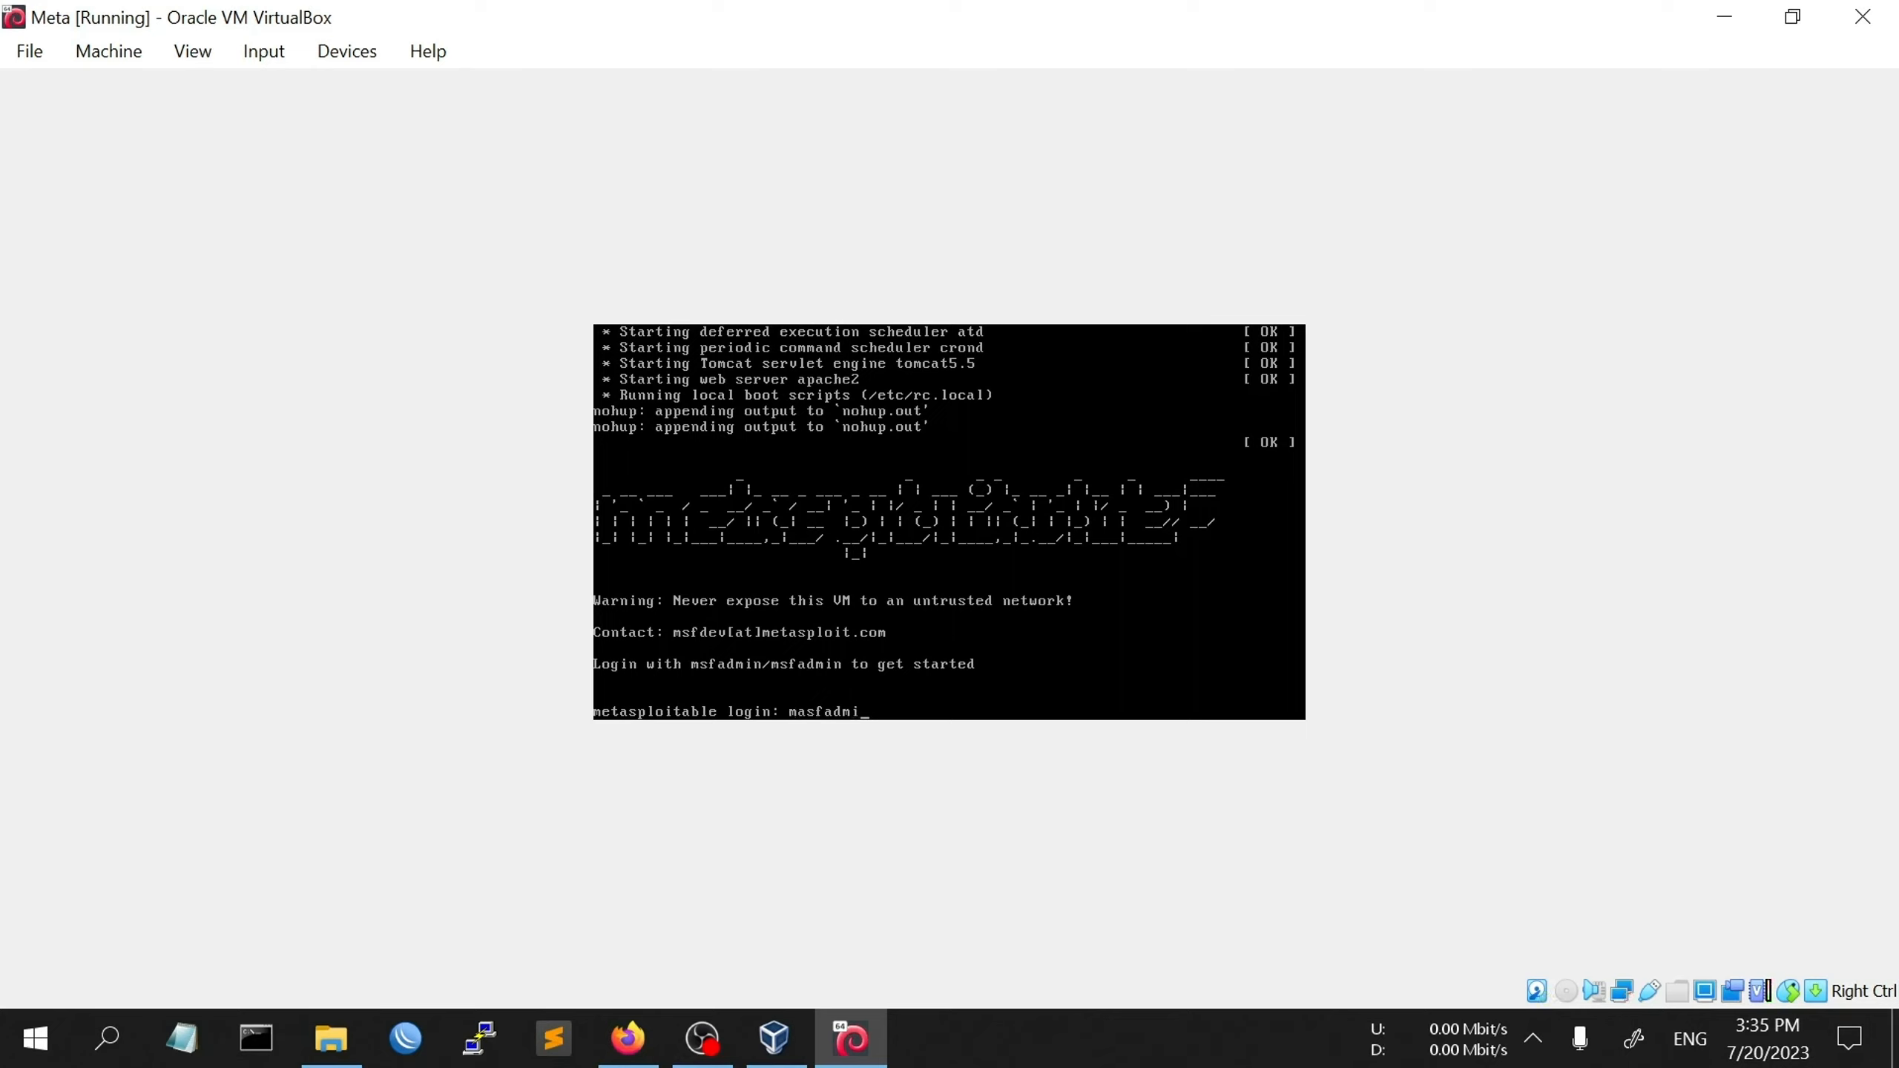
- Log into the Metasploitable console with the default account credentials, retrying after a failed first attempt
key(Return)
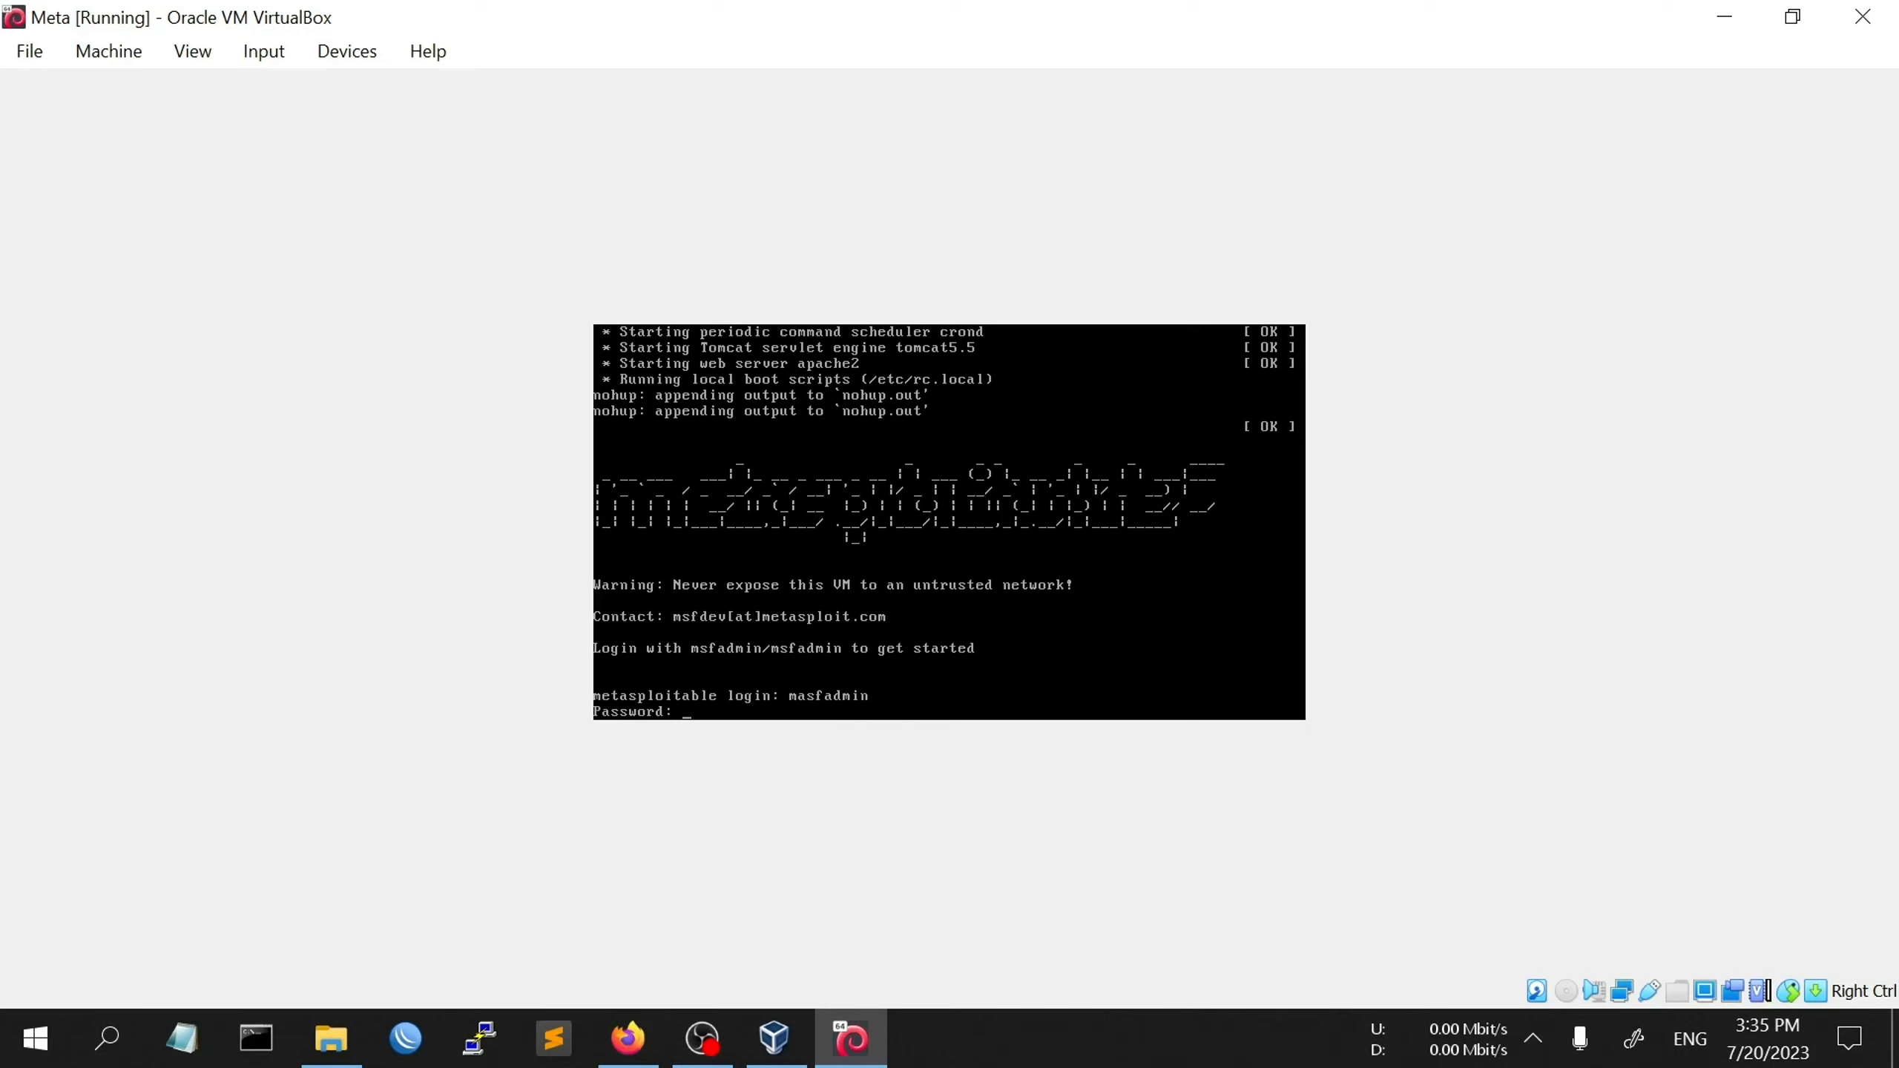
key(Return)
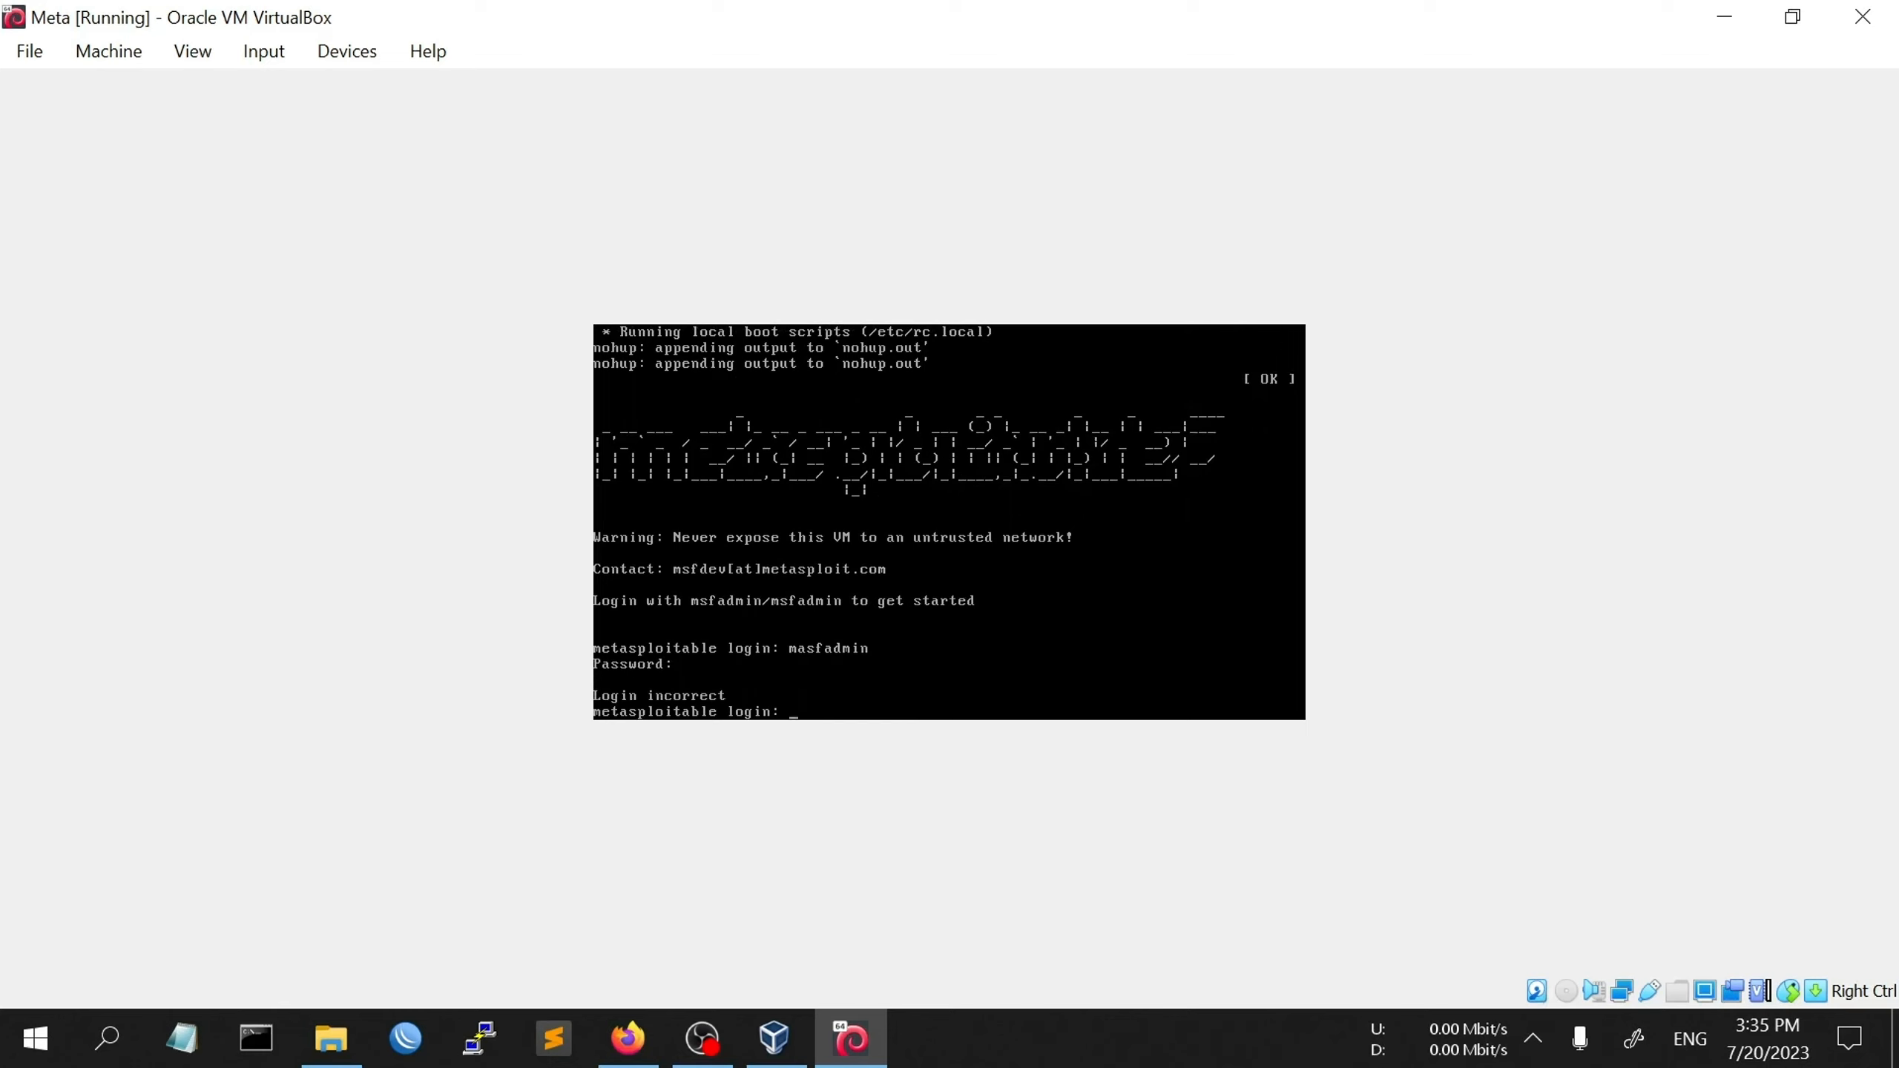
text(msfadmin)
key(Return)
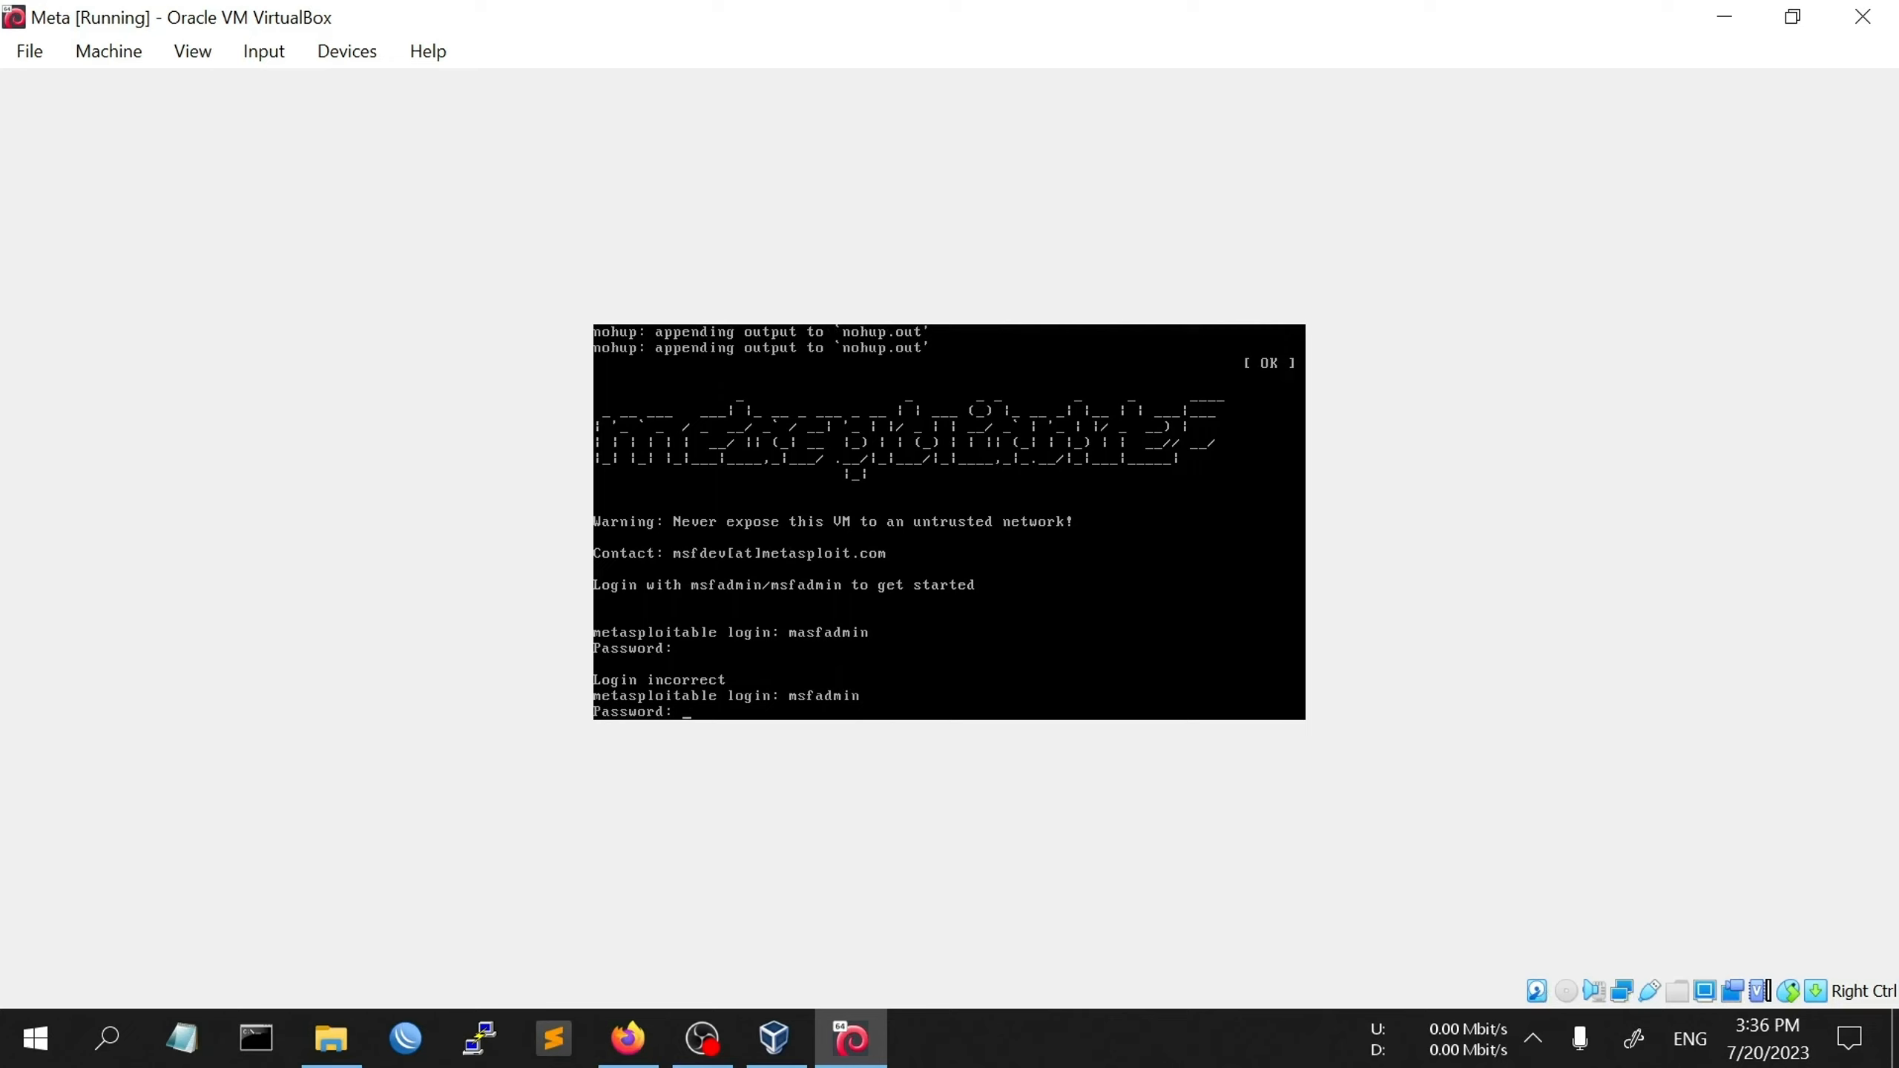
key(Return)
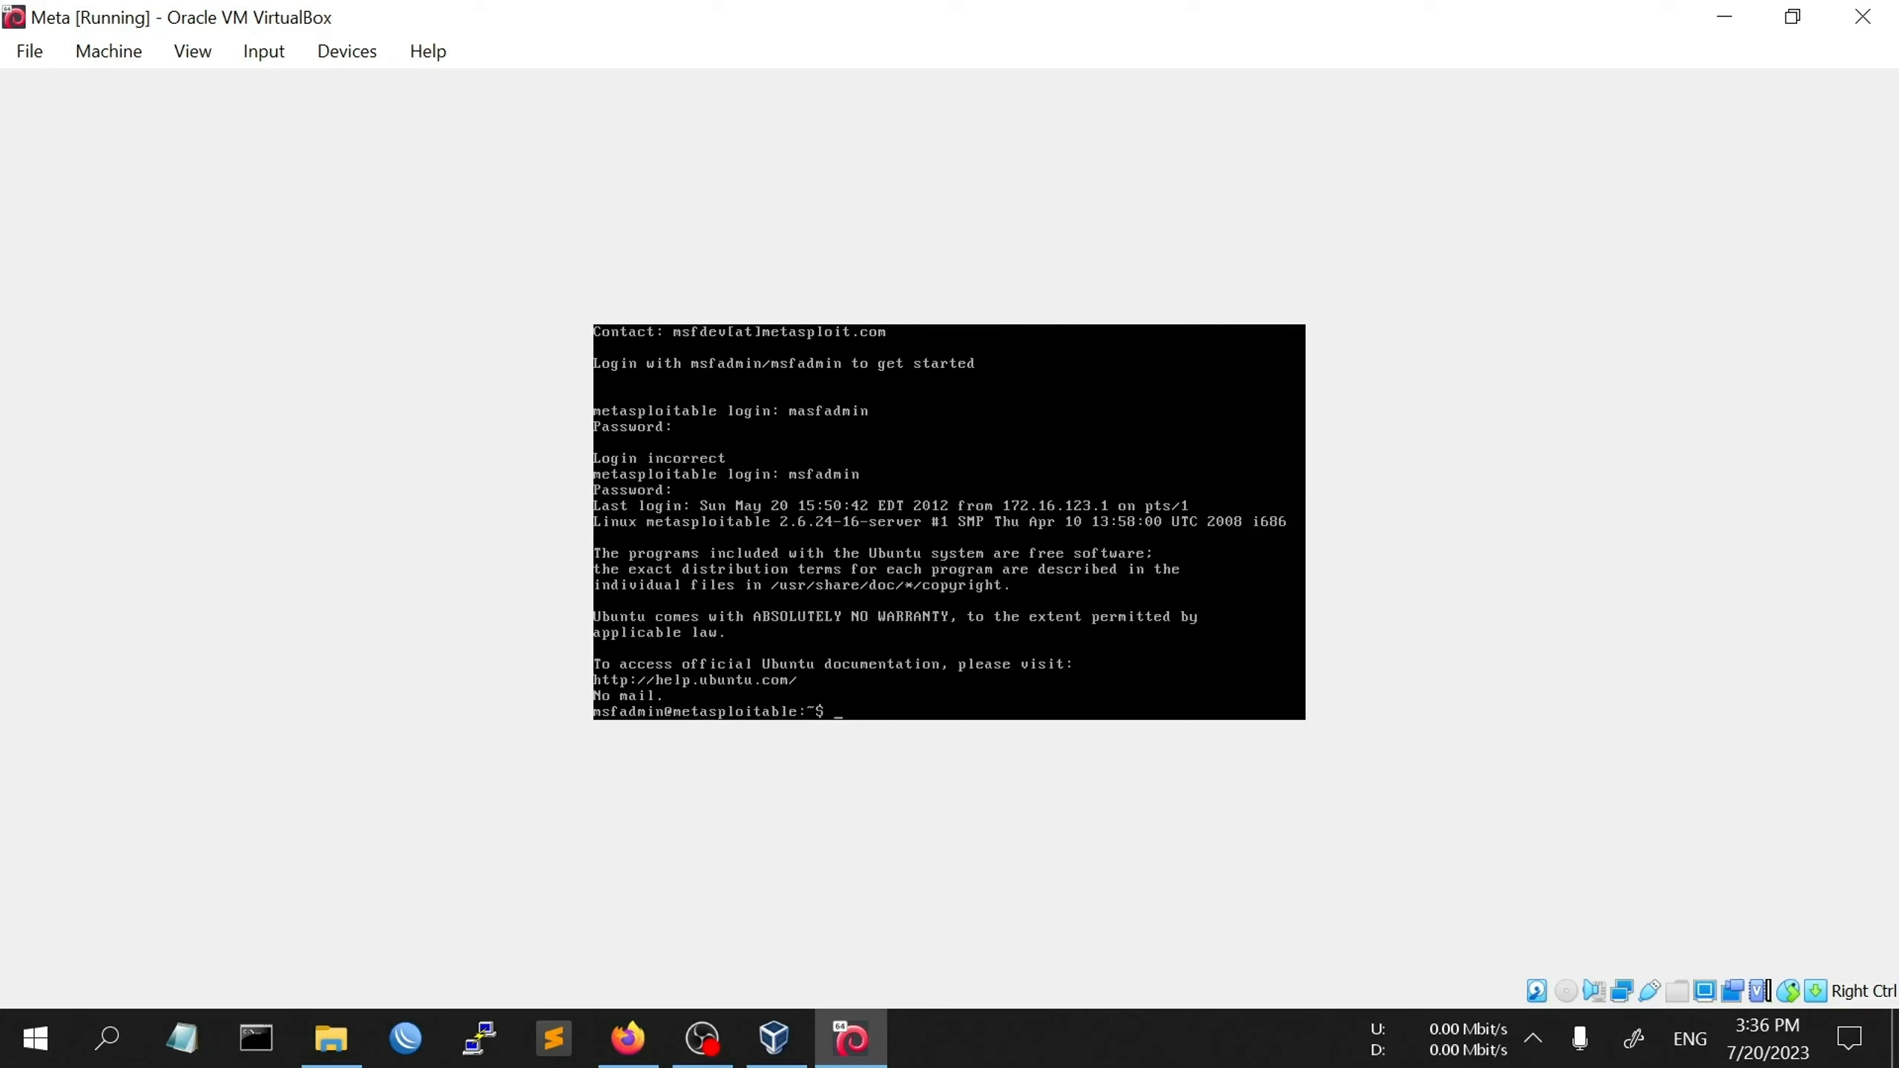
- Run ifconfig to show eth0's address, 192.168.0.205
key(Return)
key(Return)
key(Return)
key(Return)
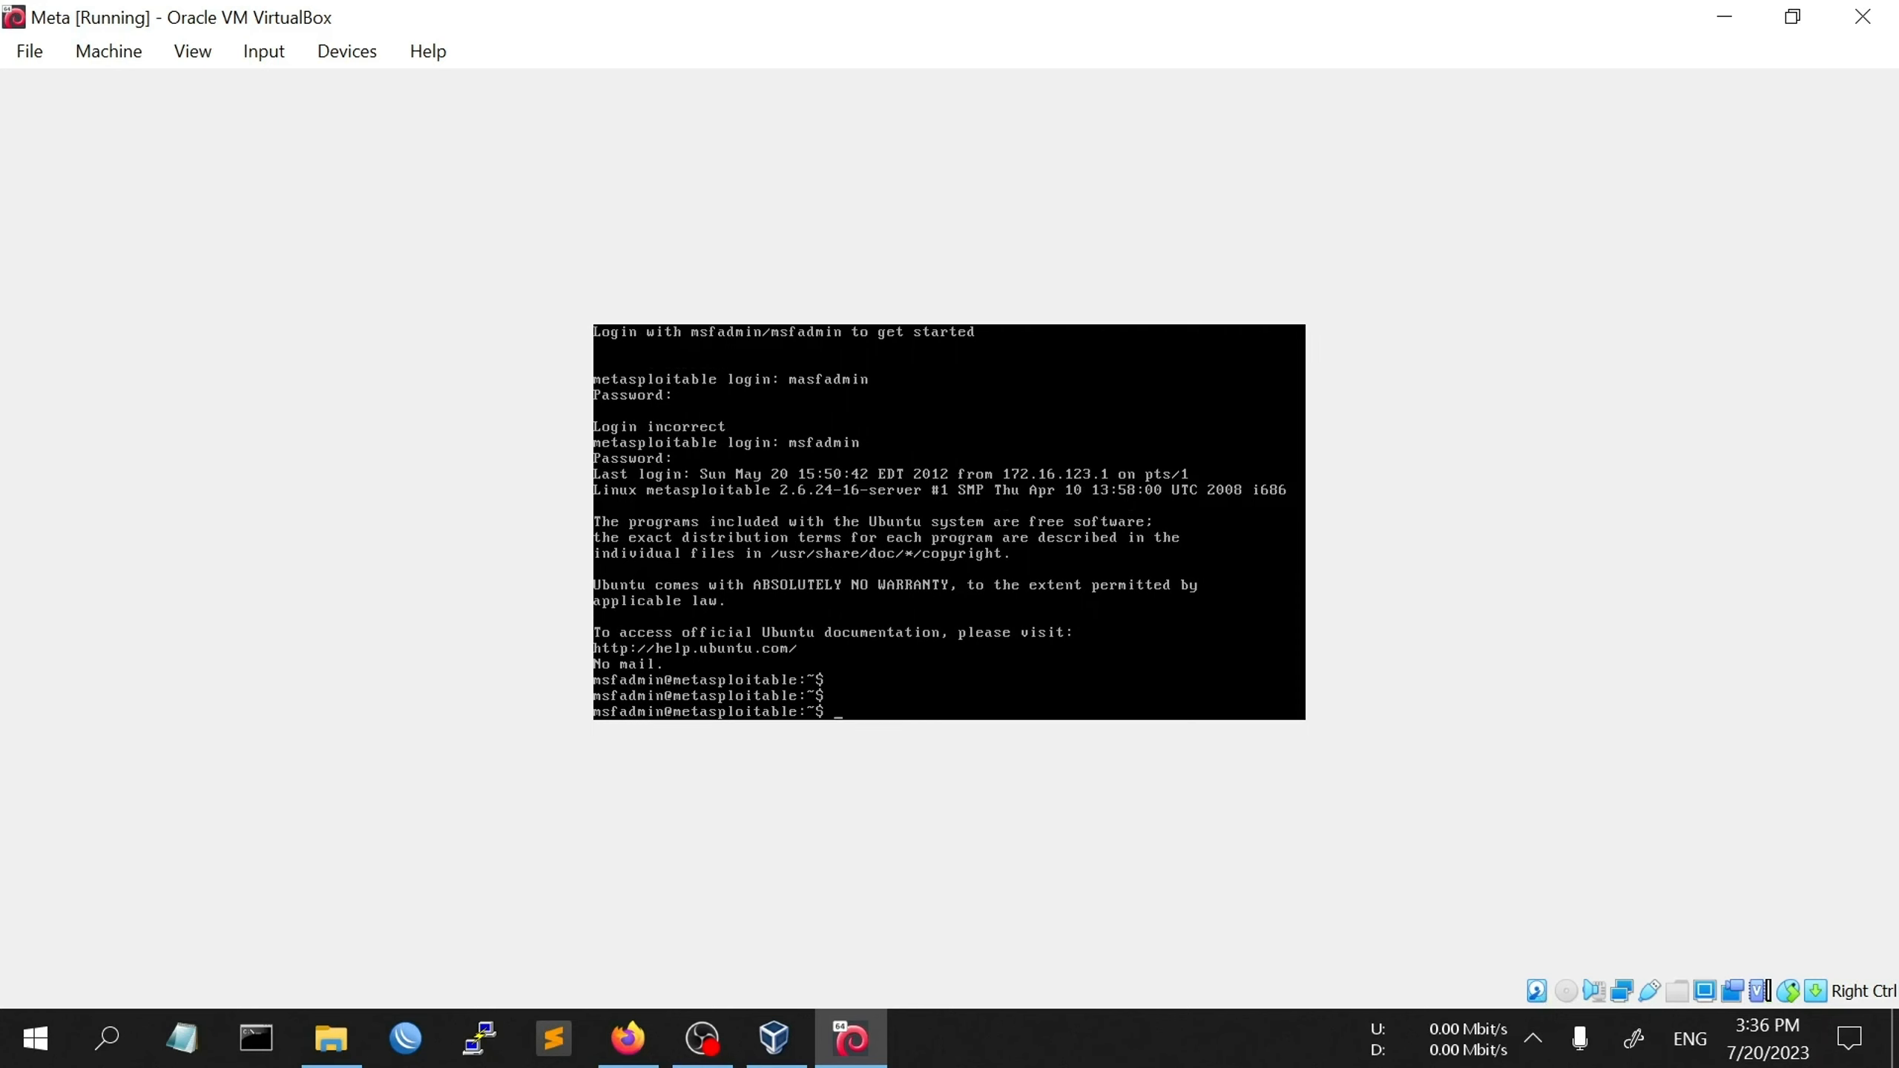
key(Return)
key(Return)
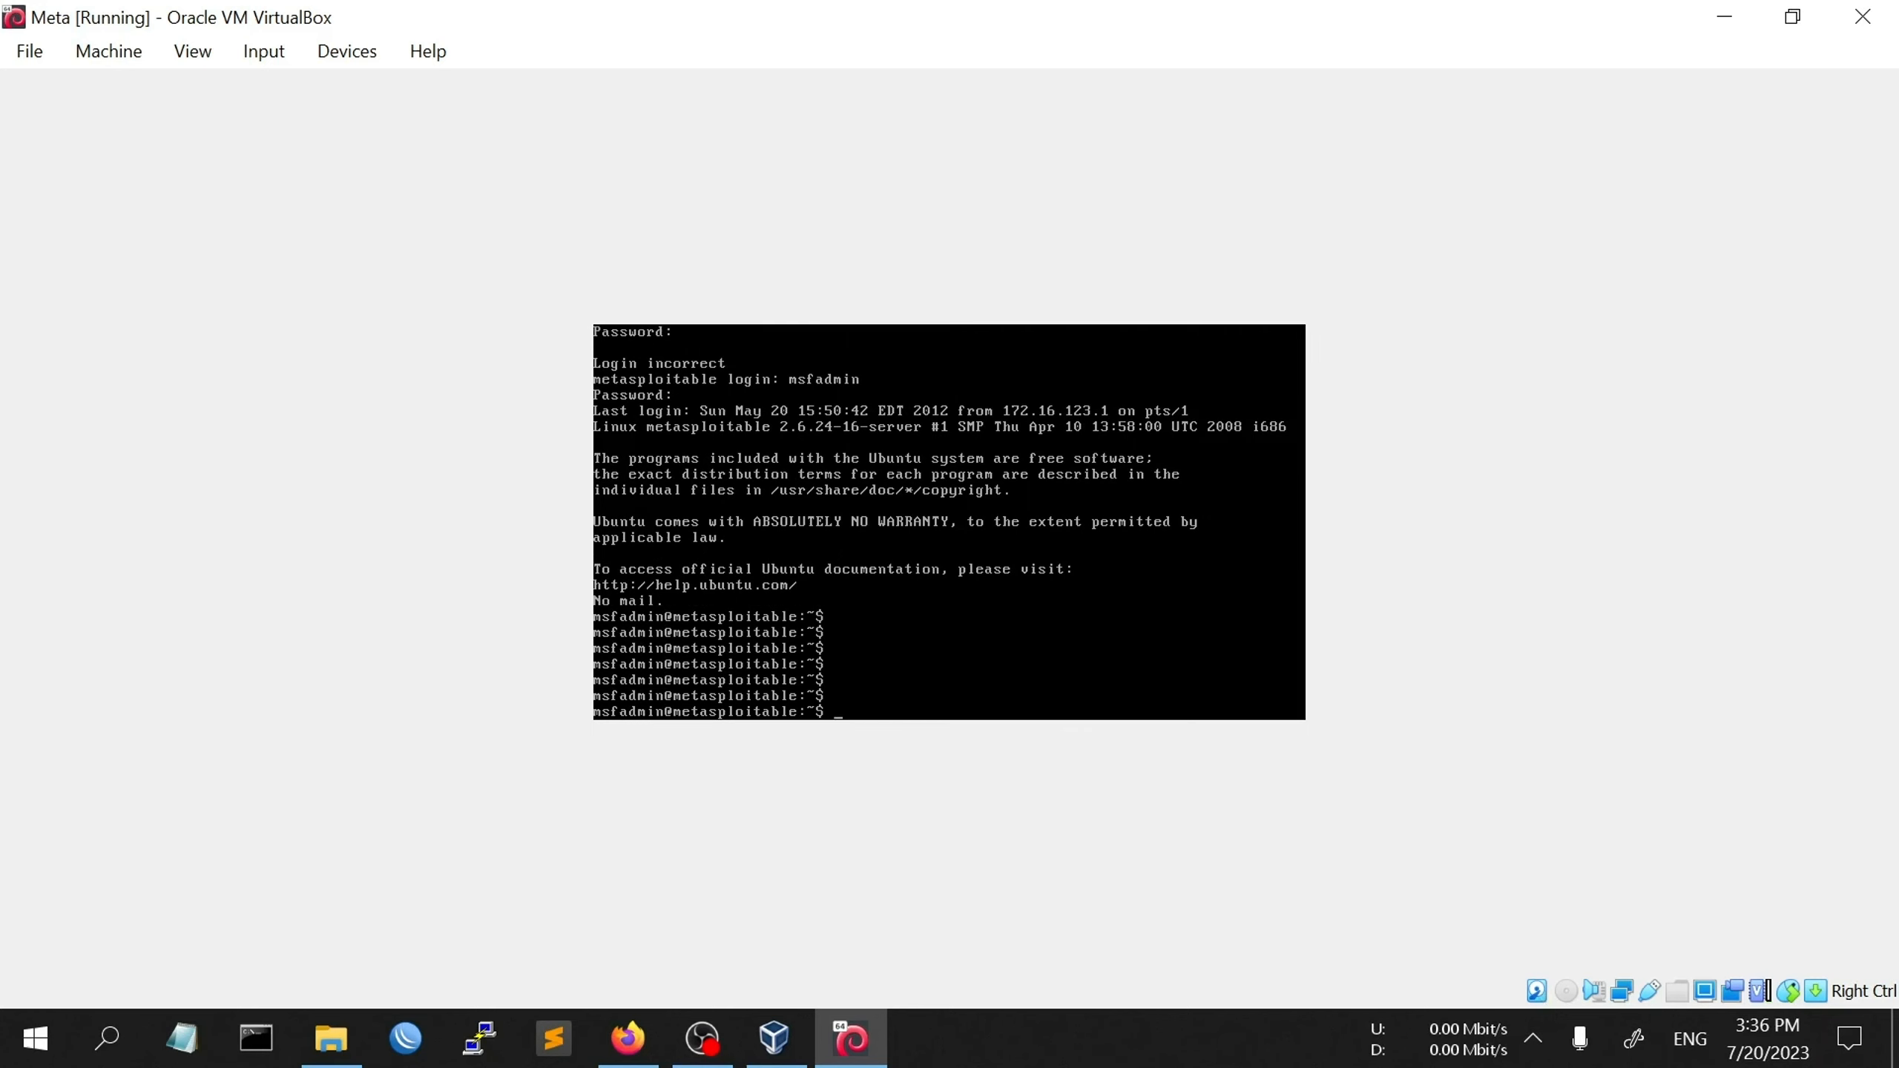
text(ifconfig)
key(Return)
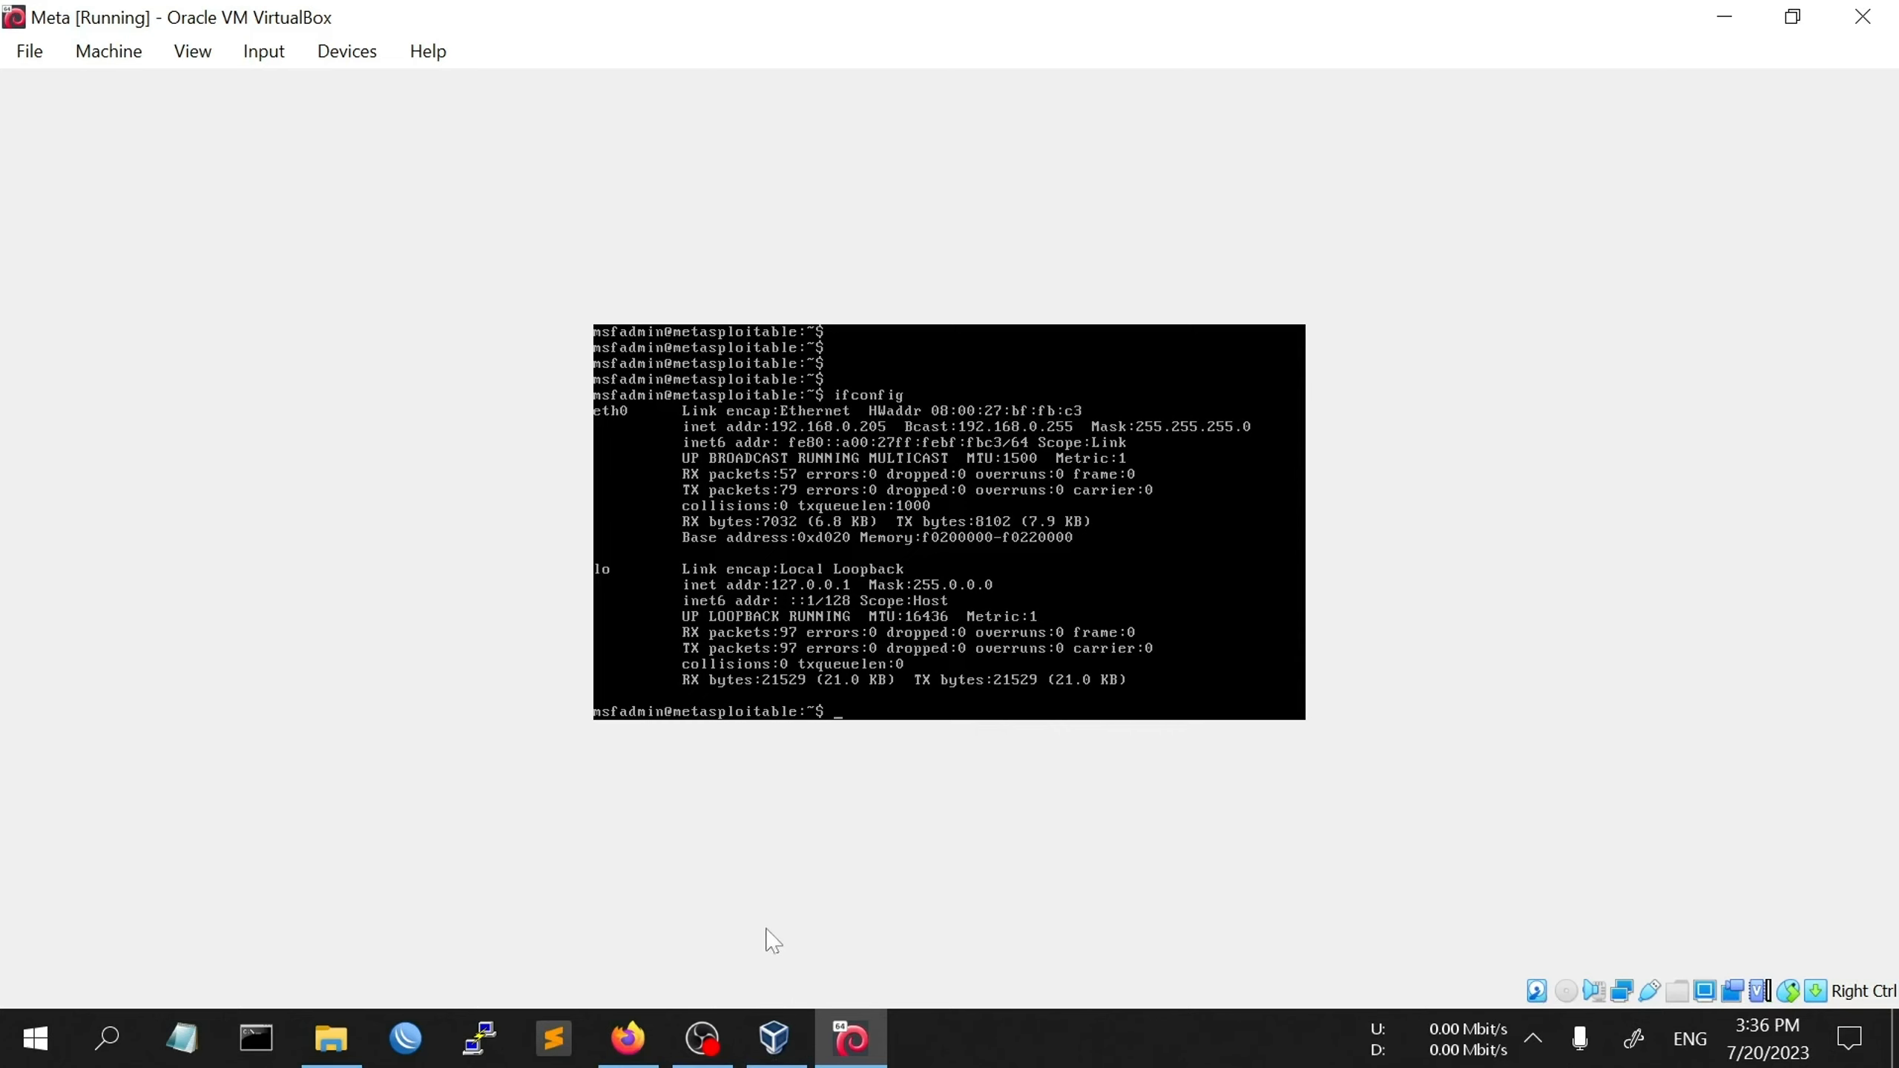
- Load 192.168.0.205 in a new Firefox tab and follow its DVWA link
click(629, 1039)
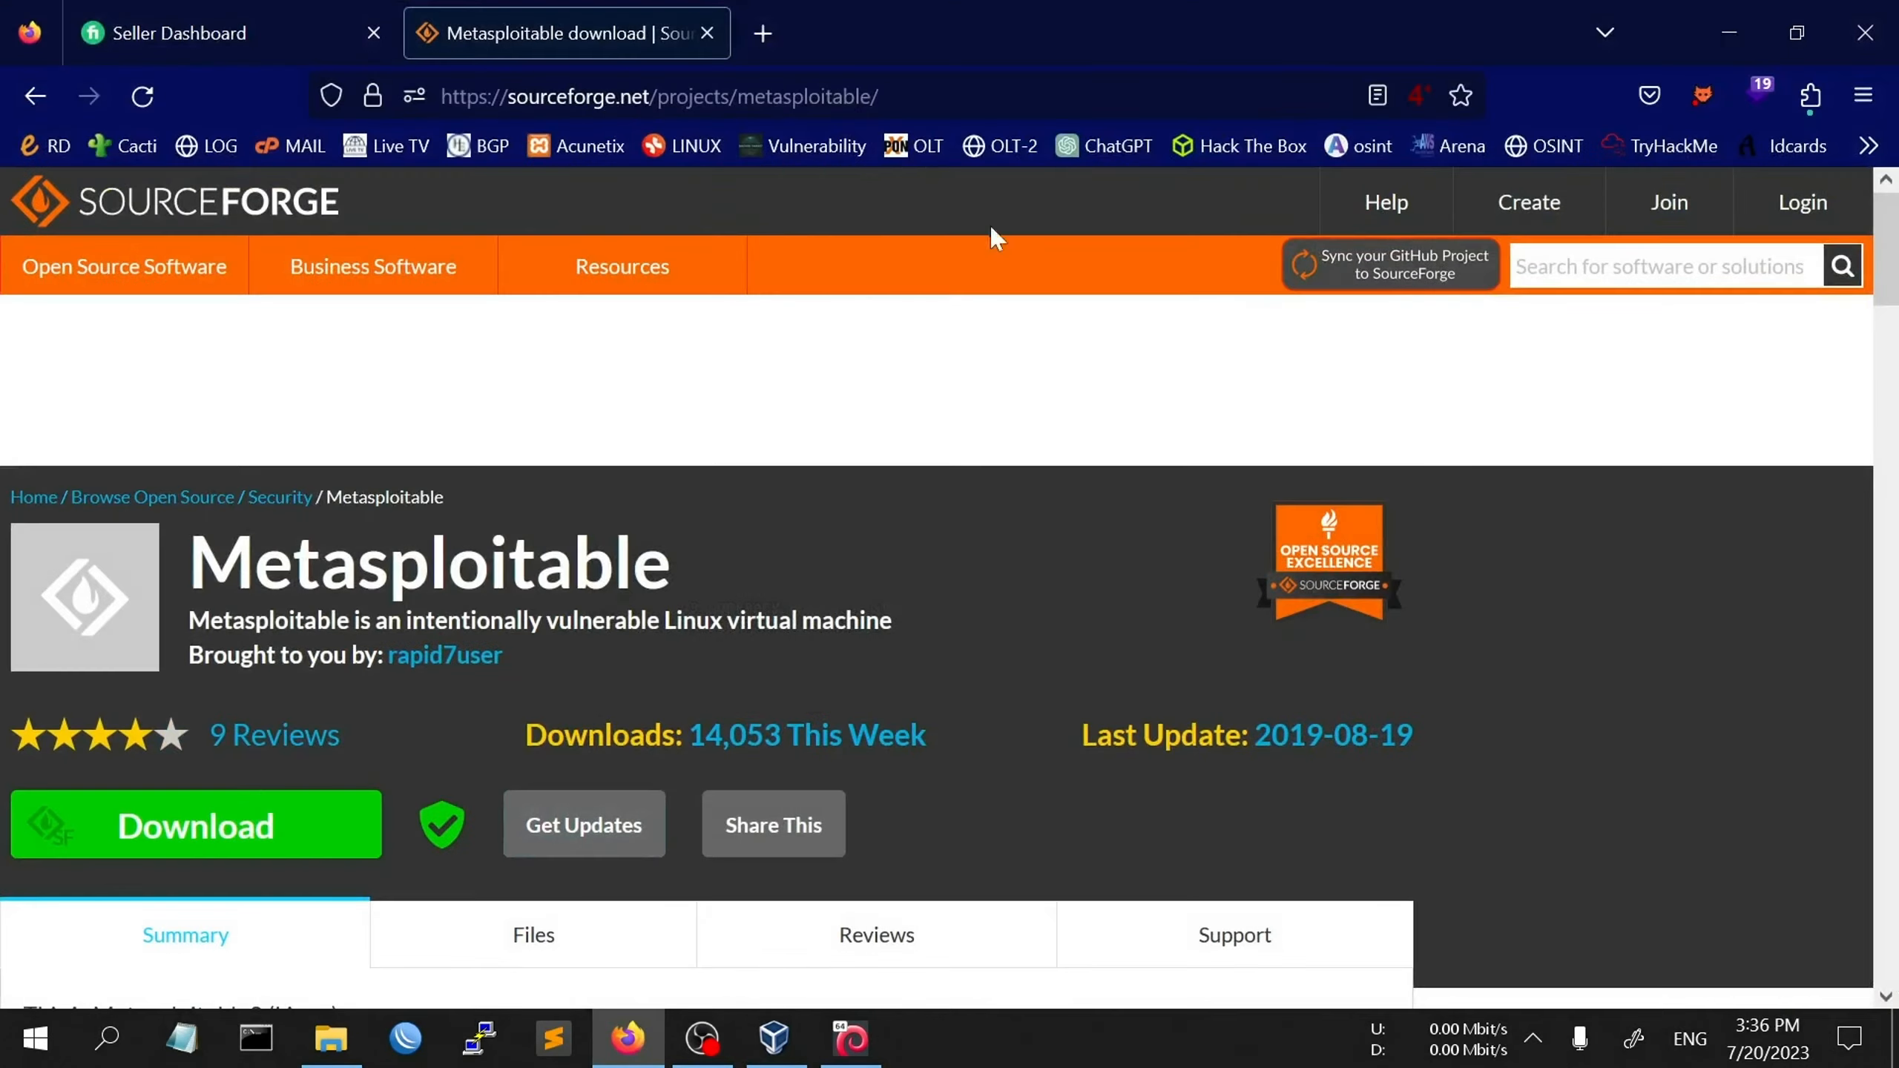
click(768, 17)
text(19)
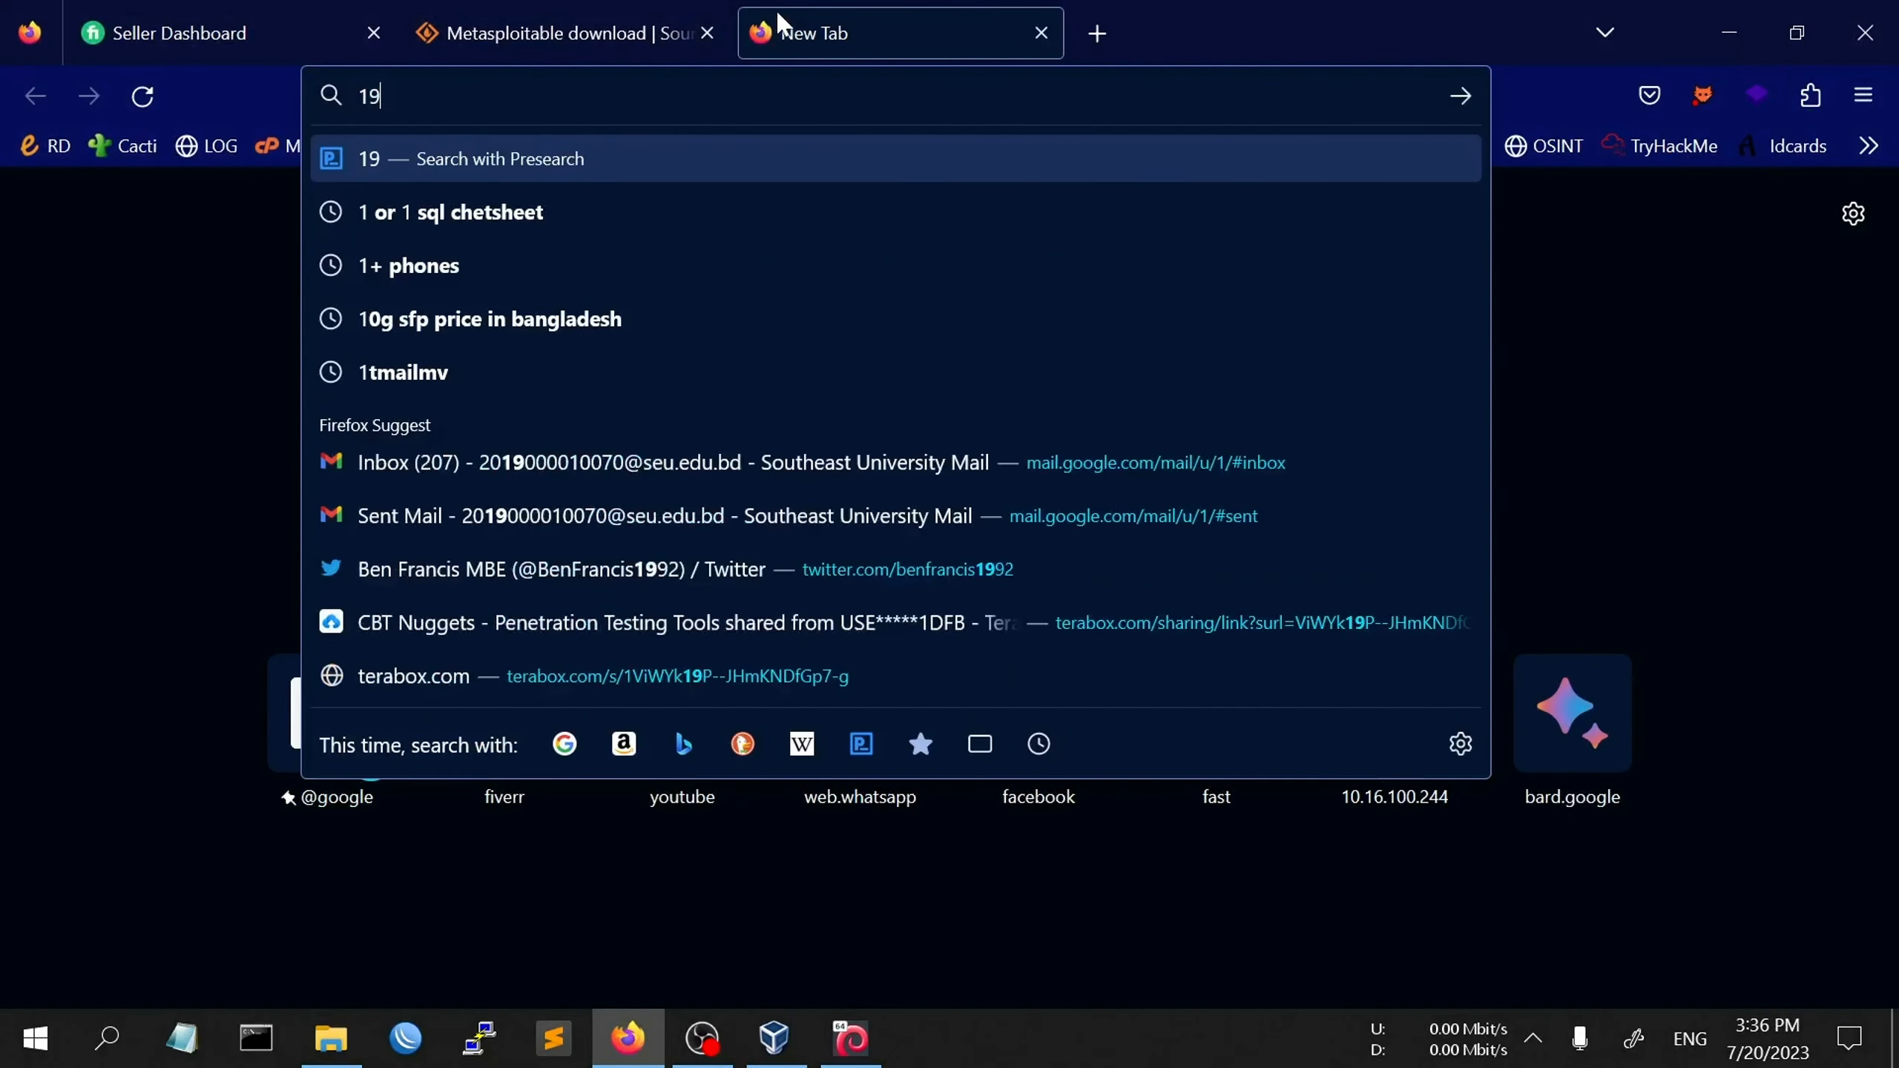
text(2.1)
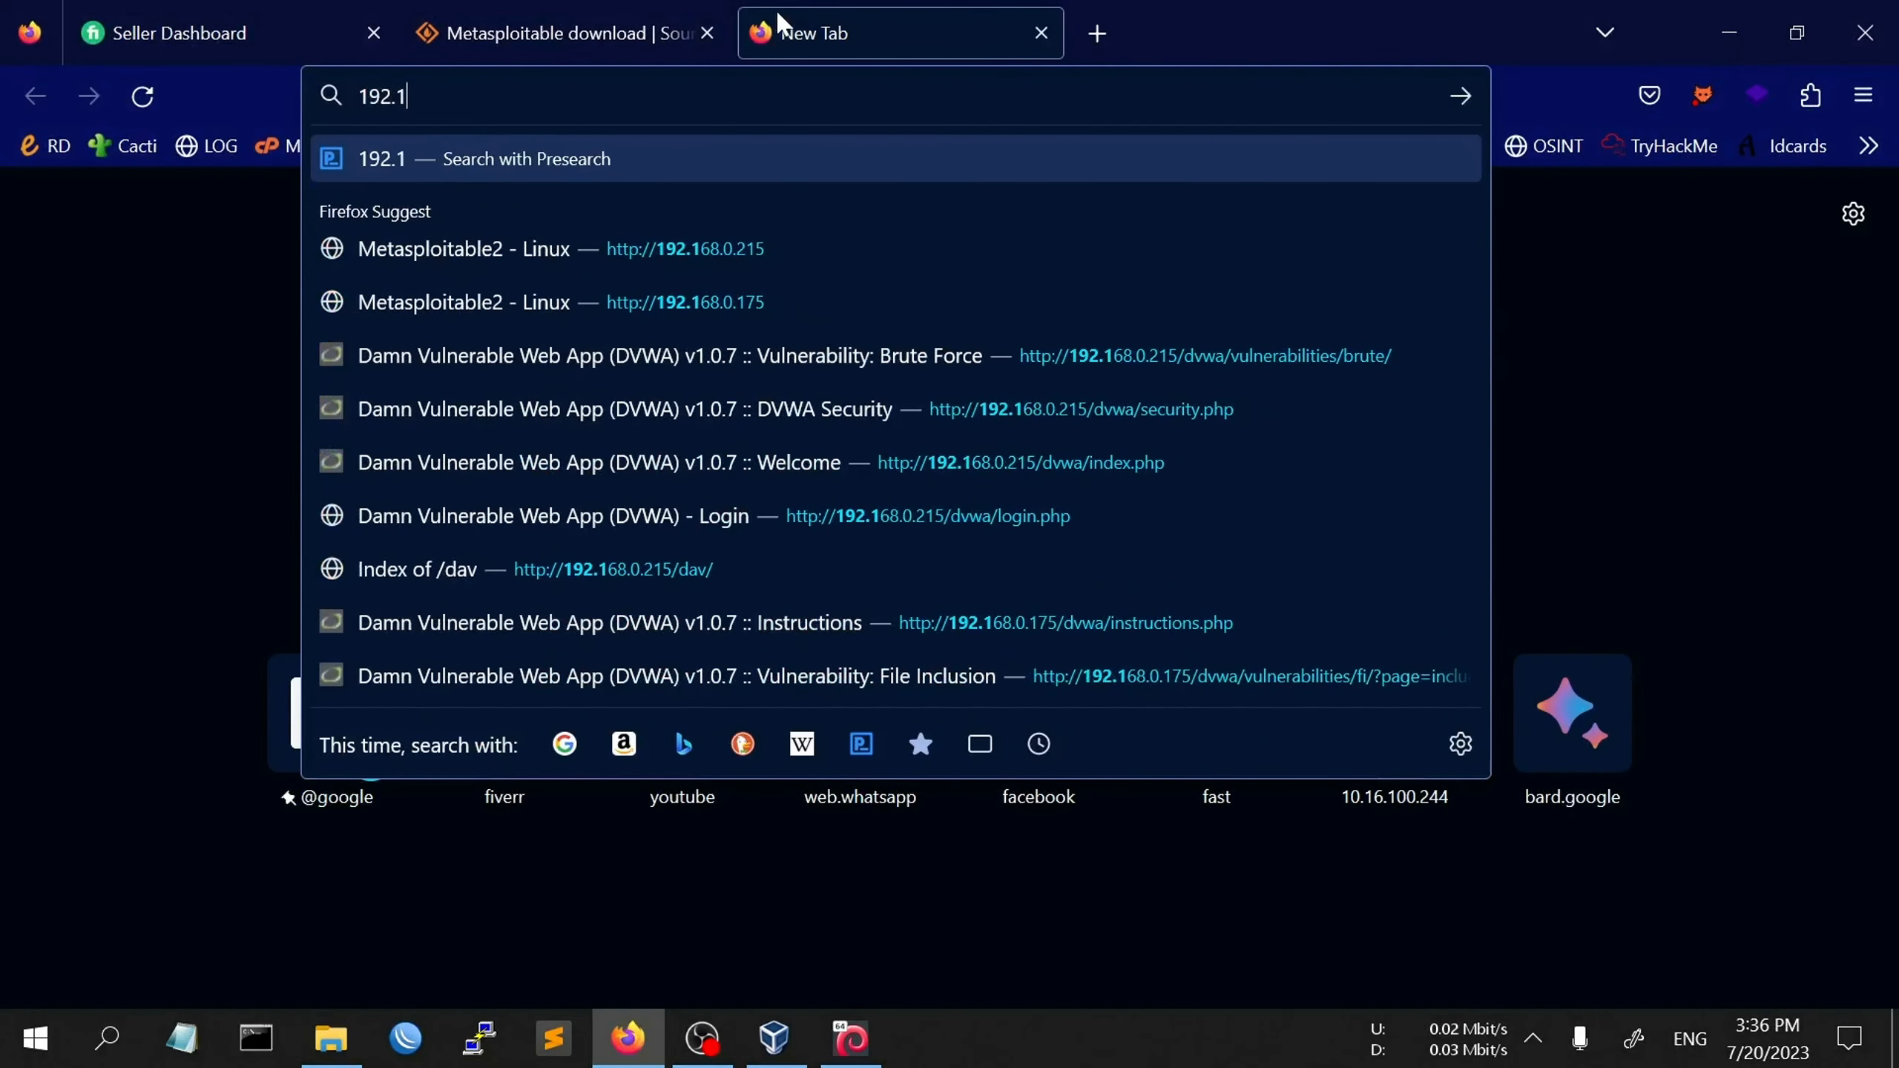
text(68.0.2)
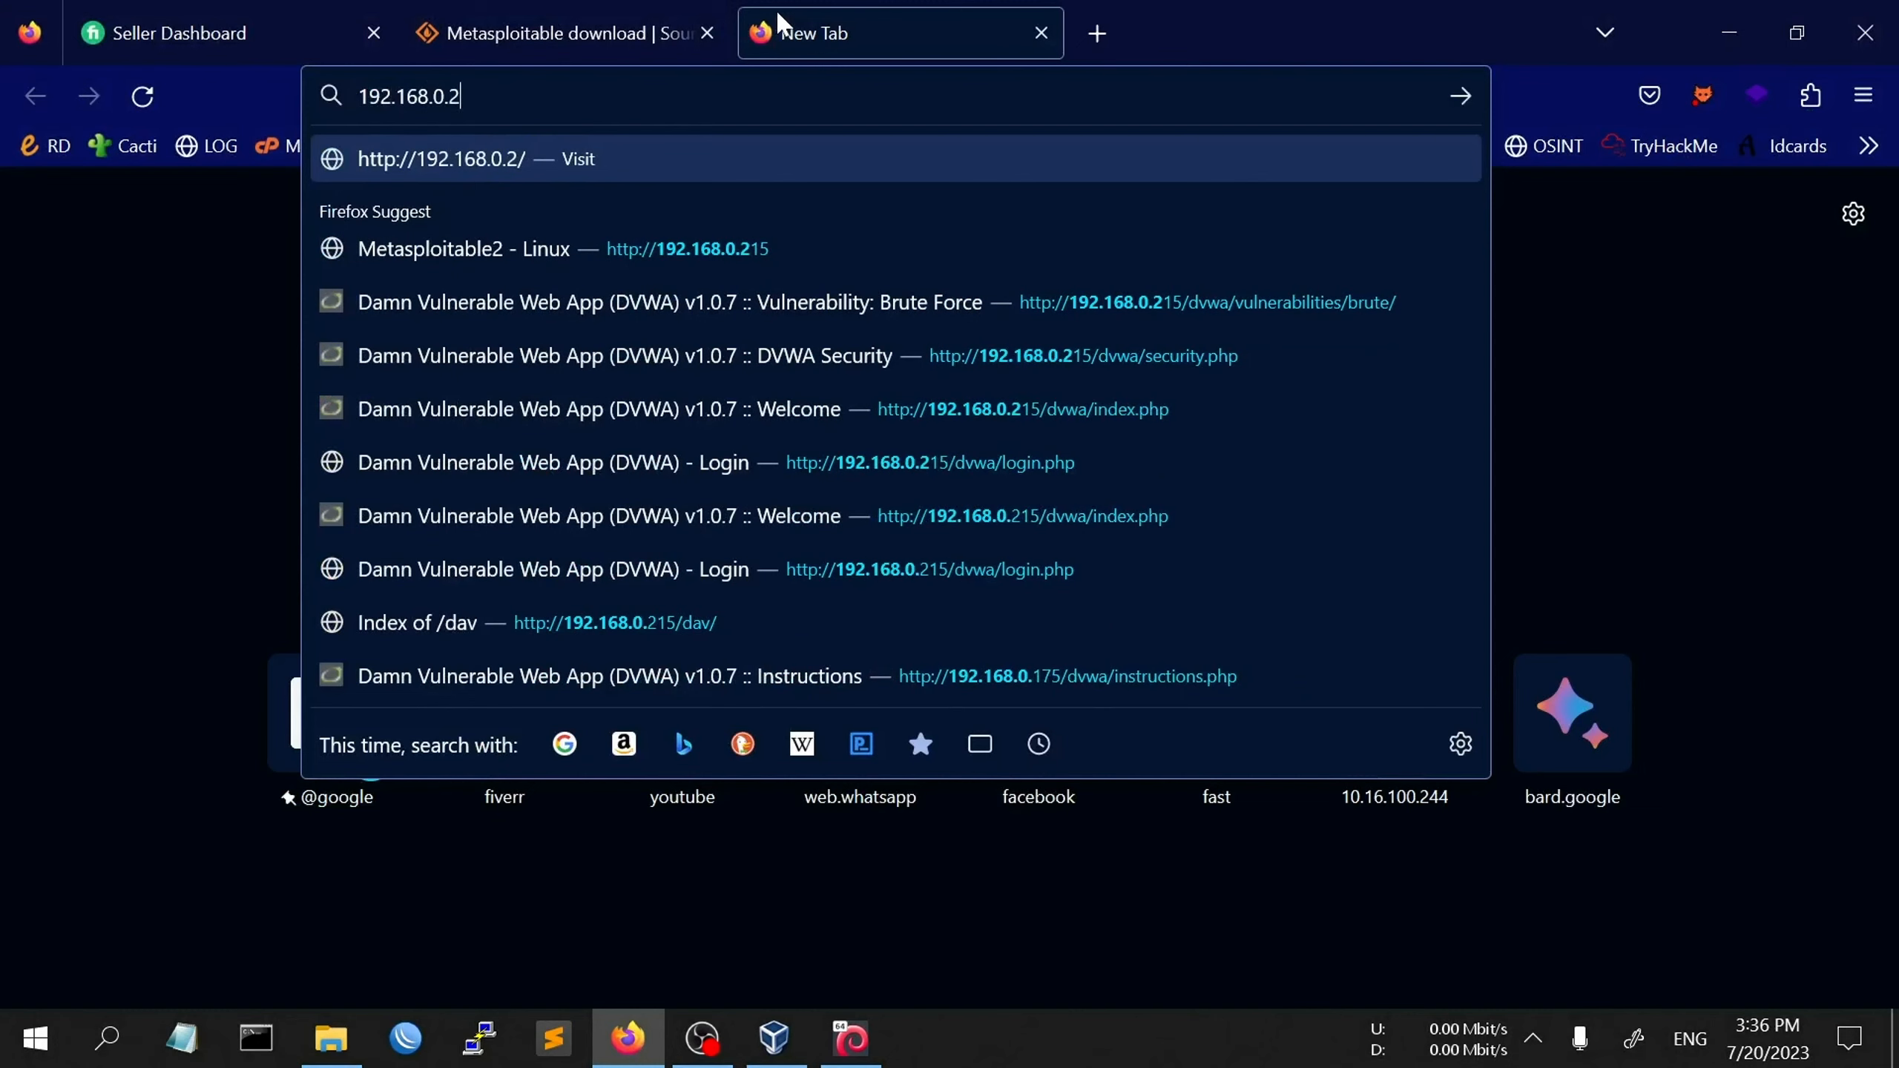
text(05)
key(Return)
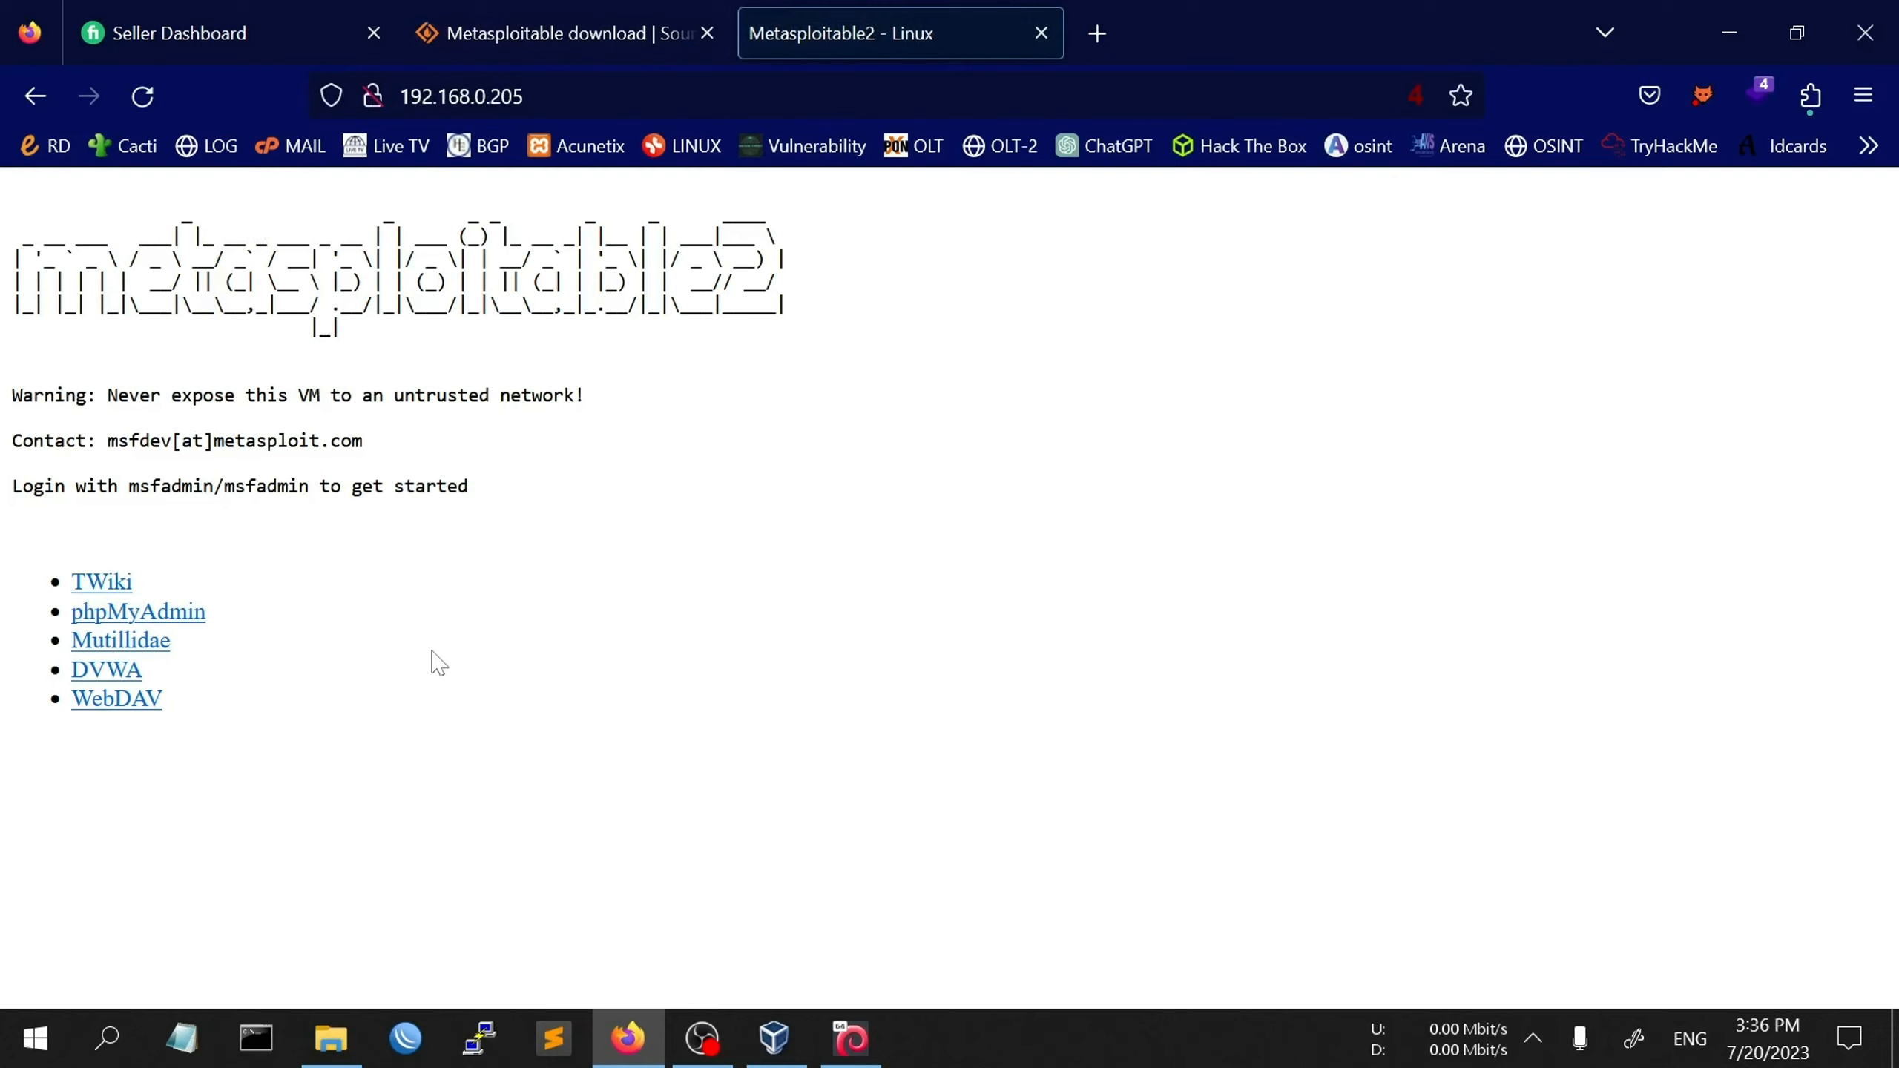
click(98, 677)
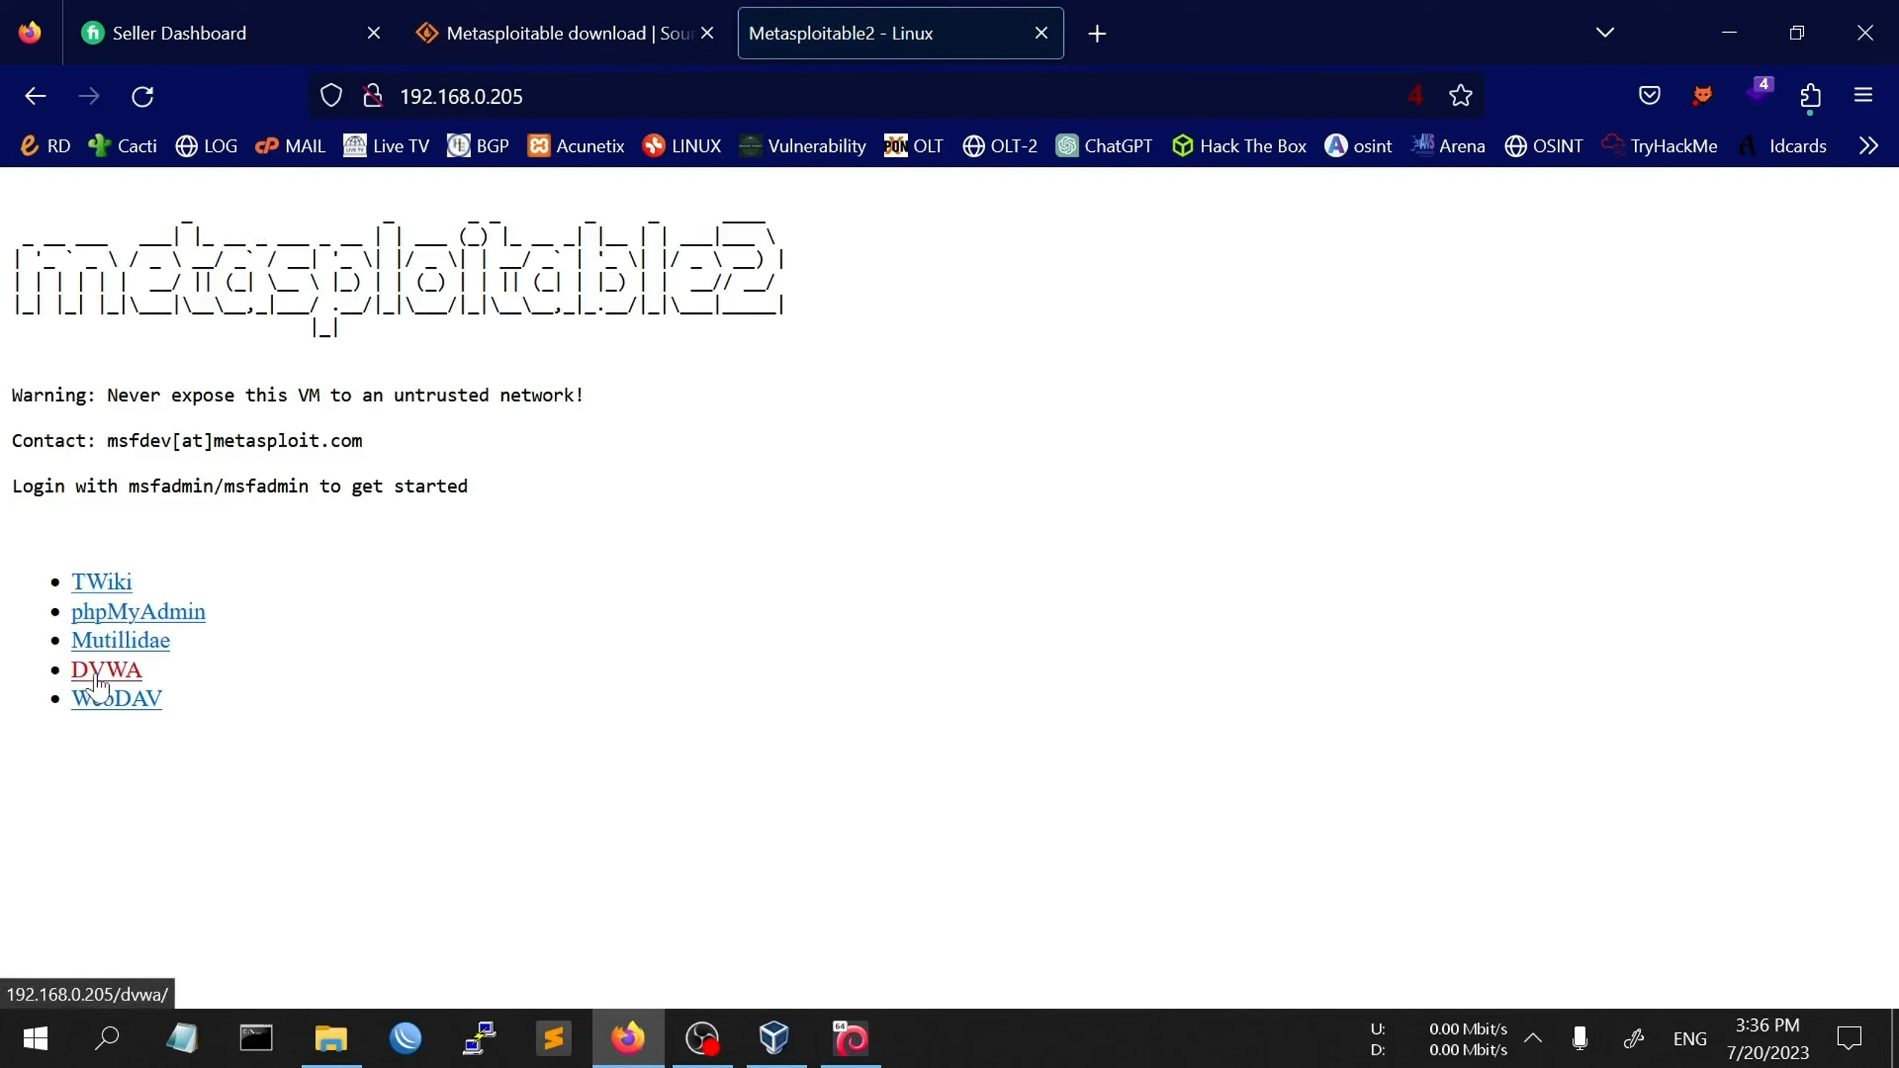
- Log into DVWA with the default admin username and password, declining Firefox's save-login offer
click(925, 514)
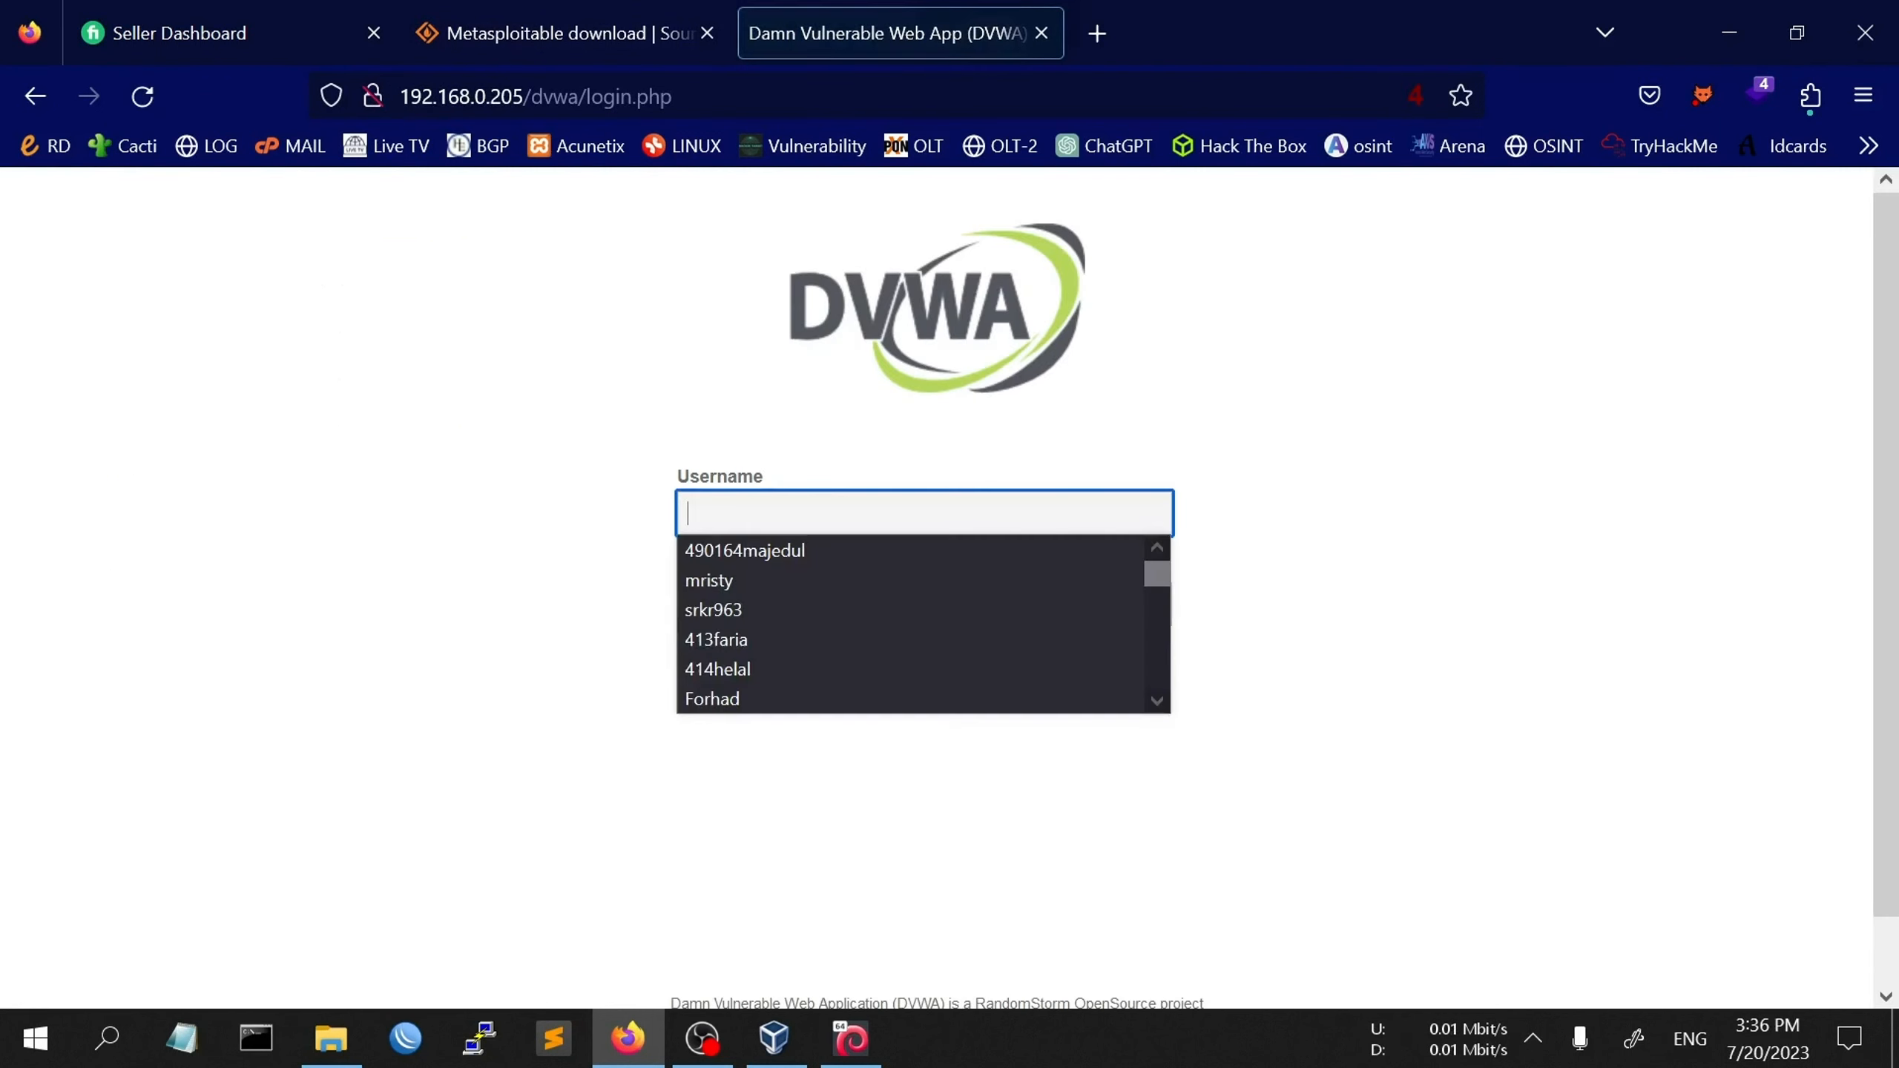
key(Escape)
scroll(604, 580, down, 1)
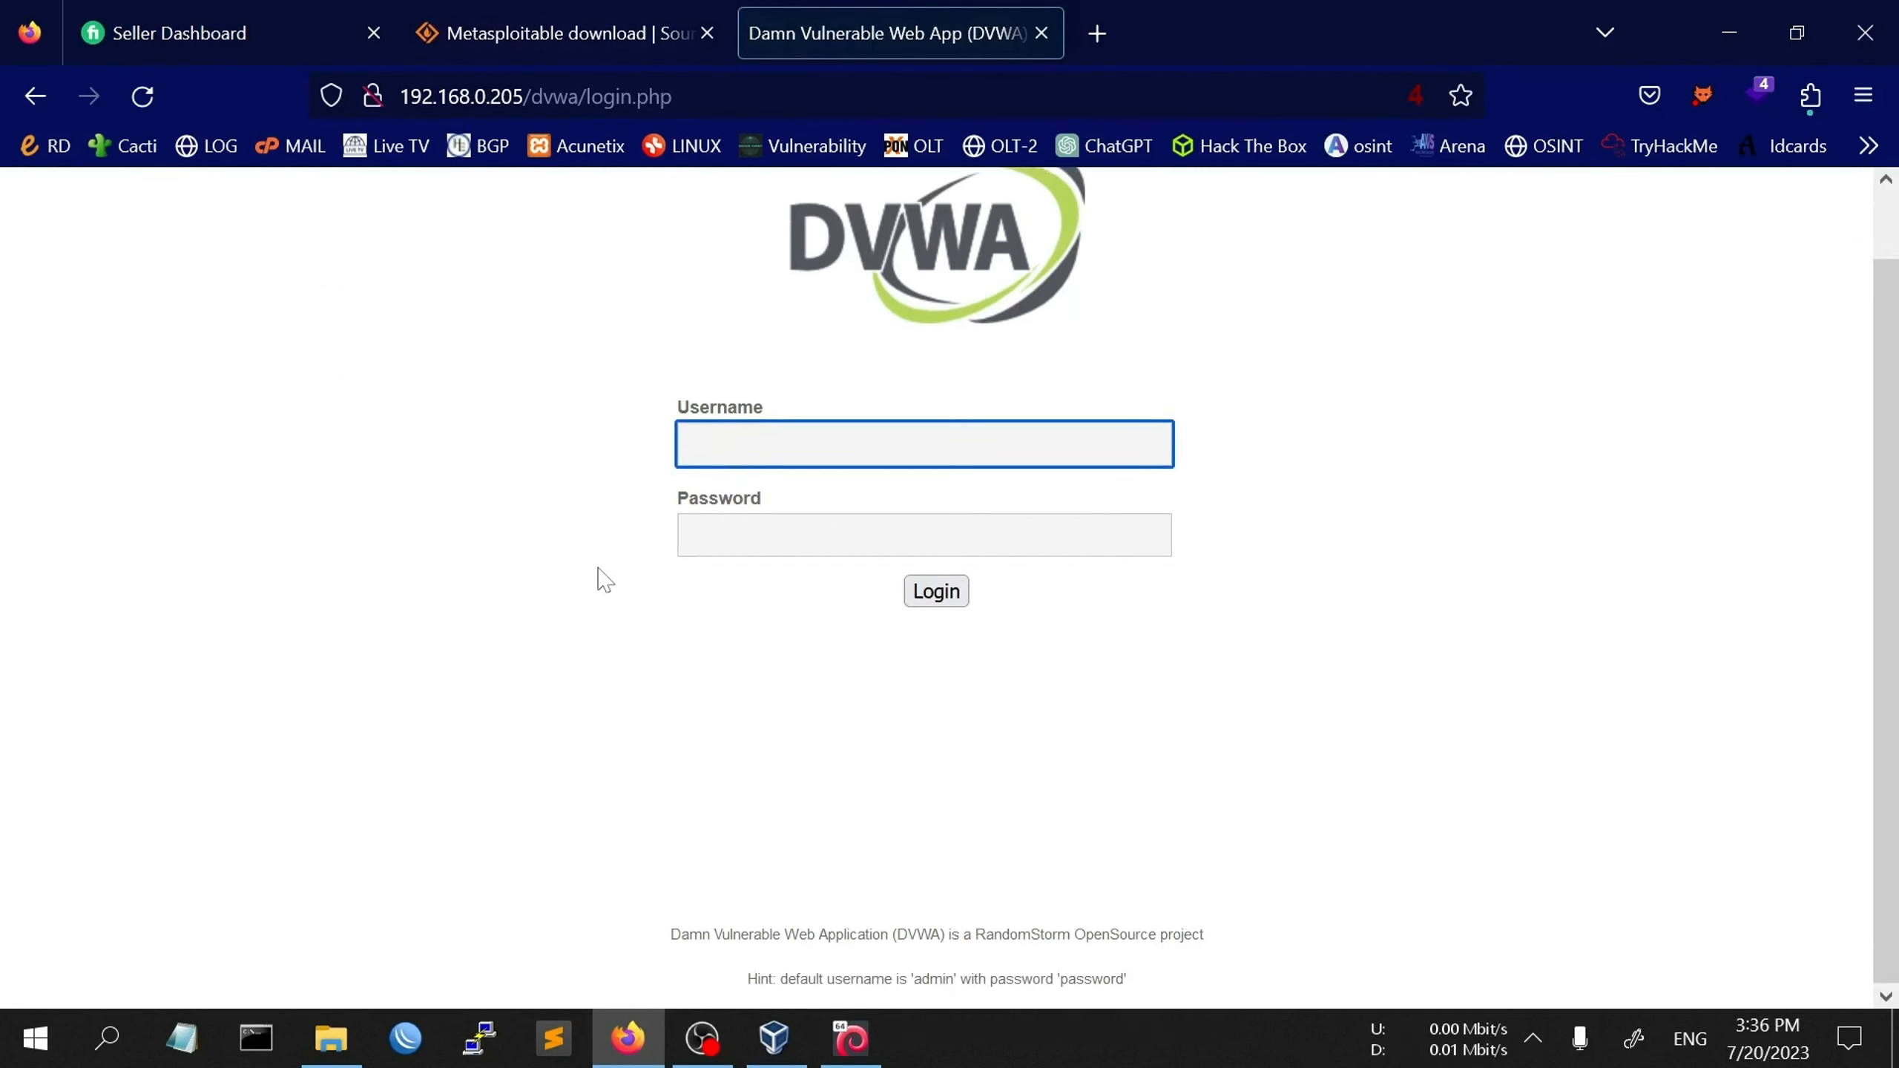
key(Down)
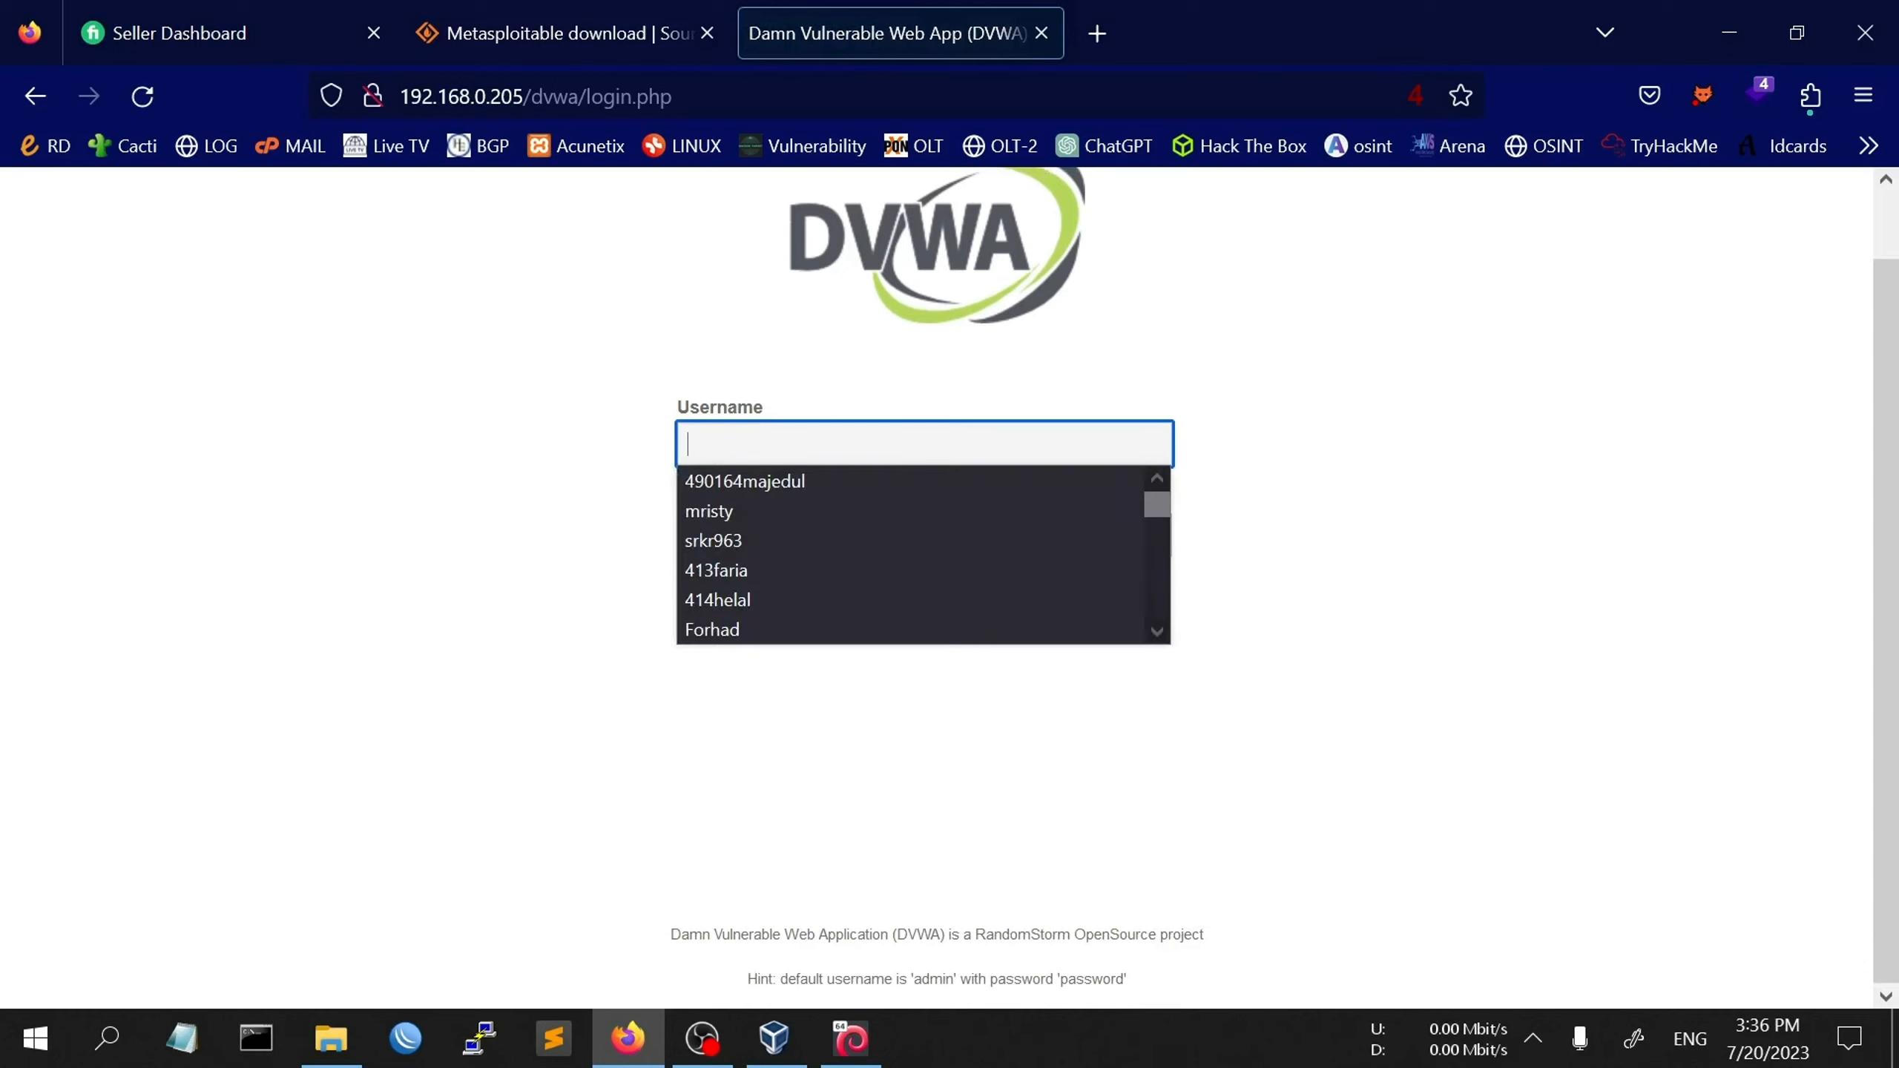
text(admin)
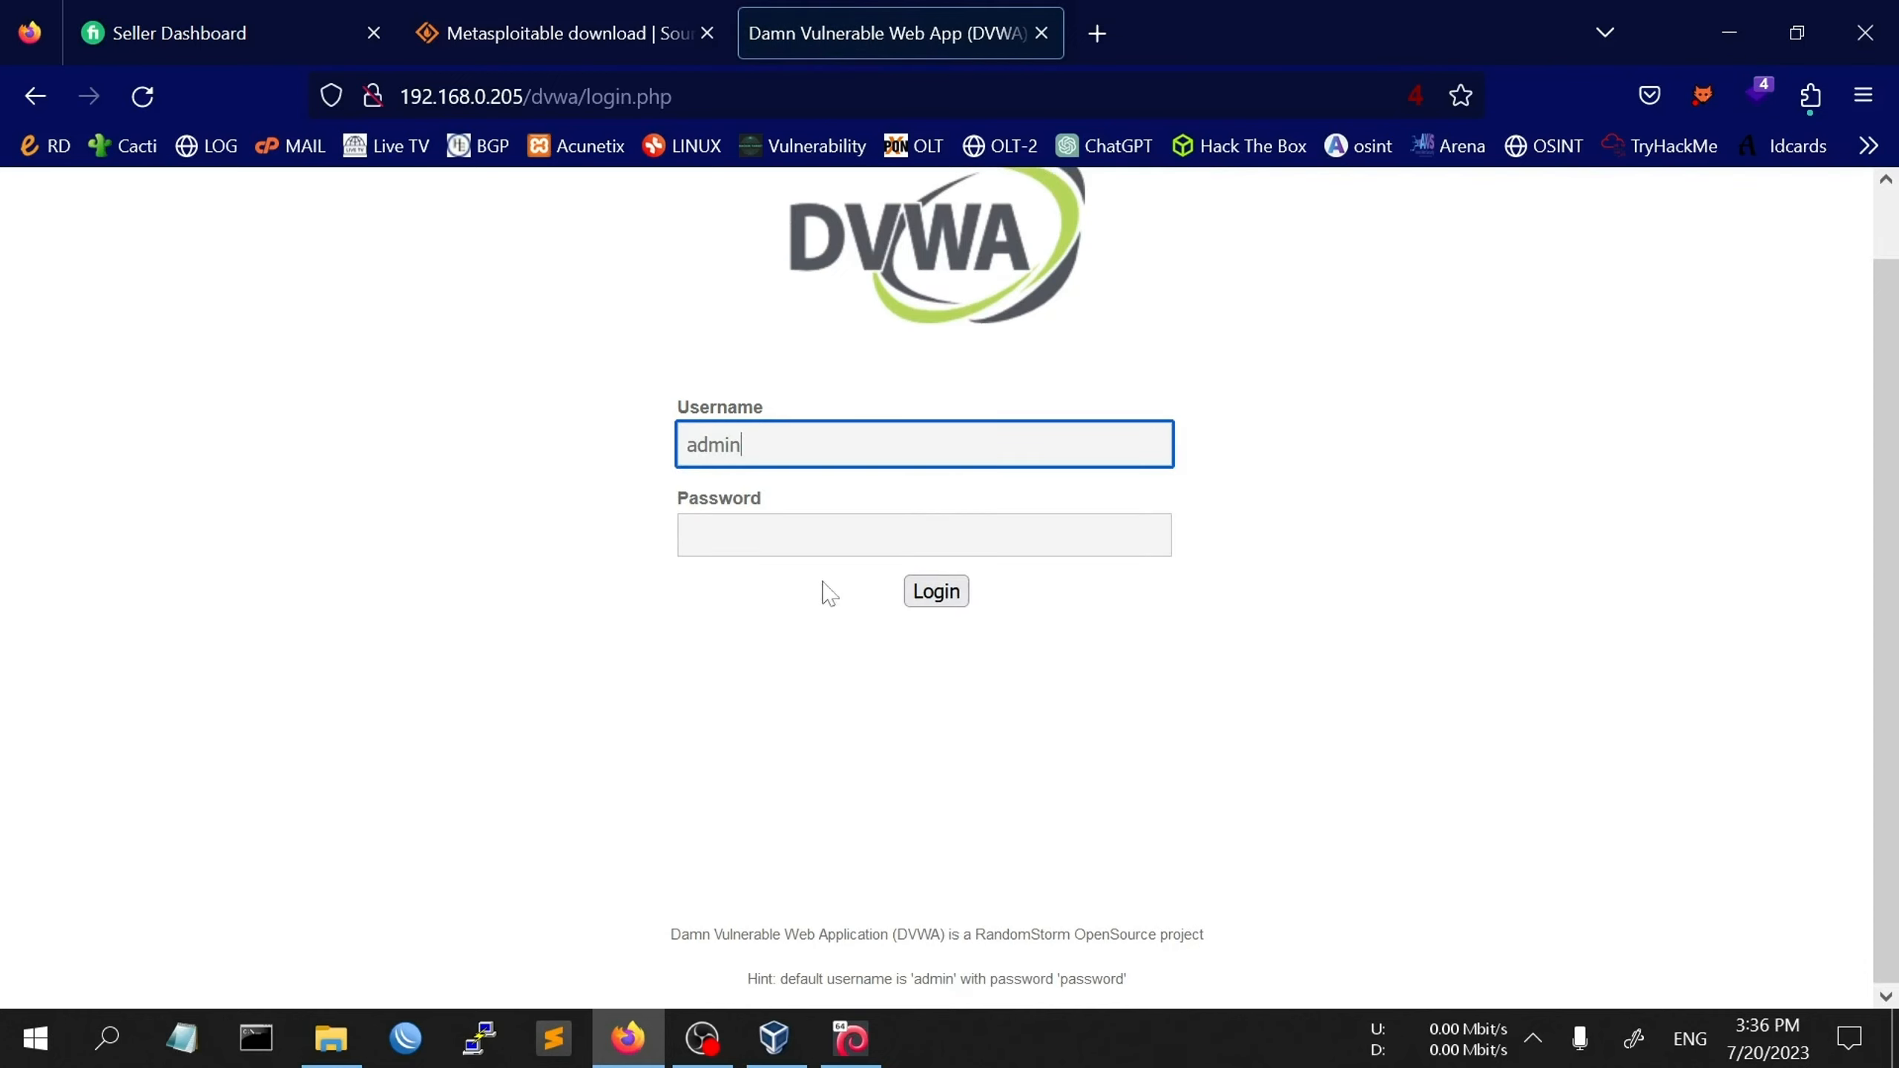
key(Tab)
text(passwor)
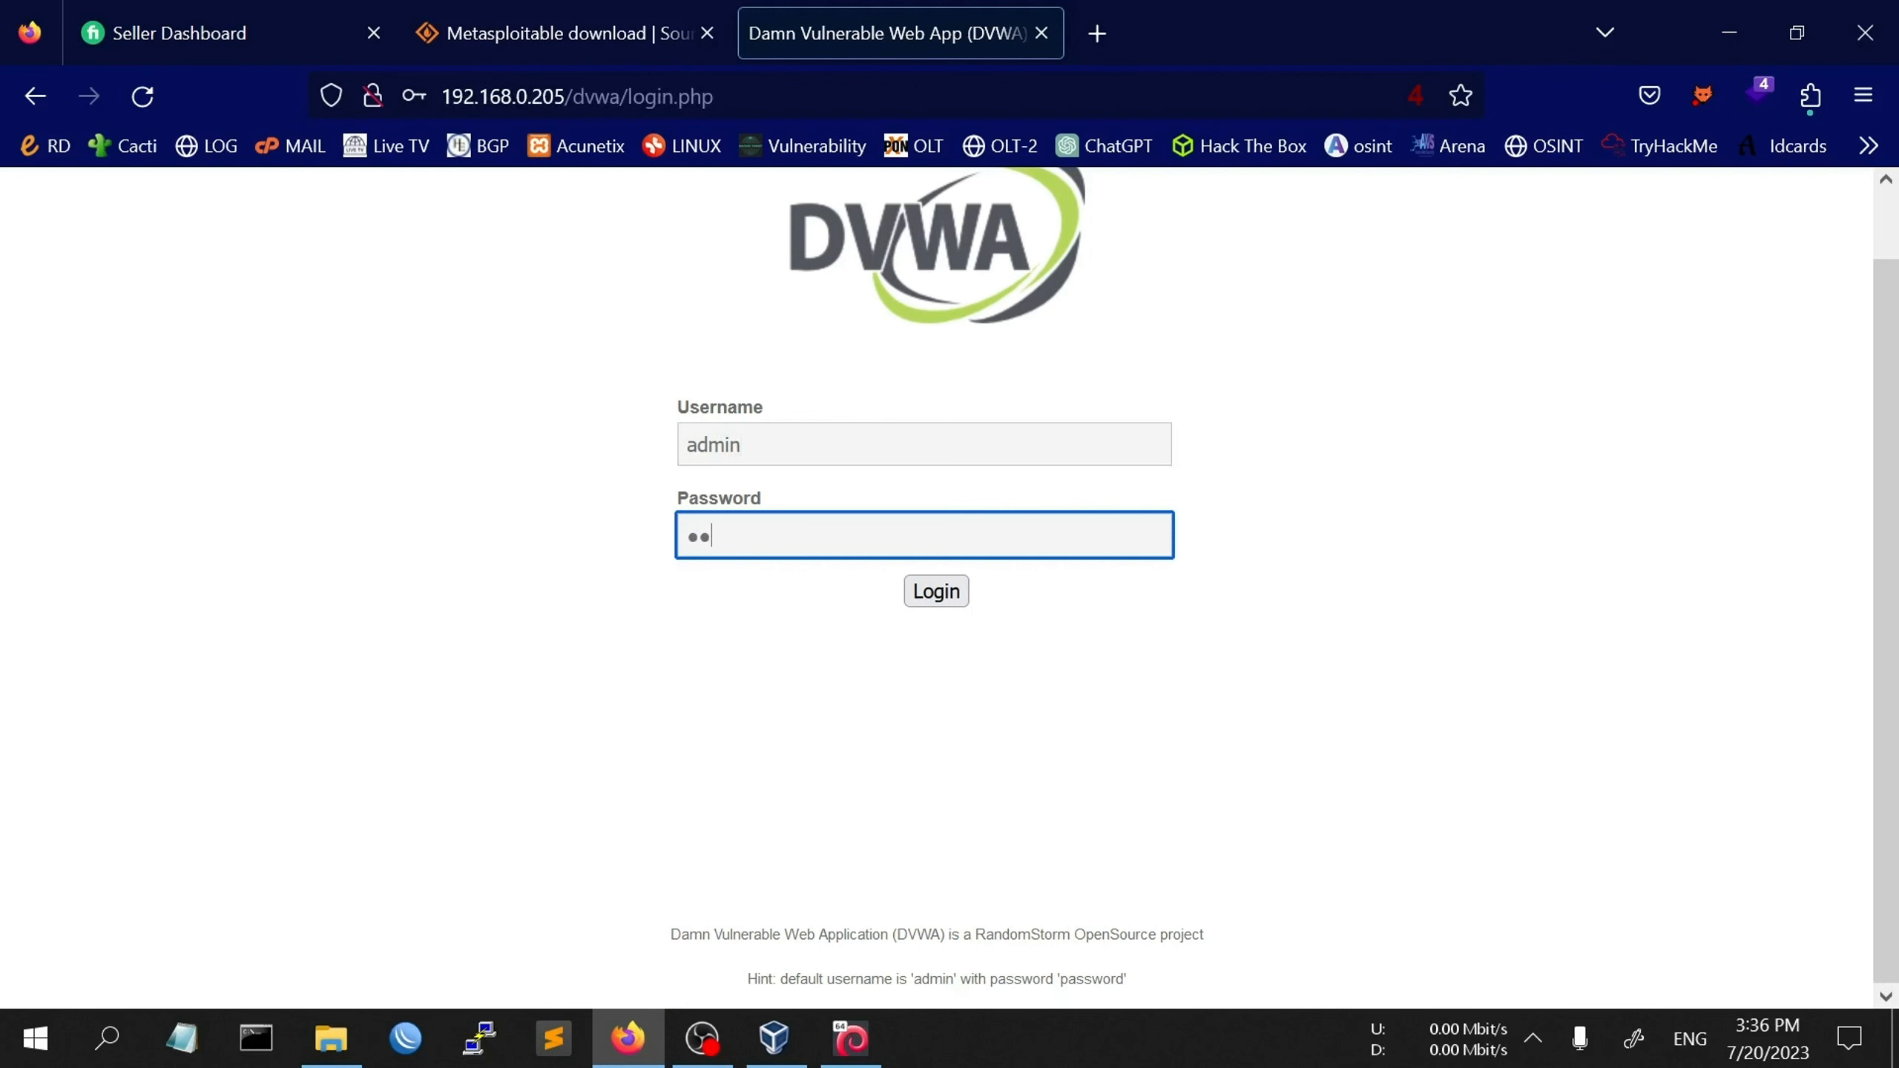
text(d)
key(Return)
click(821, 475)
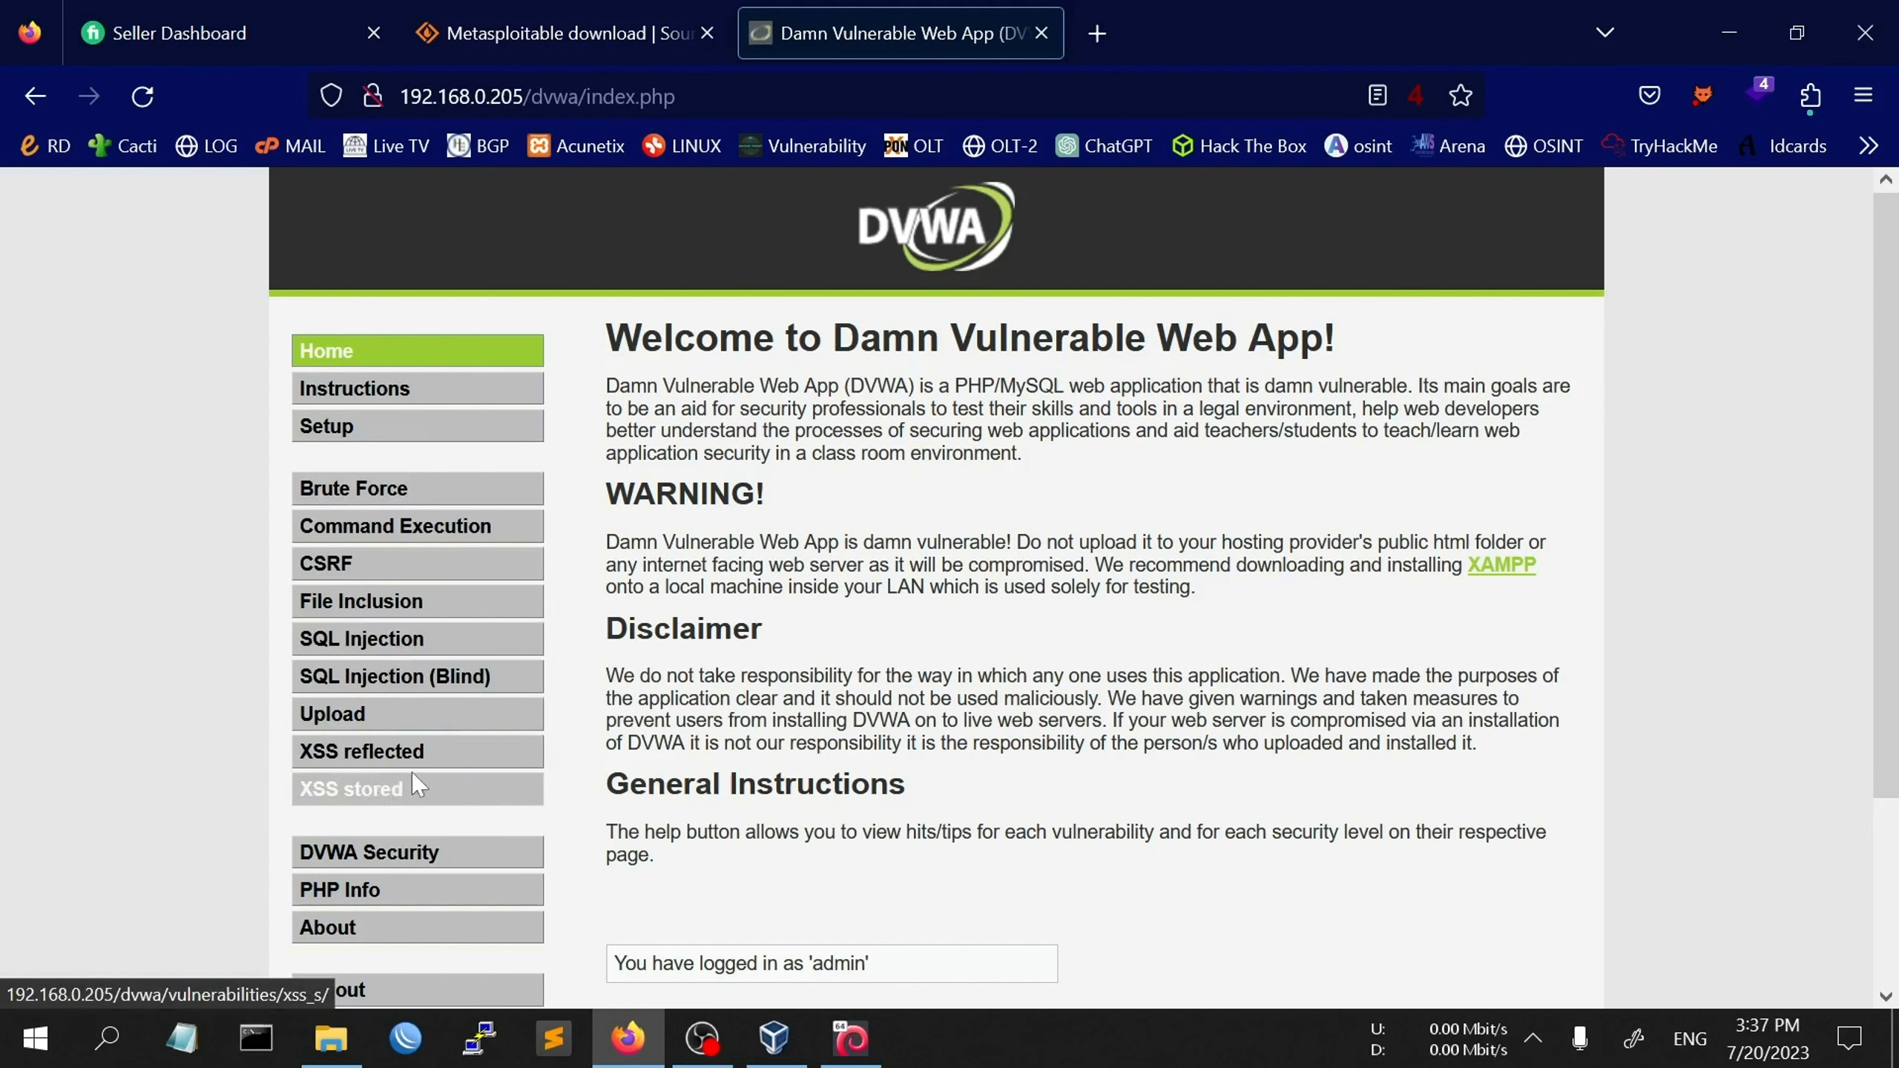
- Go to DVWA's SQL Injection page (security high) and focus its empty User ID field
scroll(756, 650, down, 3)
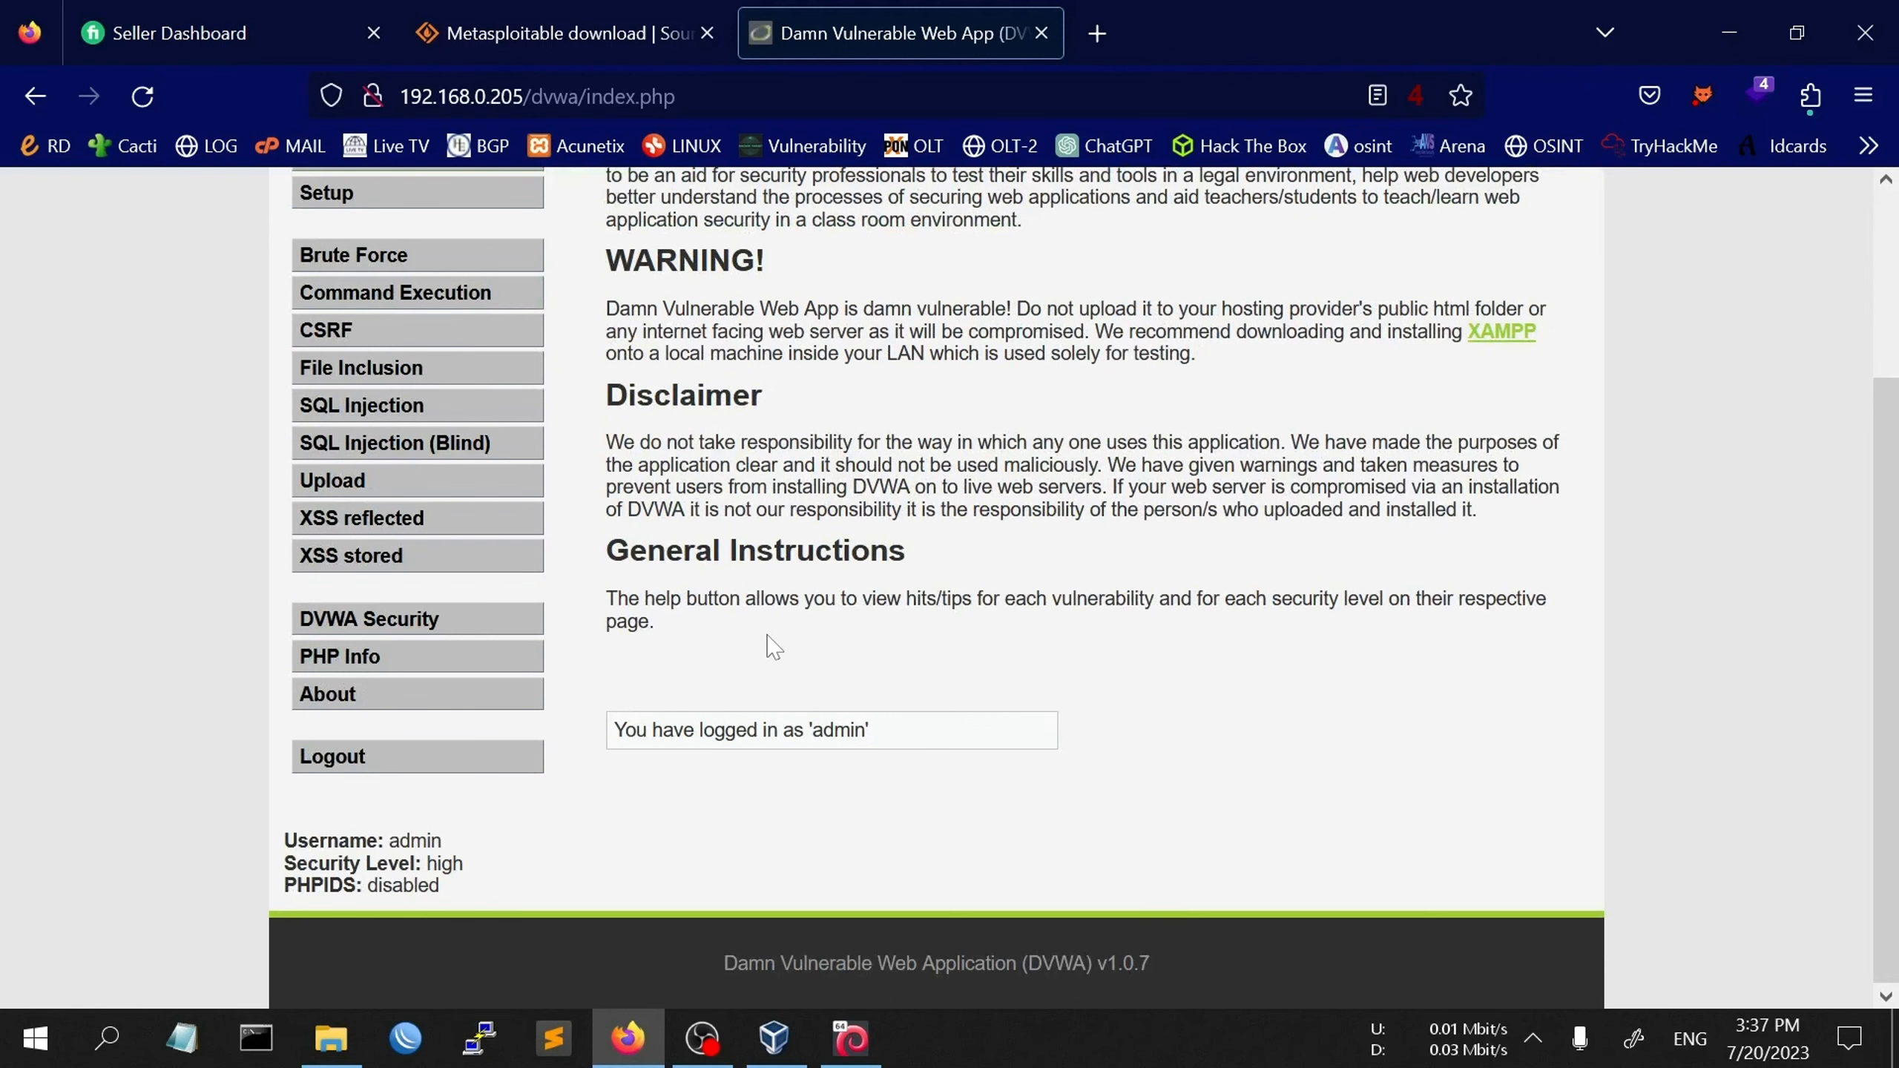
scroll(770, 647, up, 3)
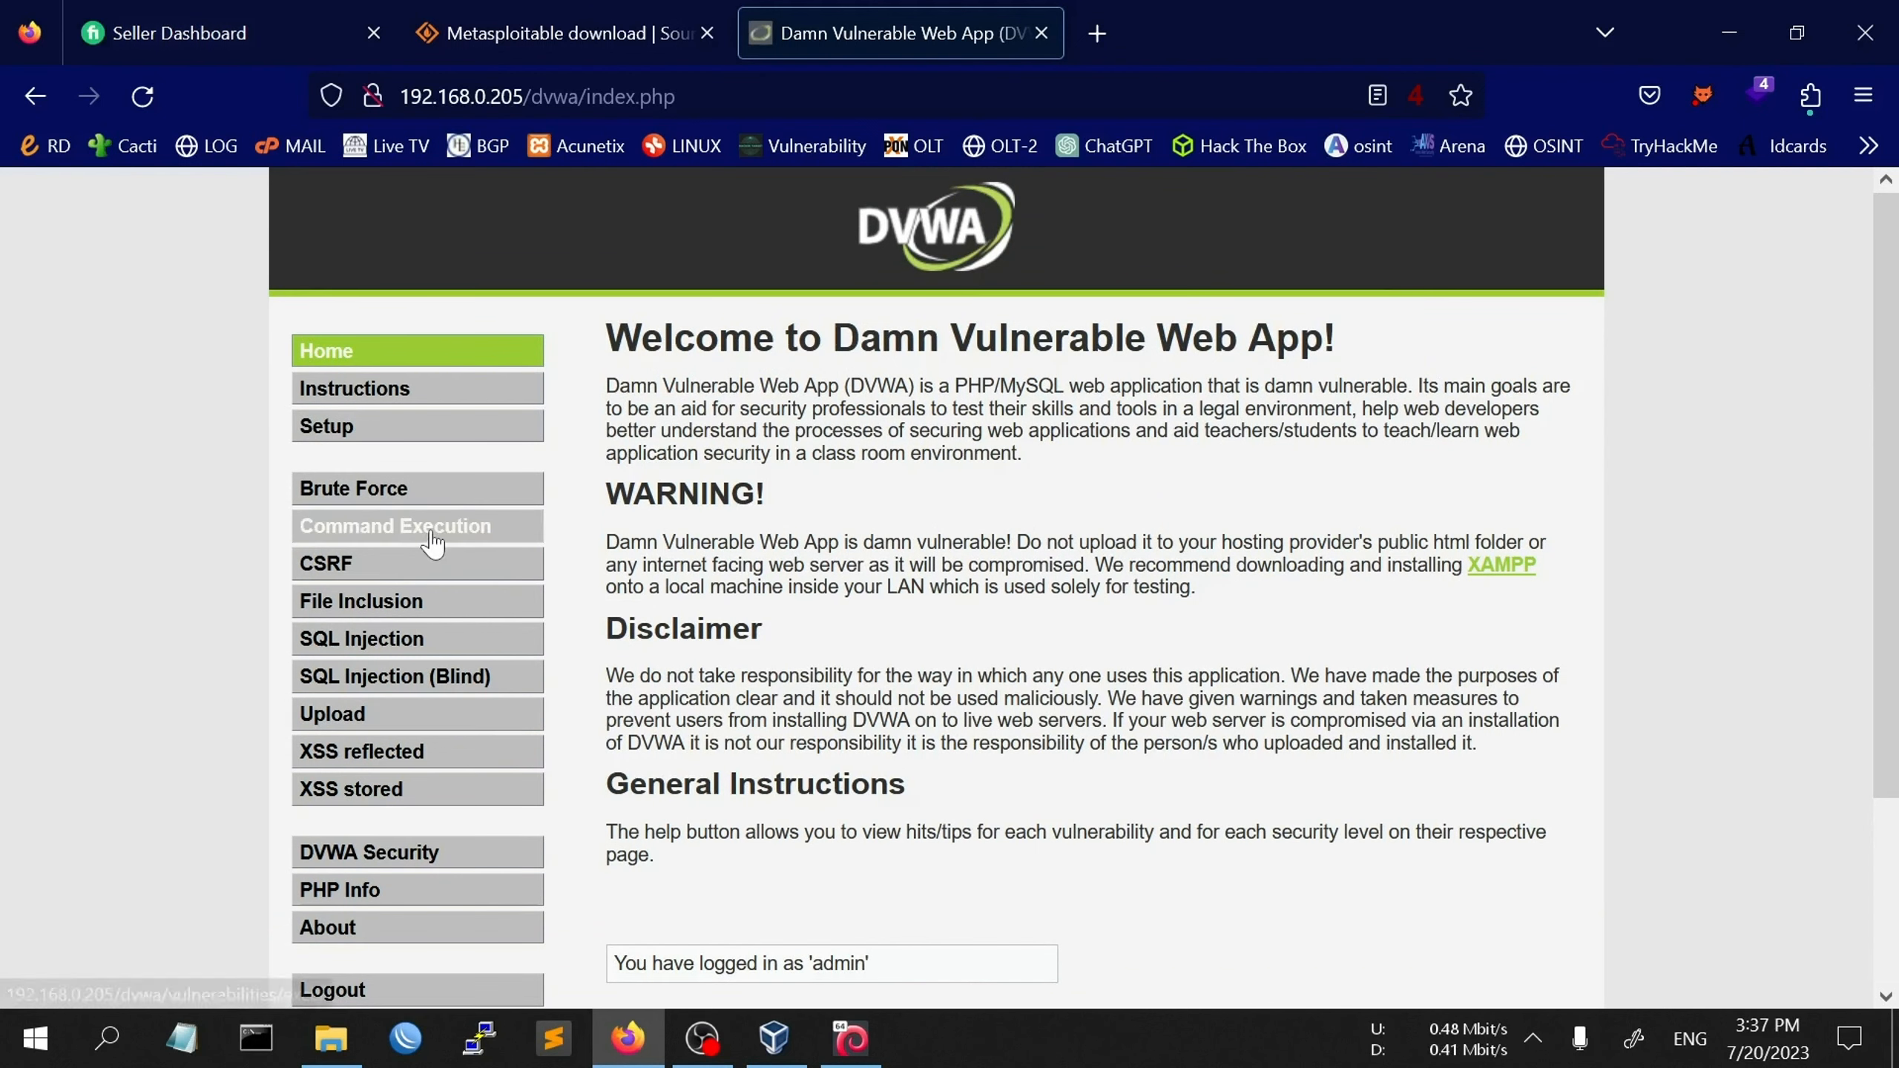
click(394, 639)
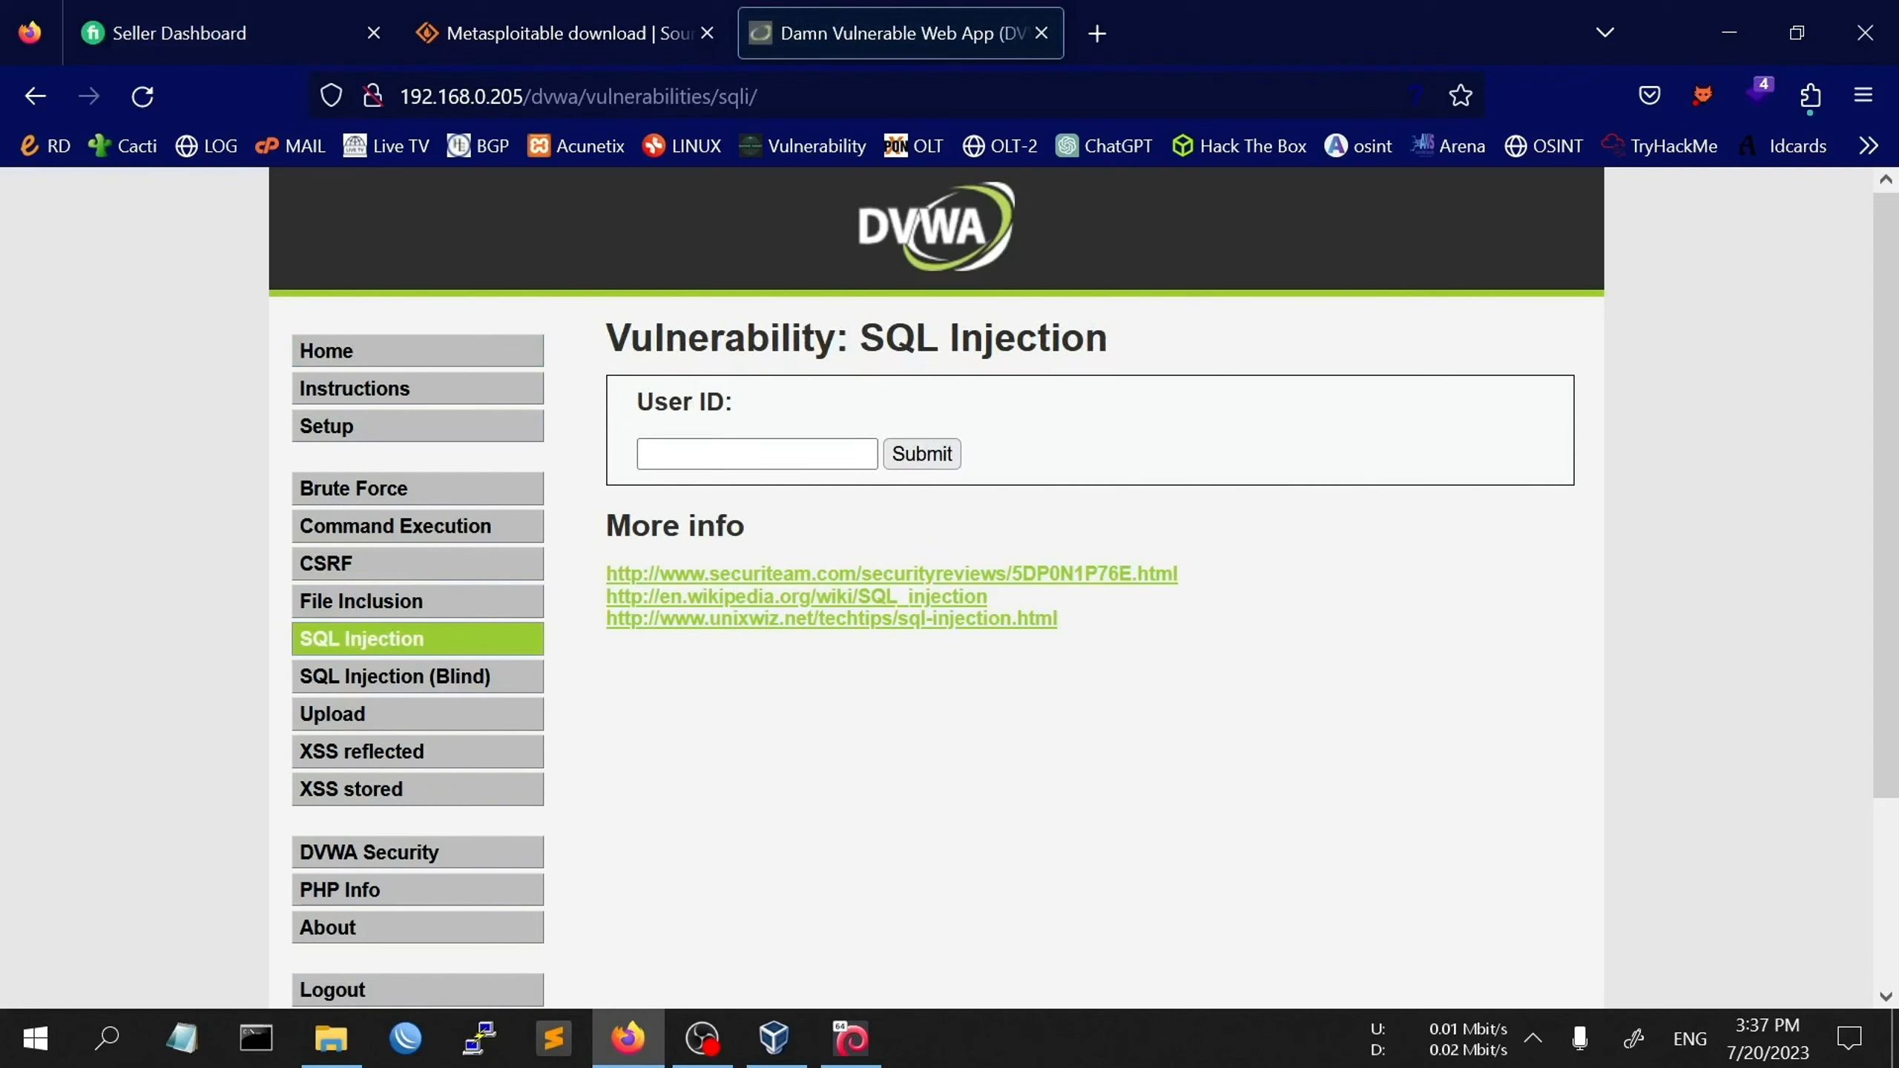
click(756, 454)
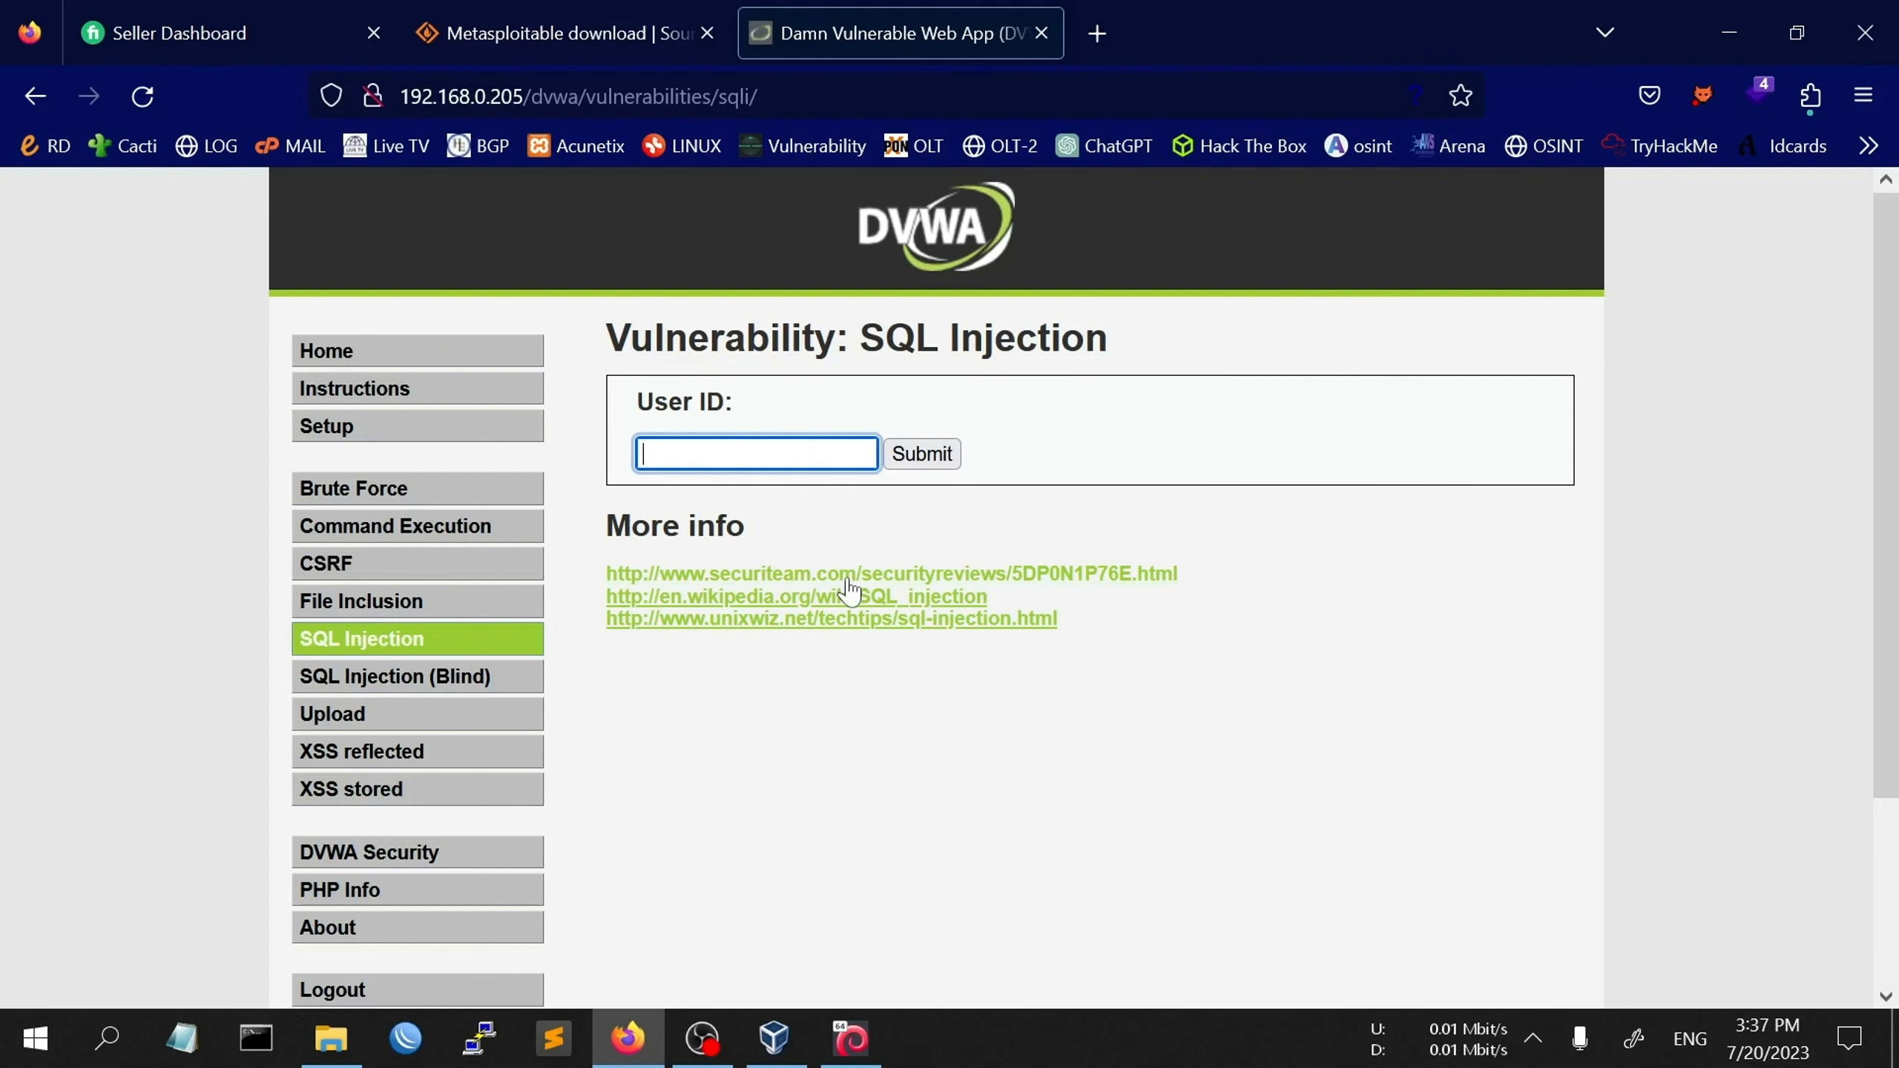
scroll(850, 599, down, 3)
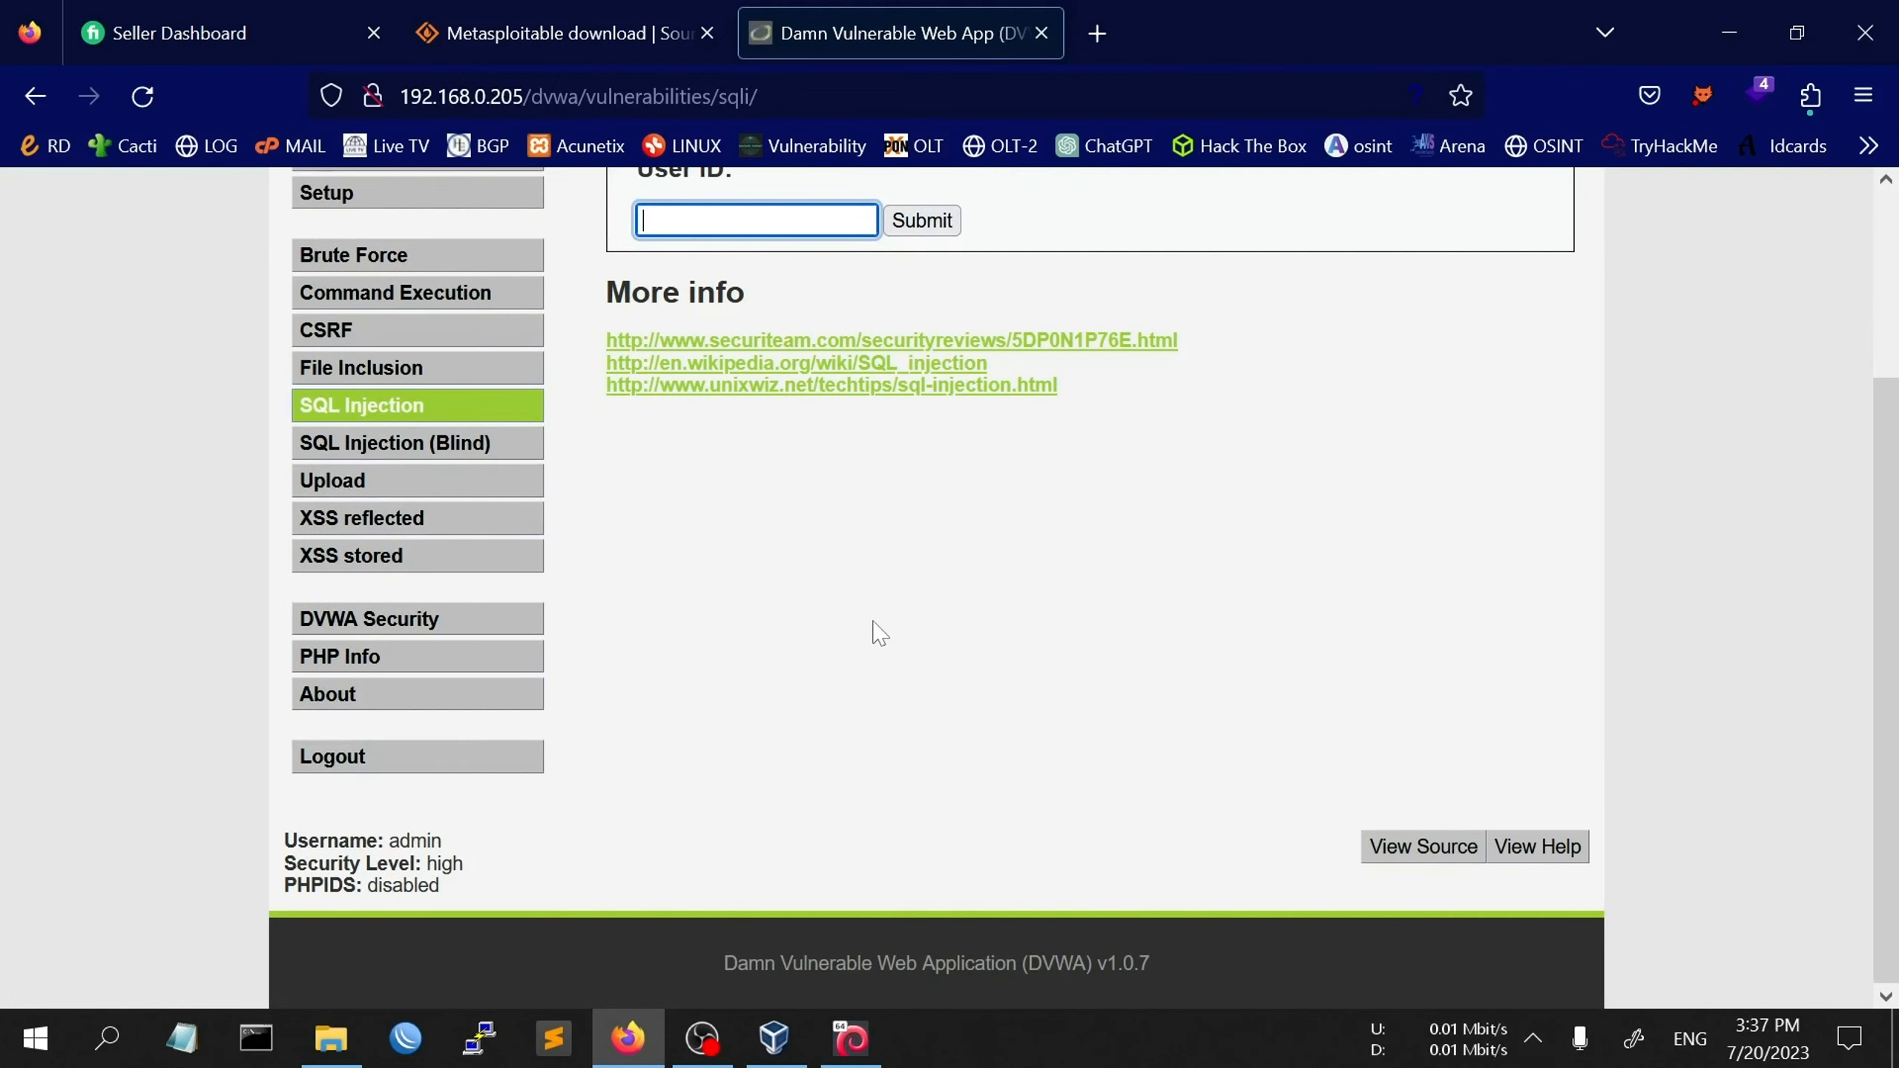
scroll(879, 634, up, 3)
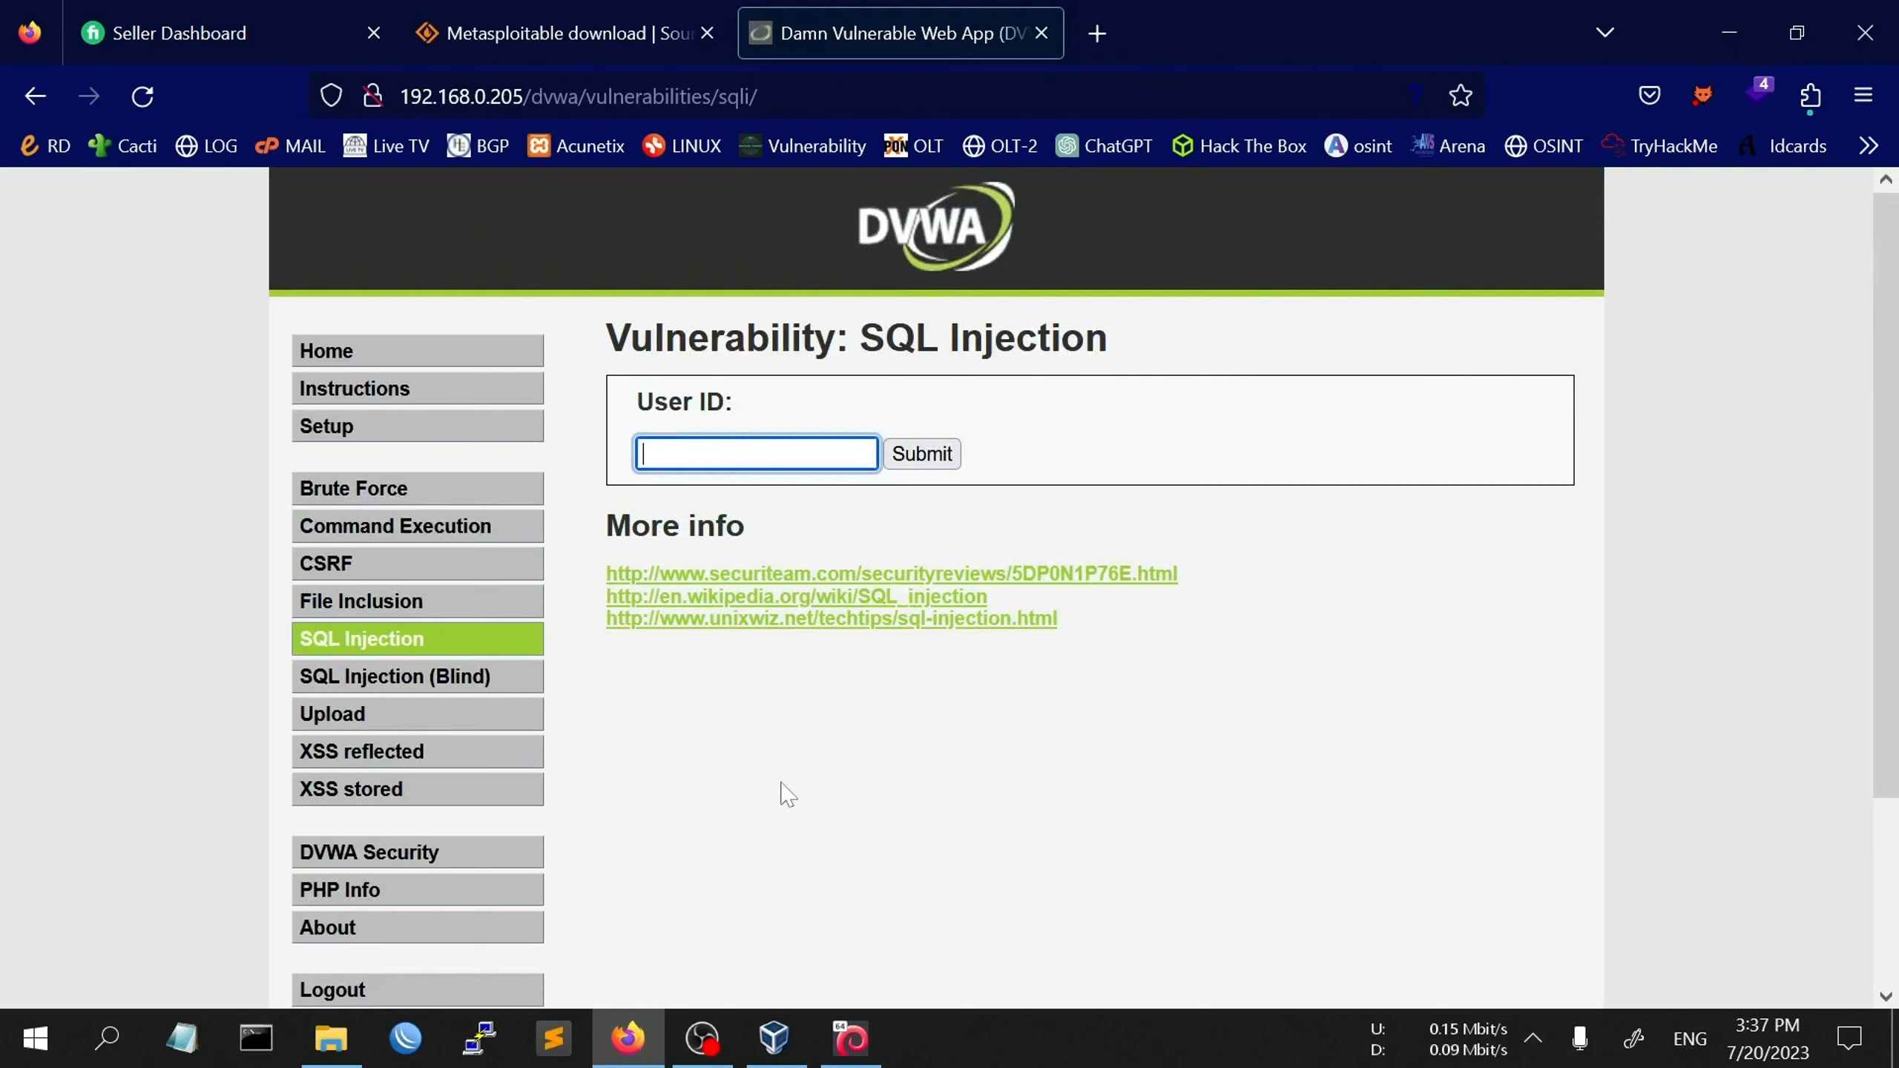